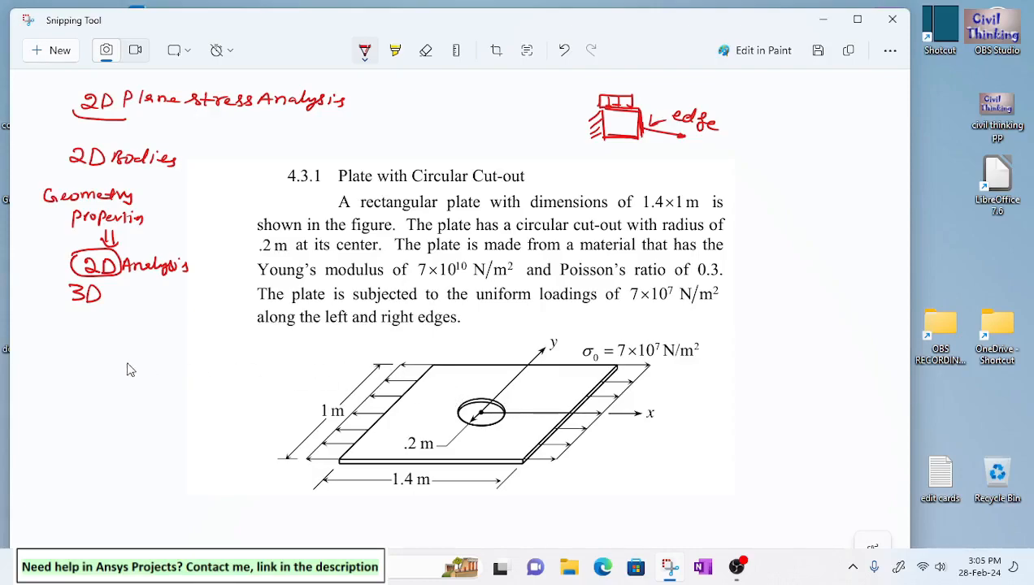
Handwrite the heading "Solution Symmetry" below the 3D note and underline it twice
mouse_move(74, 342)
mouse_down()
mouse_move(62, 362)
mouse_move(107, 346)
mouse_move(113, 356)
mouse_up()
drag(107, 344, 121, 355)
mouse_move(128, 347)
mouse_down()
mouse_move(166, 361)
mouse_move(184, 349)
mouse_move(244, 351)
mouse_move(241, 371)
mouse_move(77, 366)
mouse_up()
drag(208, 370, 101, 370)
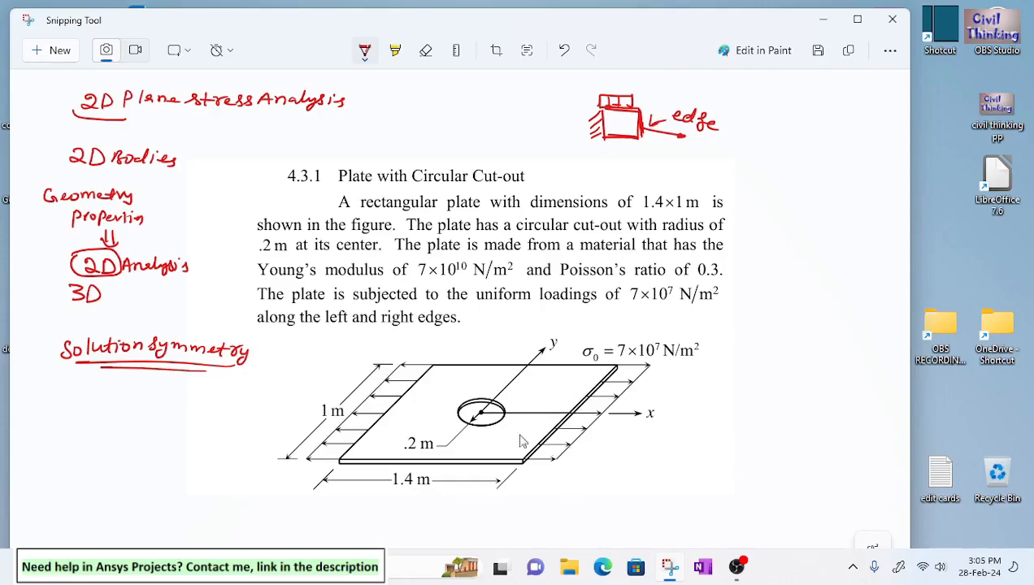
Draw two symmetry lines crossing at the plate's hole and write "Analyse only one part" below the Solution Symmetry heading
drag(560, 328, 378, 530)
drag(299, 404, 761, 446)
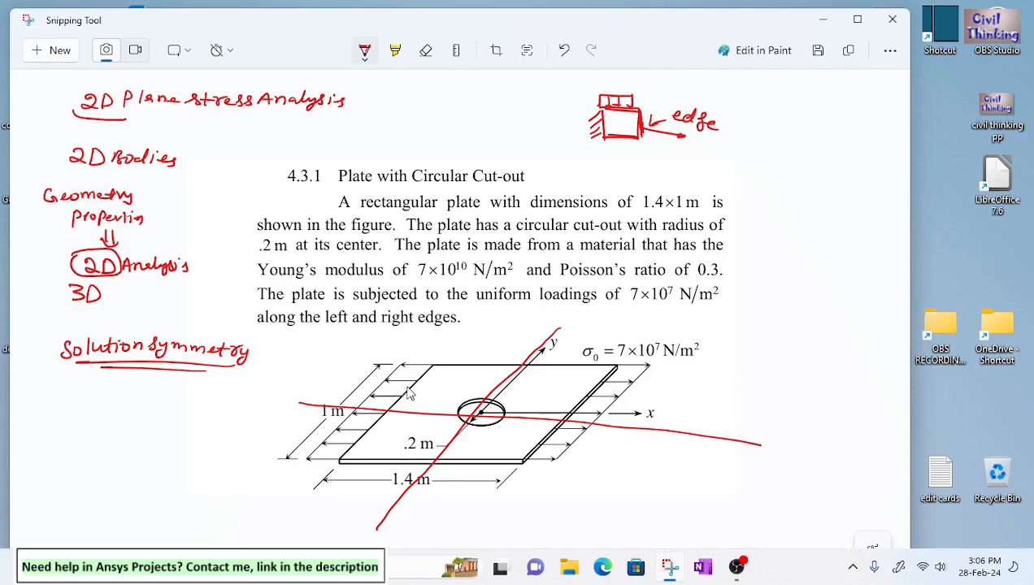
mouse_move(142, 365)
mouse_down()
mouse_move(143, 379)
mouse_move(158, 374)
mouse_up()
mouse_move(91, 404)
mouse_down()
mouse_move(167, 398)
mouse_move(116, 422)
mouse_move(136, 422)
mouse_move(148, 439)
mouse_move(168, 420)
mouse_move(197, 431)
mouse_move(230, 426)
mouse_up()
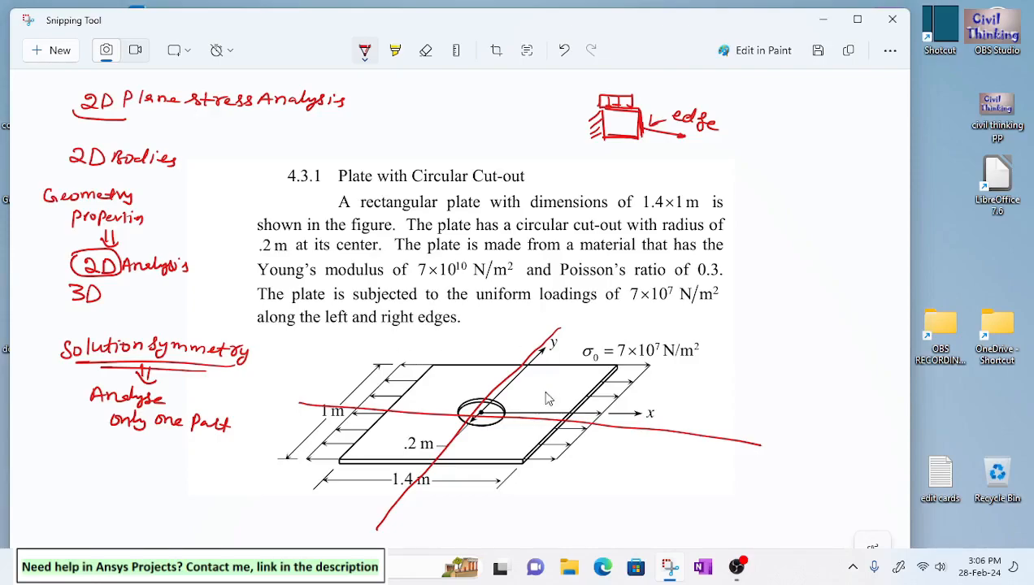
Outline and hatch the plate quarter between the positive x and y axes, and mark the other three quarters
mouse_move(527, 372)
mouse_down()
mouse_move(618, 371)
mouse_move(571, 420)
mouse_move(514, 416)
mouse_up()
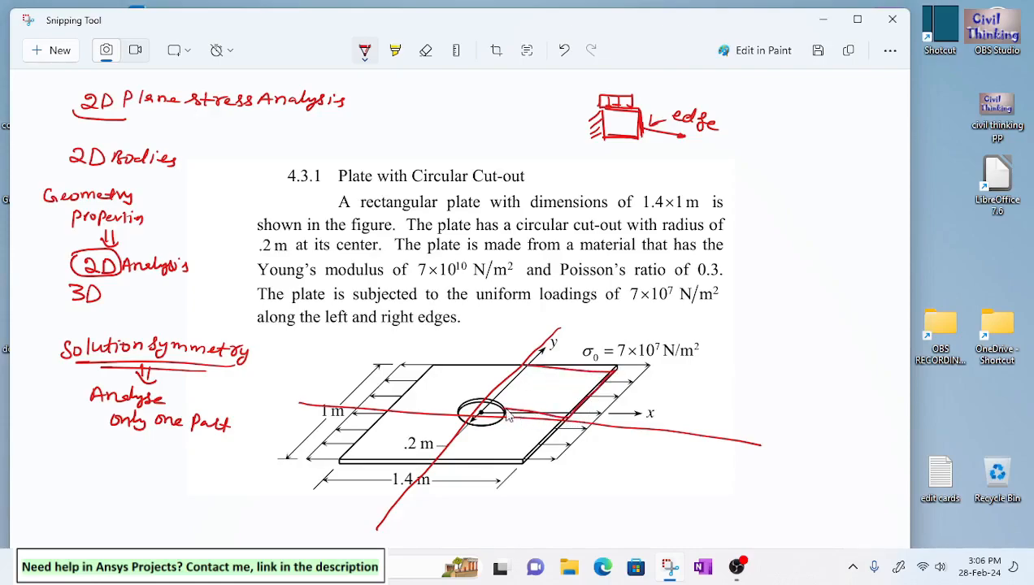
mouse_move(530, 365)
mouse_down()
mouse_move(491, 405)
mouse_move(529, 412)
mouse_up()
mouse_move(509, 377)
mouse_down()
mouse_move(519, 392)
mouse_move(589, 379)
mouse_move(543, 387)
mouse_move(529, 376)
mouse_move(542, 400)
mouse_up()
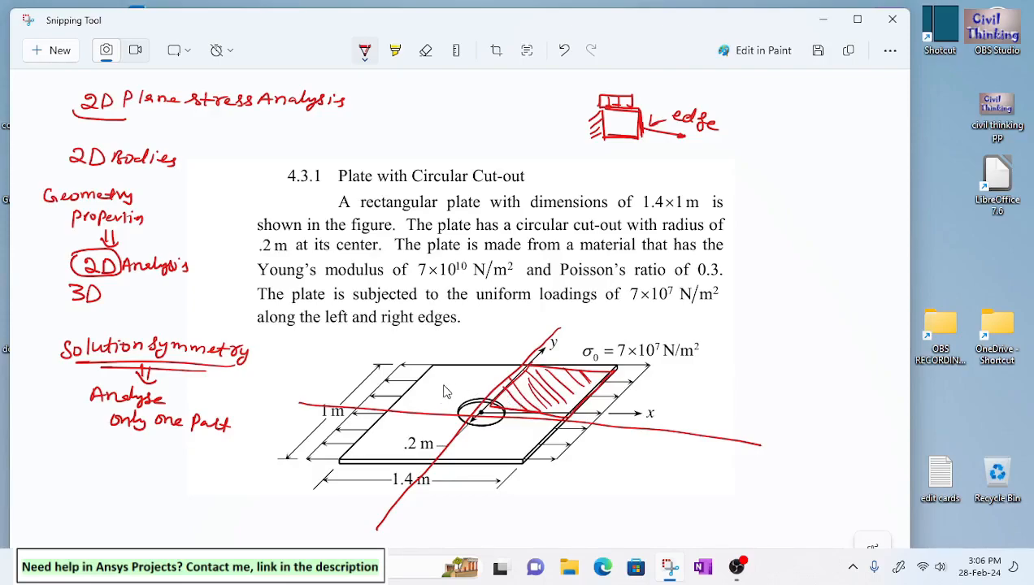
drag(437, 384, 456, 390)
drag(396, 437, 412, 445)
drag(496, 443, 519, 445)
Erase the symmetry lines, the hatching and the quarter marks from the plate figure
mouse_move(558, 385)
right_down()
mouse_move(576, 374)
mouse_move(563, 384)
mouse_move(496, 387)
mouse_move(503, 451)
right_up()
right_drag(406, 434, 400, 442)
right_drag(449, 392, 449, 383)
Outline the quarter between the positive x and y axes and sketch roller supports along its two symmetry edges
mouse_move(534, 367)
mouse_down()
mouse_move(618, 370)
mouse_move(546, 415)
mouse_move(486, 410)
mouse_move(522, 382)
mouse_move(481, 411)
mouse_move(569, 417)
mouse_up()
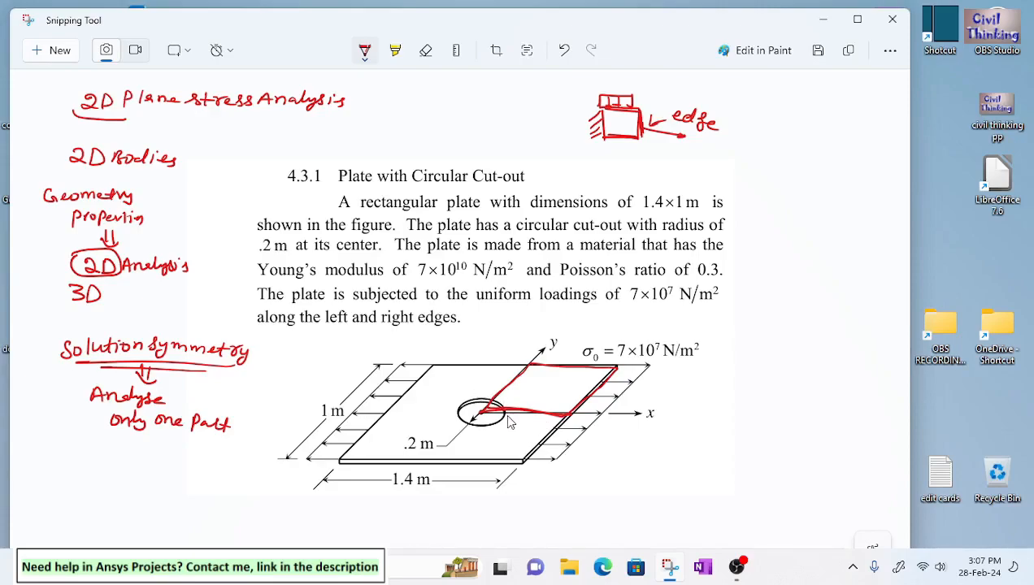
drag(511, 414, 565, 418)
mouse_move(520, 375)
mouse_down()
mouse_move(483, 412)
mouse_move(567, 426)
mouse_up()
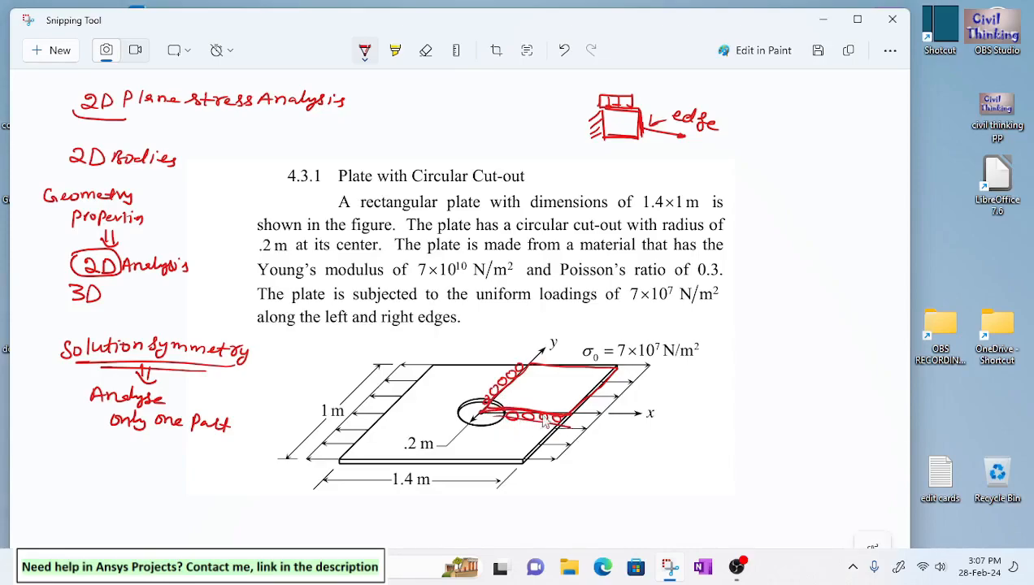
drag(520, 368, 482, 411)
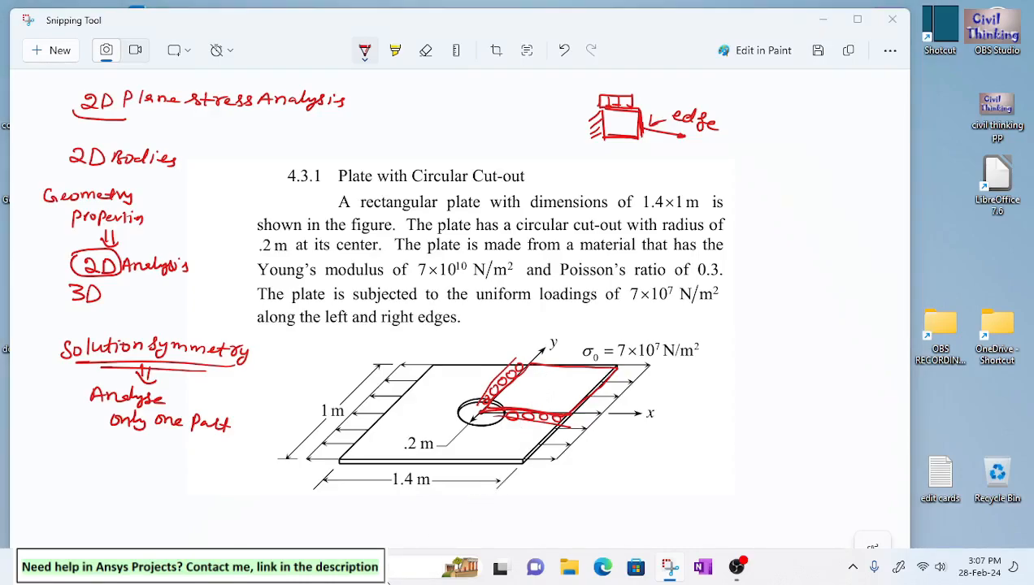
Find and launch Workbench 2024 R1
click(394, 570)
text(w)
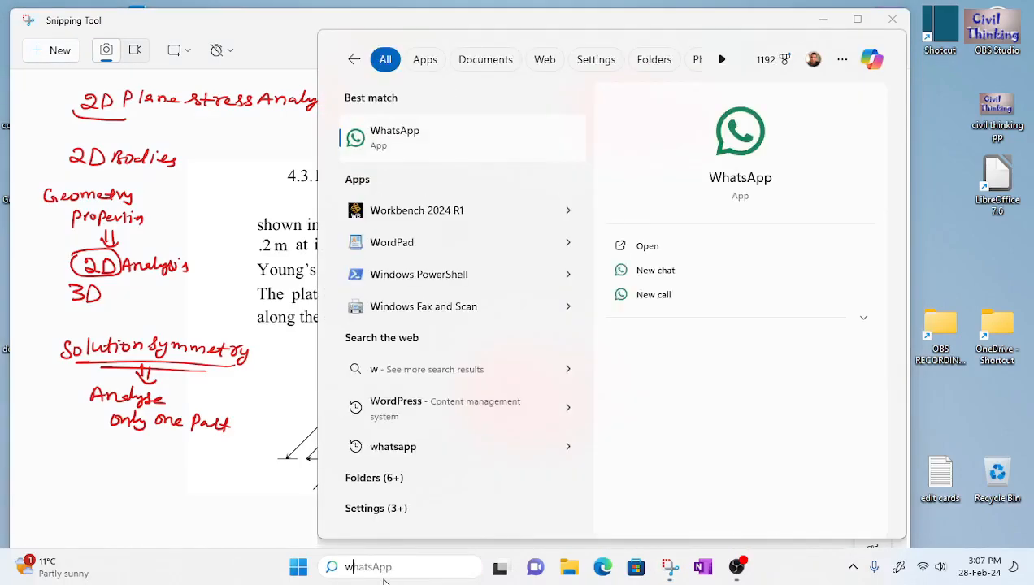
click(442, 210)
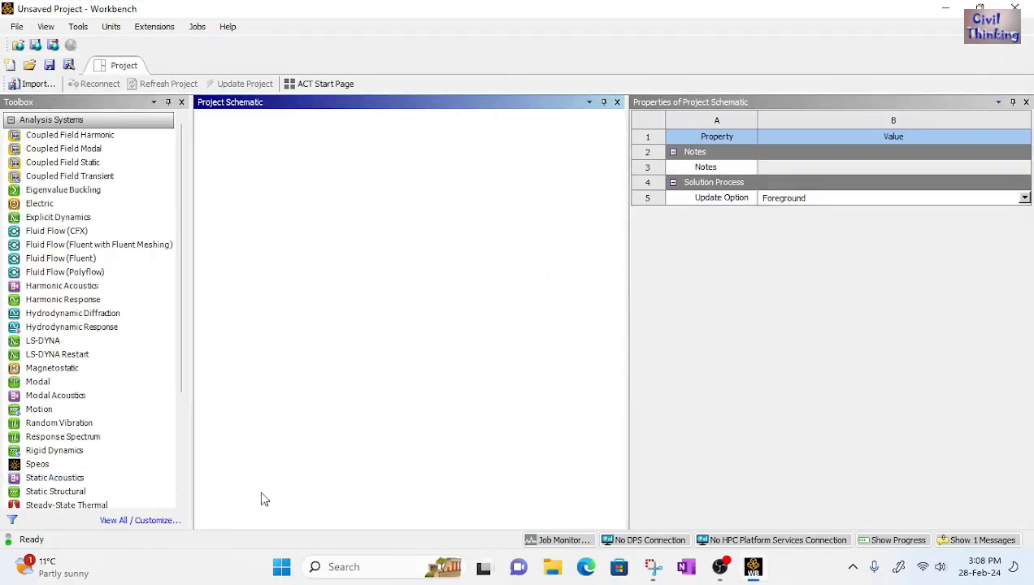
Add a Static Structural system to the project schematic and name it "plane stress analysis"
click(69, 493)
double_click(69, 493)
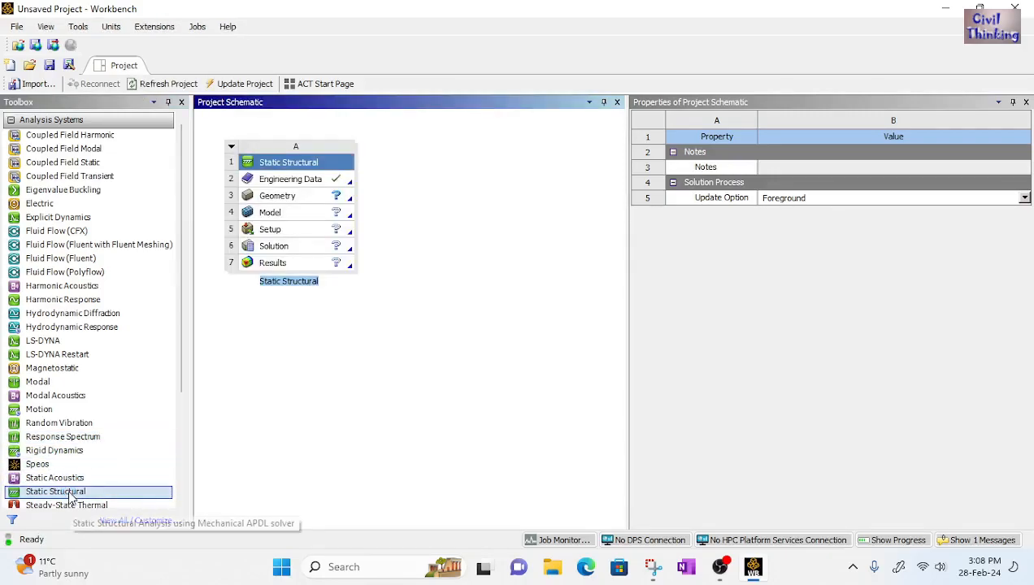
text(1)
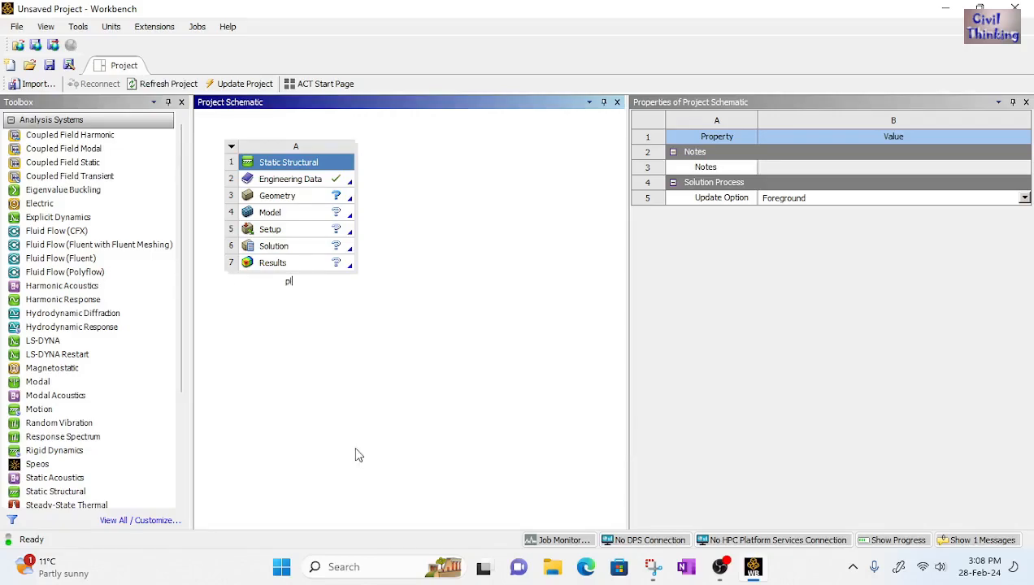
text(plane stress analysis)
key(Return)
Set the analysis type to 2D in the Geometry cell's properties and close the properties
key(Down)
key(Down)
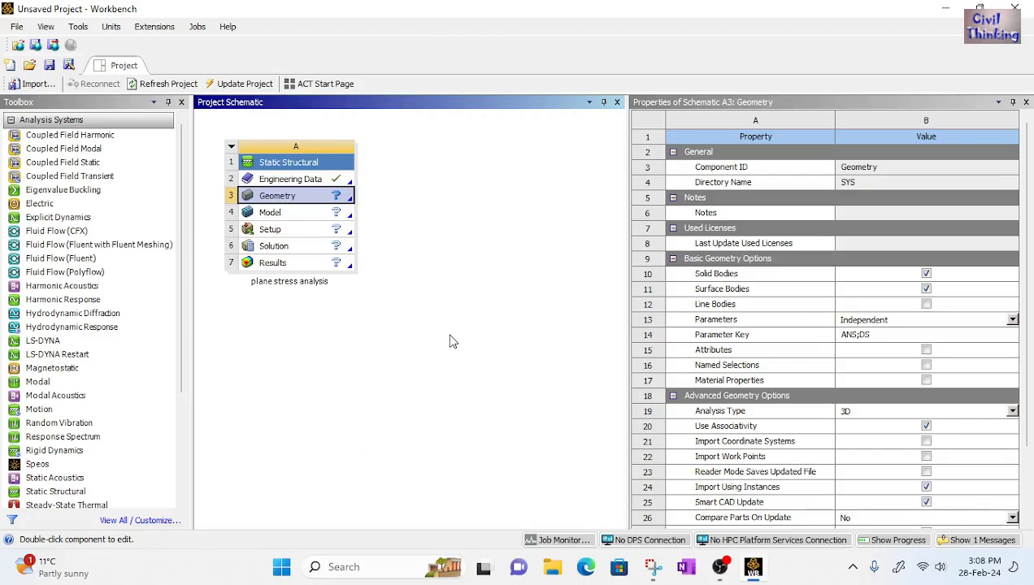
click(281, 213)
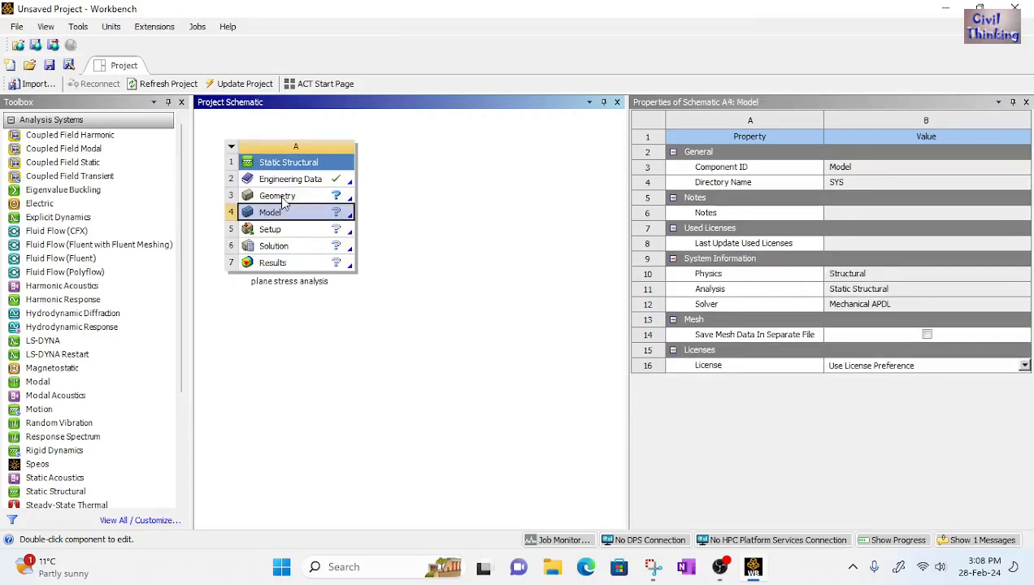
click(283, 200)
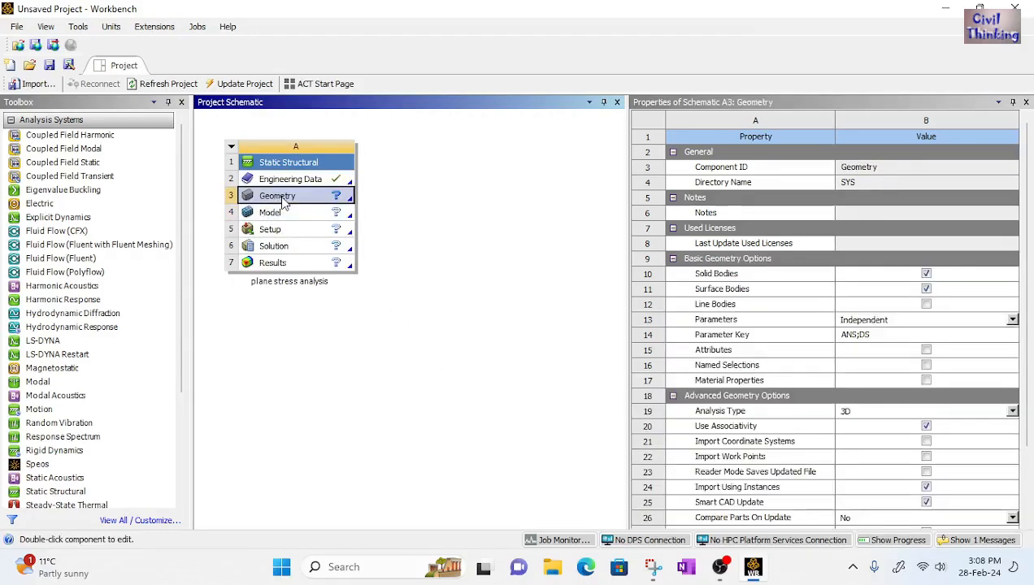
click(1026, 101)
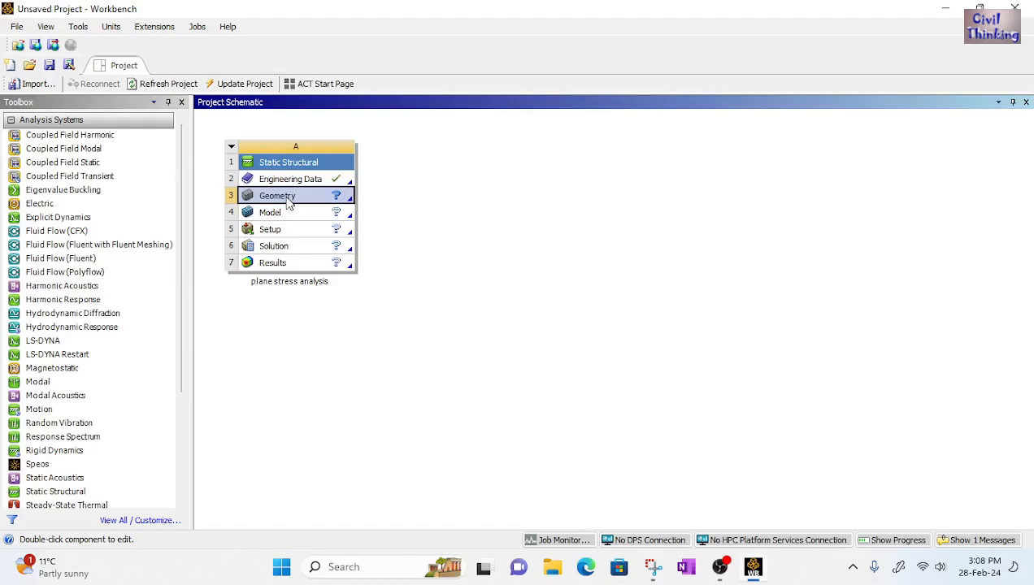
right_click(287, 203)
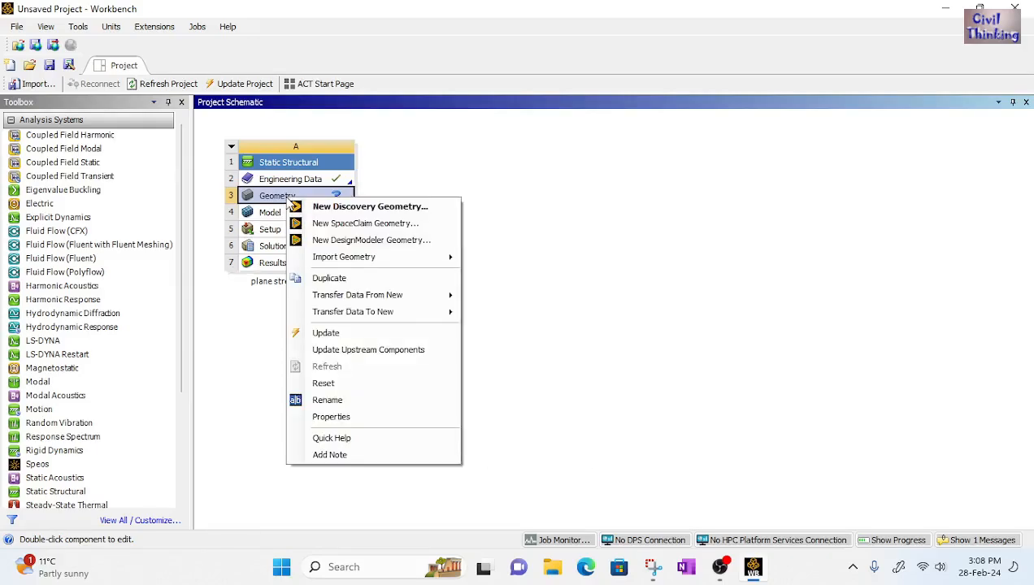
click(340, 418)
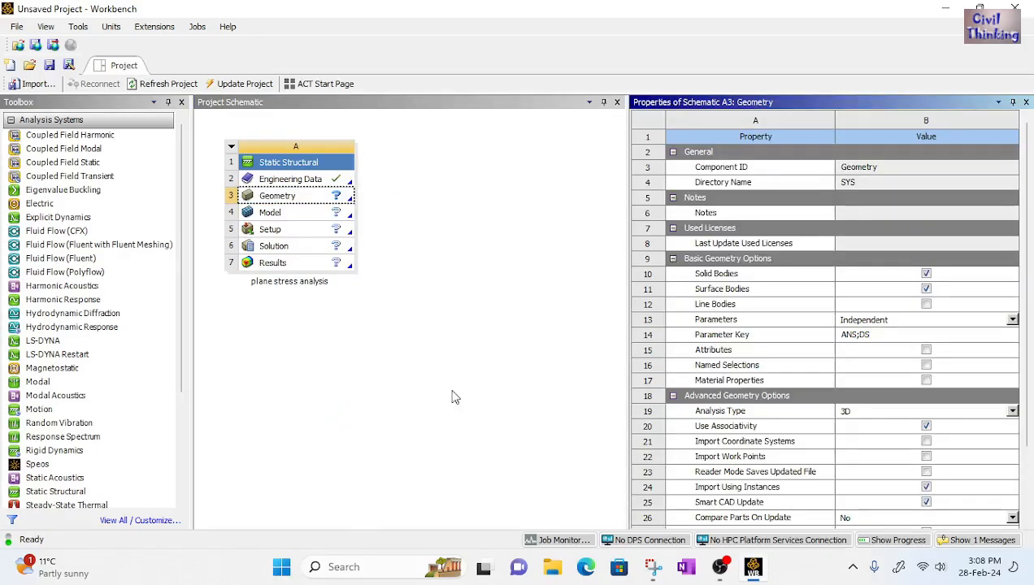
click(1012, 412)
click(864, 431)
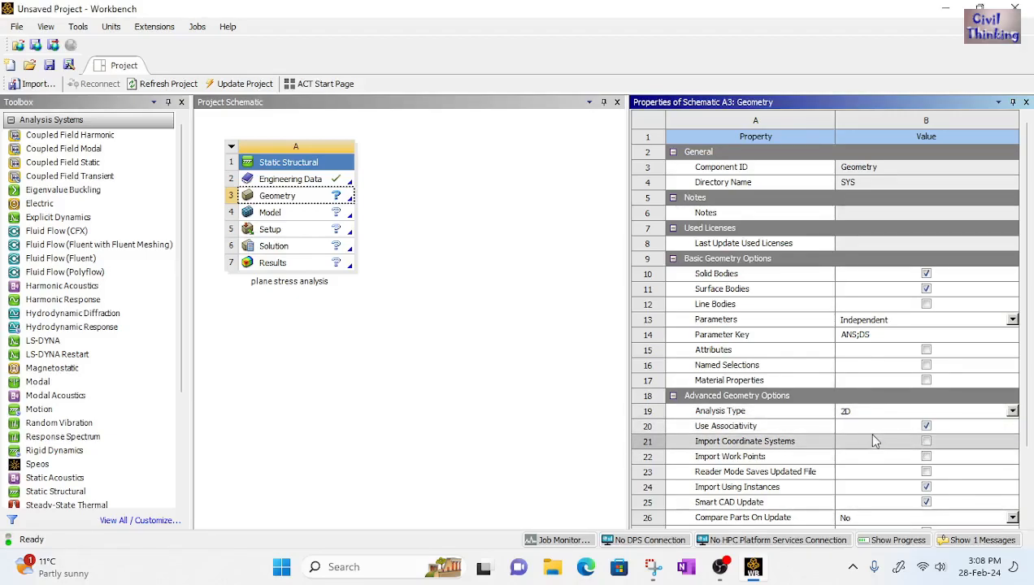
click(1026, 101)
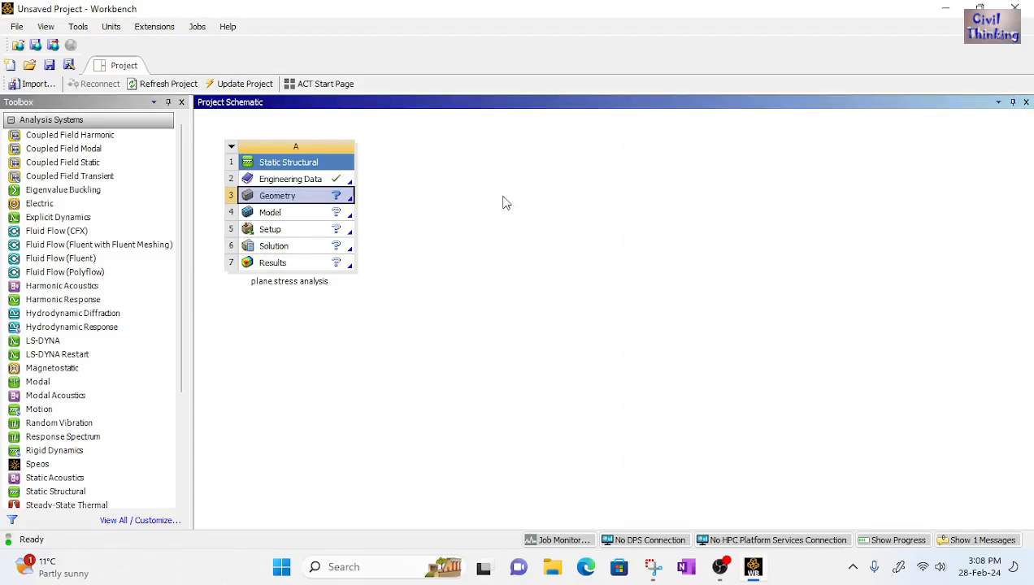
Delete Structural Steel from the system's Engineering Data and add a new material named "material"
double_click(292, 180)
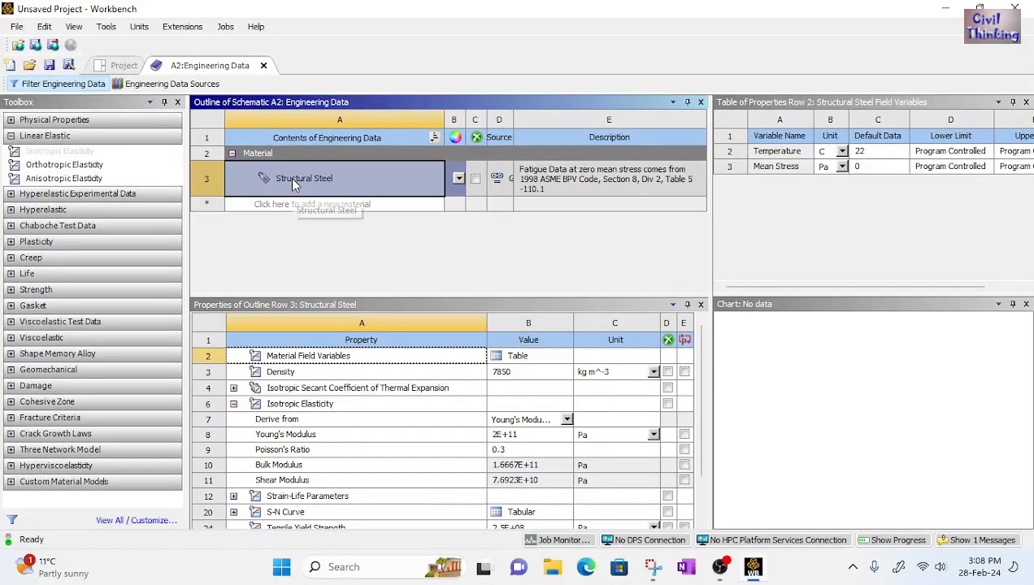
right_click(291, 179)
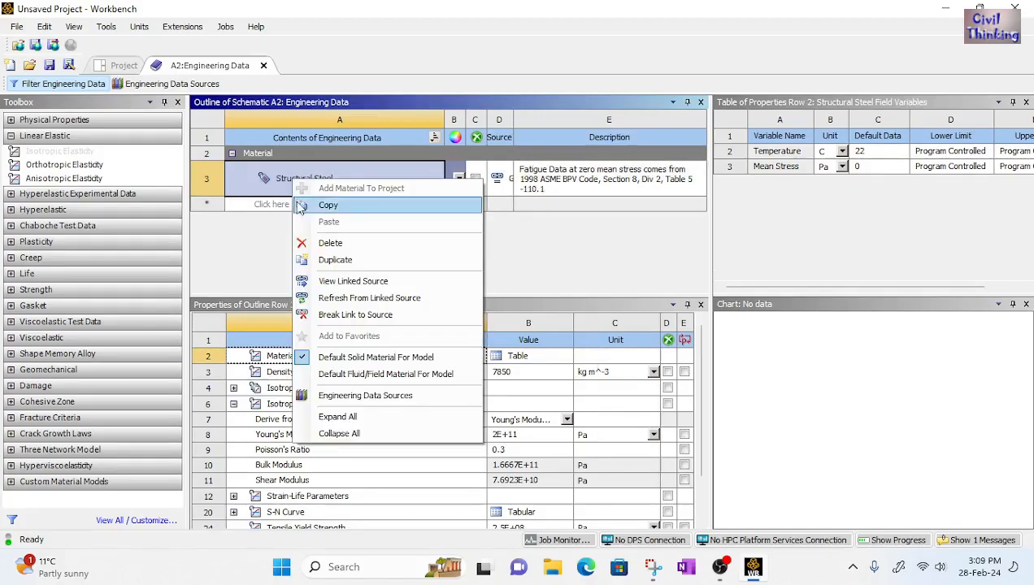
click(323, 241)
click(291, 169)
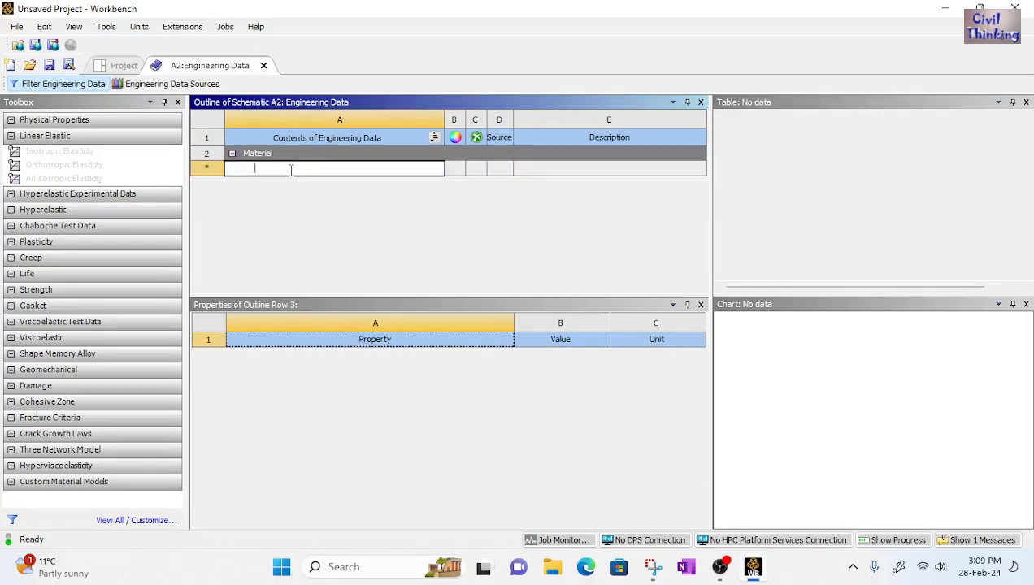
text(material)
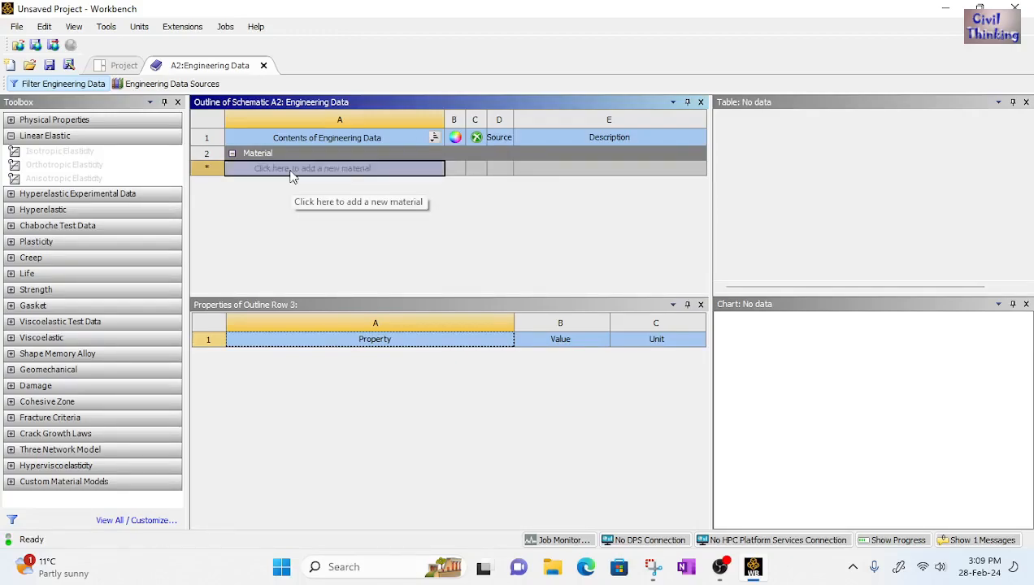
key(Return)
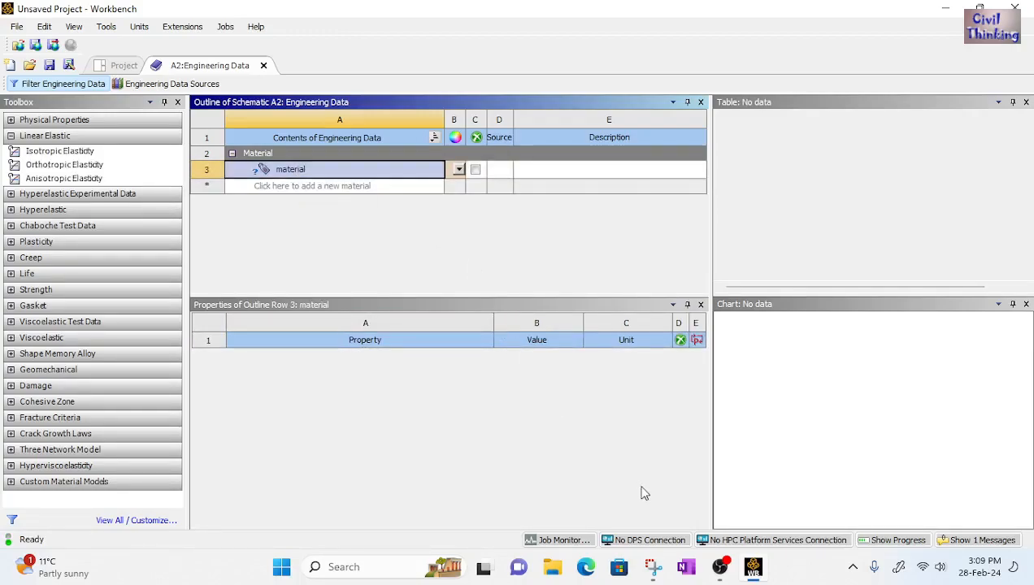
Check the problem statement, give the new material isotropic elasticity with Young's modulus 7E+10 Pa and Poisson's ratio 0.3, and close Engineering Data
click(659, 569)
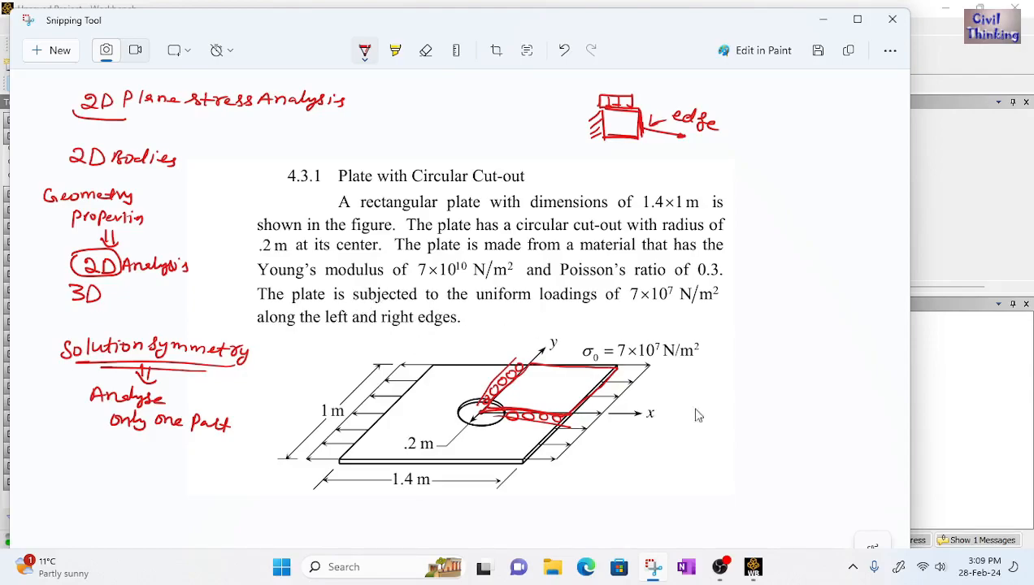
click(753, 567)
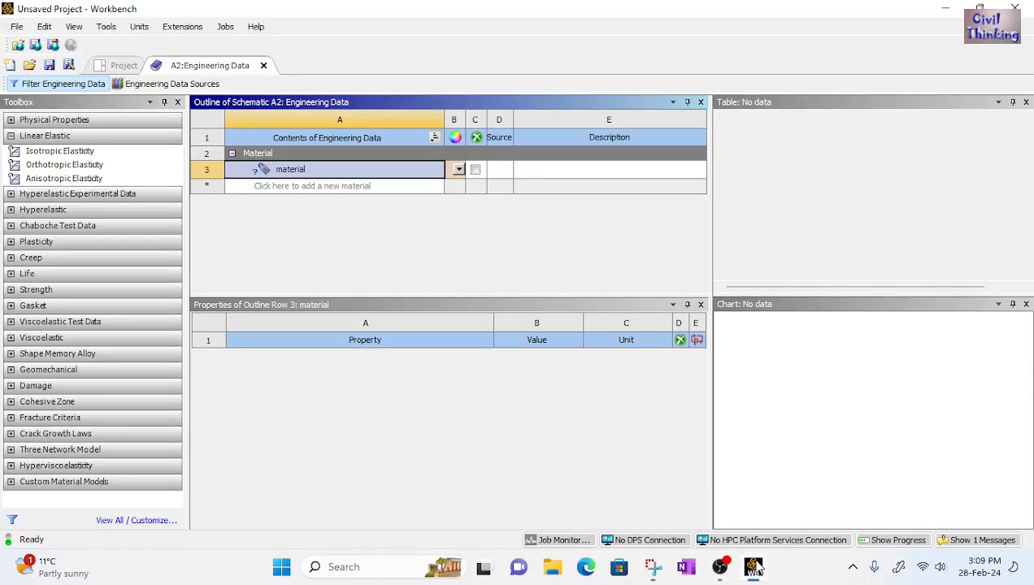
drag(36, 151, 260, 172)
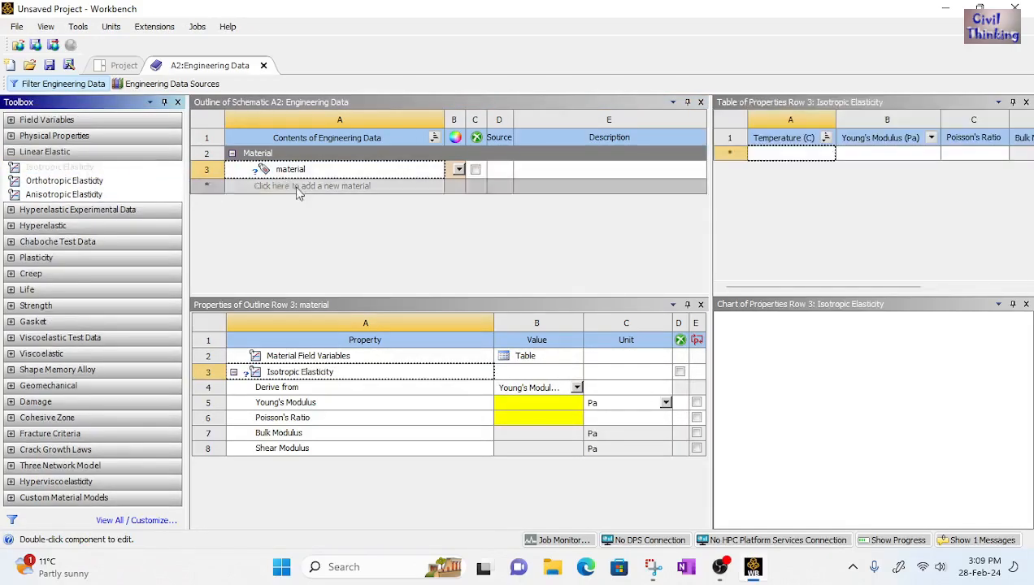
click(519, 409)
text(7)
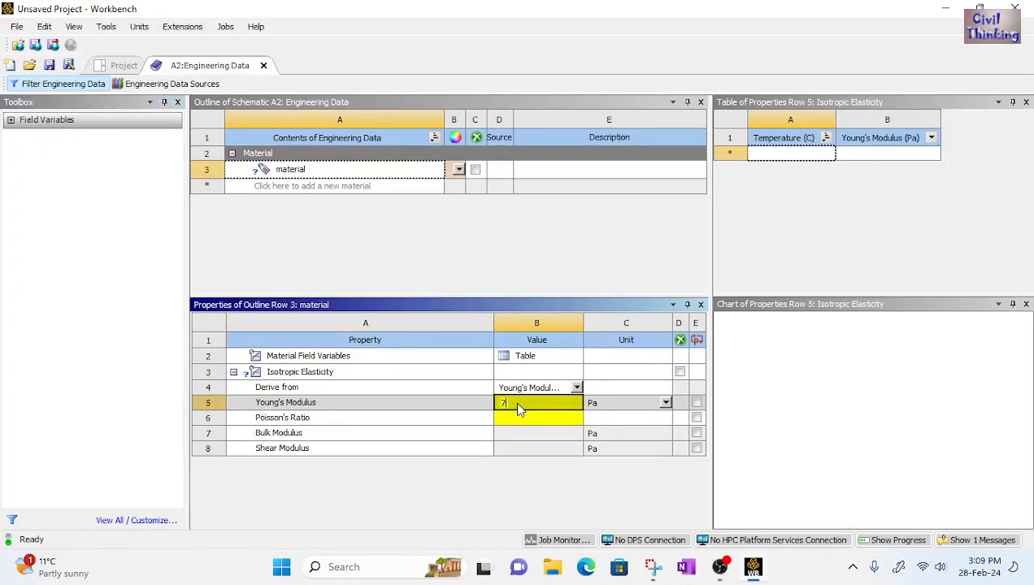
text(e10)
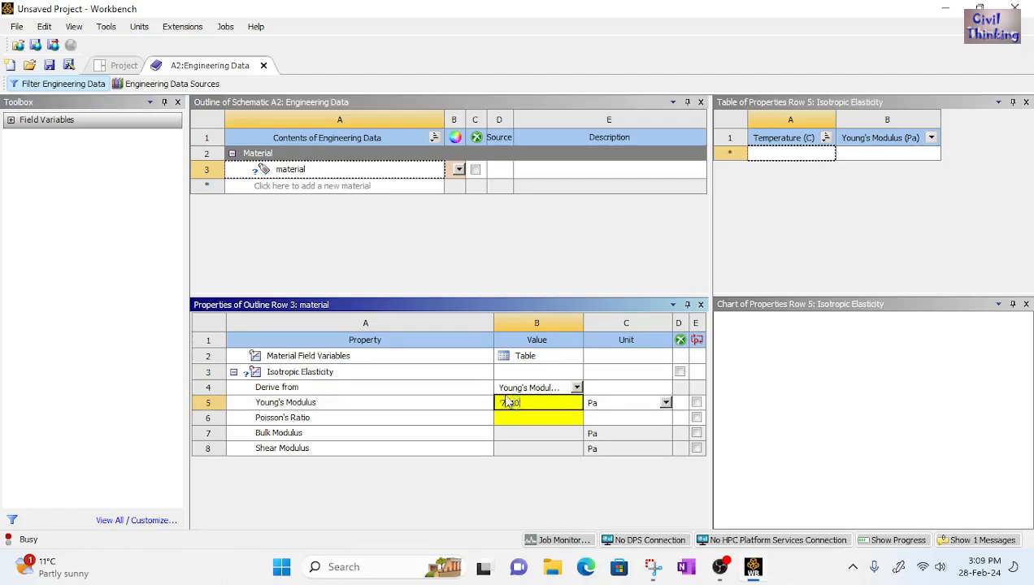
key(Return)
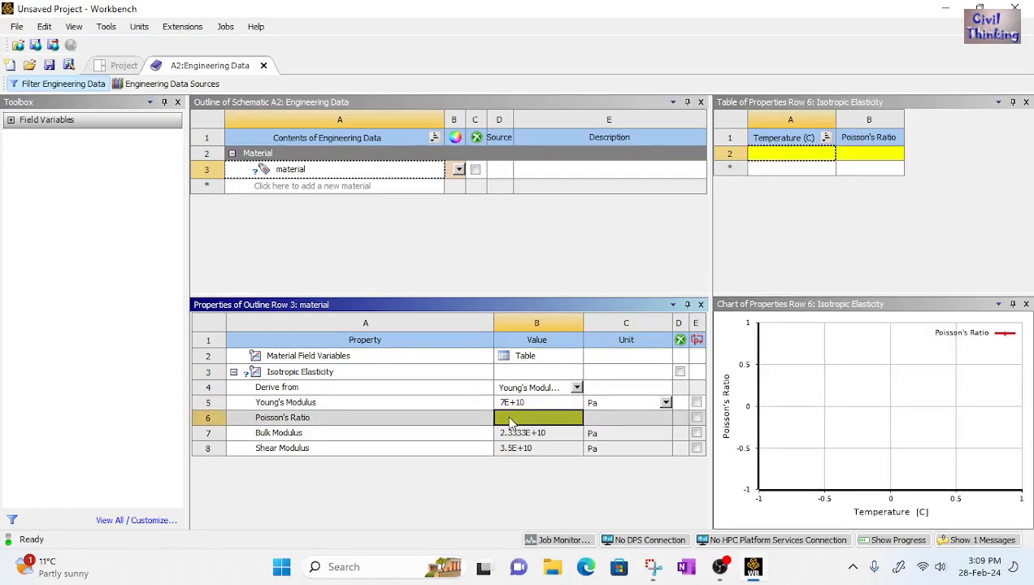
text(0.)
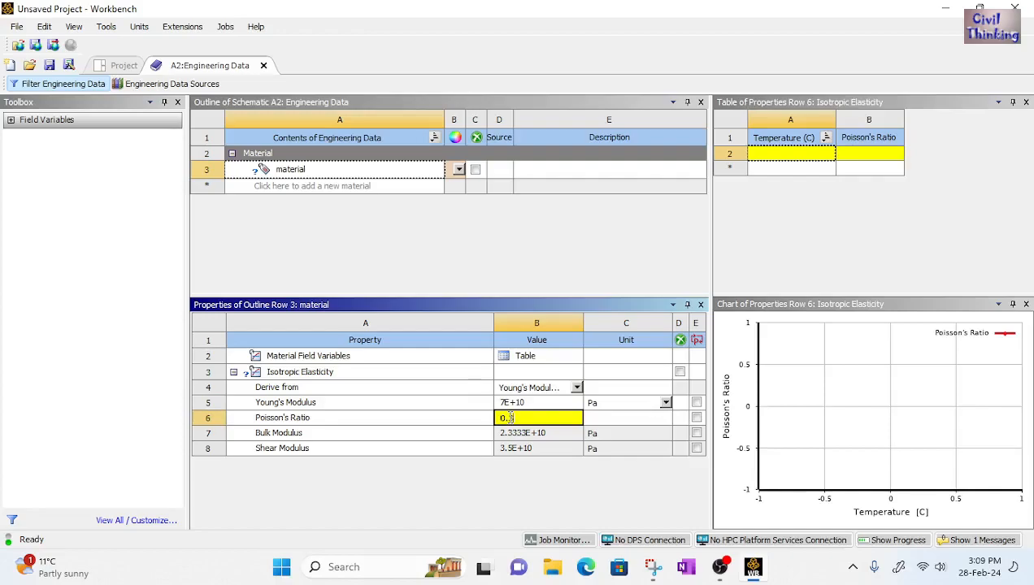
text(3)
key(Return)
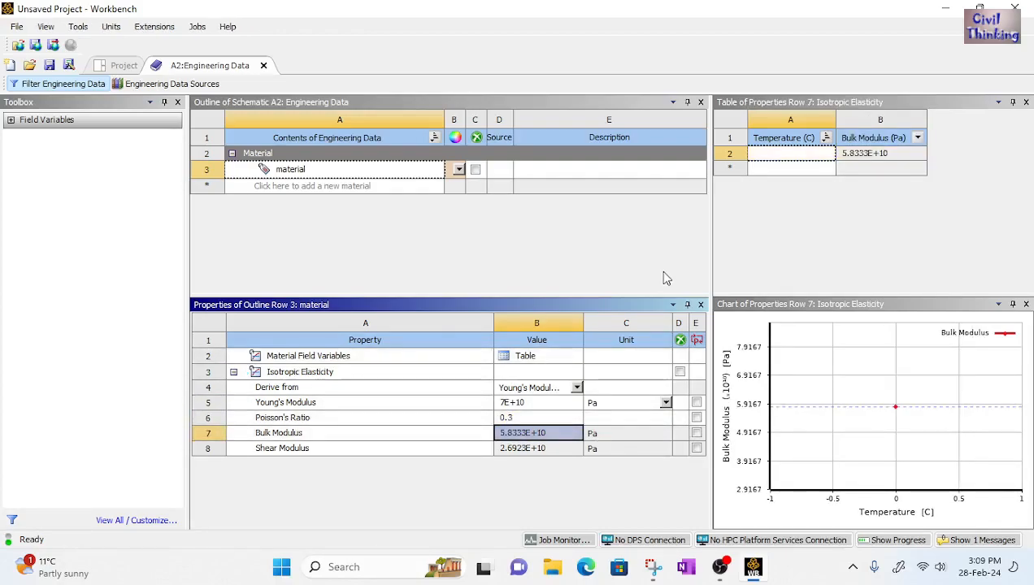
click(264, 66)
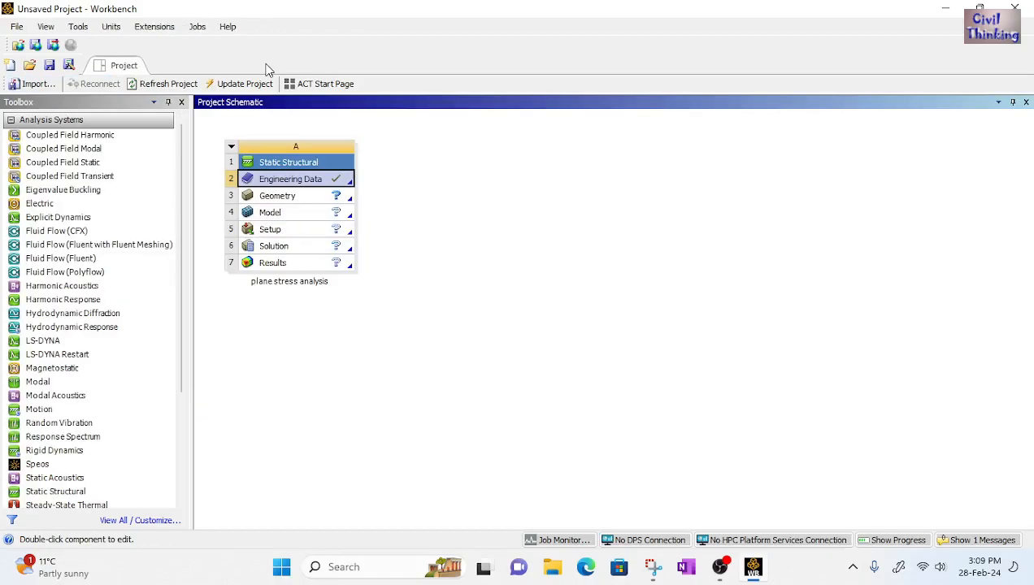
Check that the Geometry cell's analysis type is set to 2D and close its properties
click(286, 203)
right_click(285, 199)
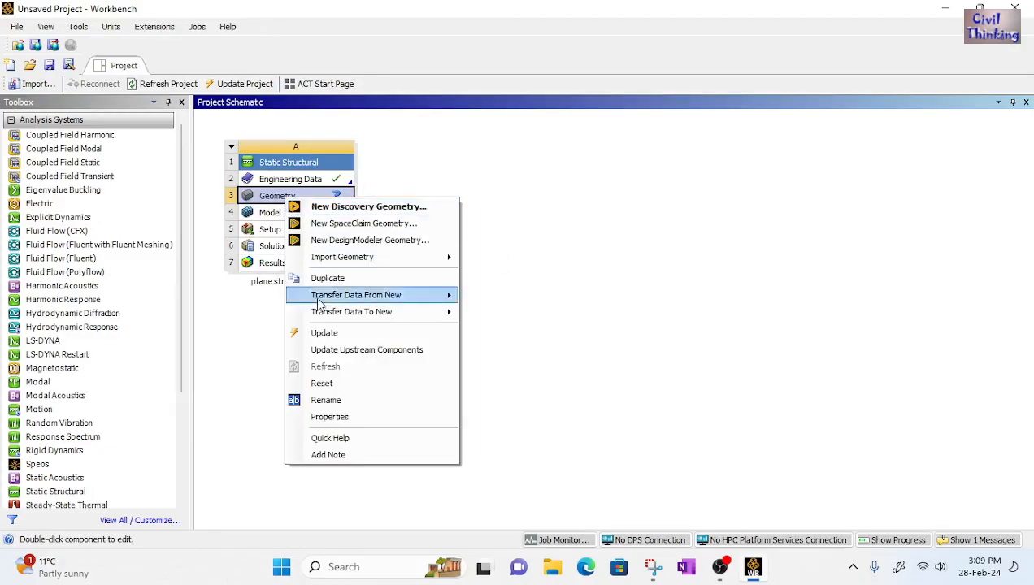
click(343, 418)
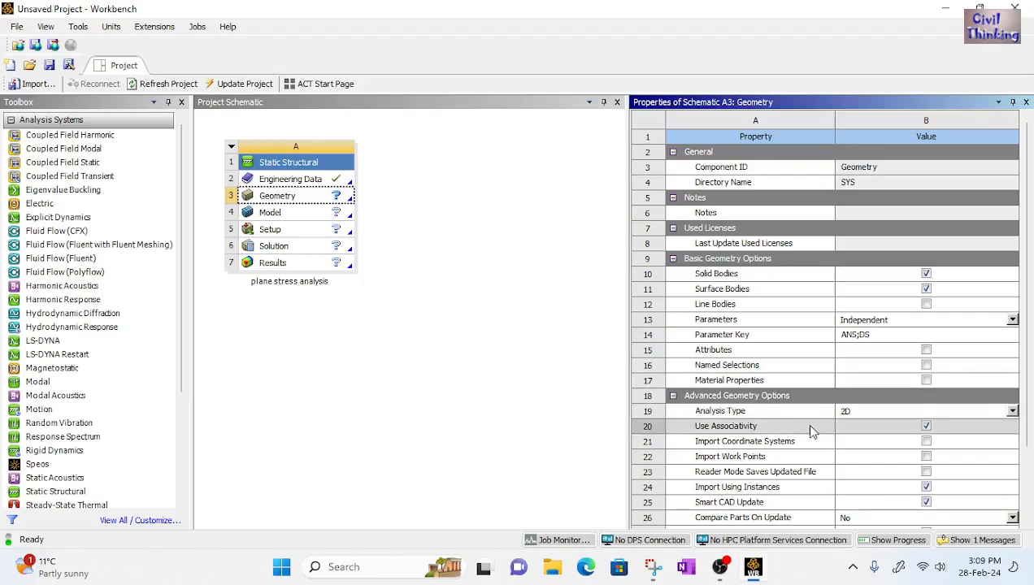
click(845, 411)
click(850, 412)
click(849, 434)
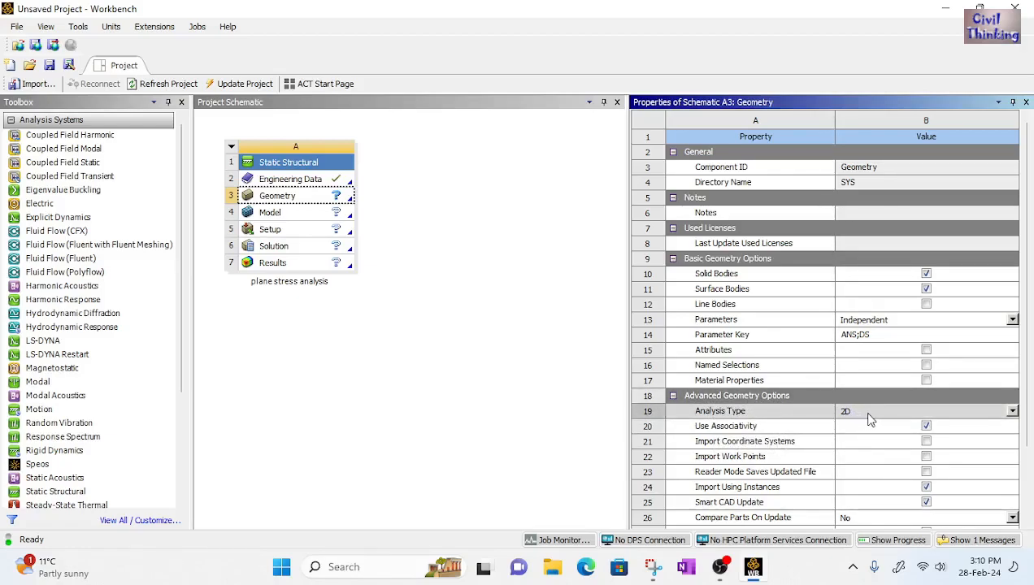
click(1024, 103)
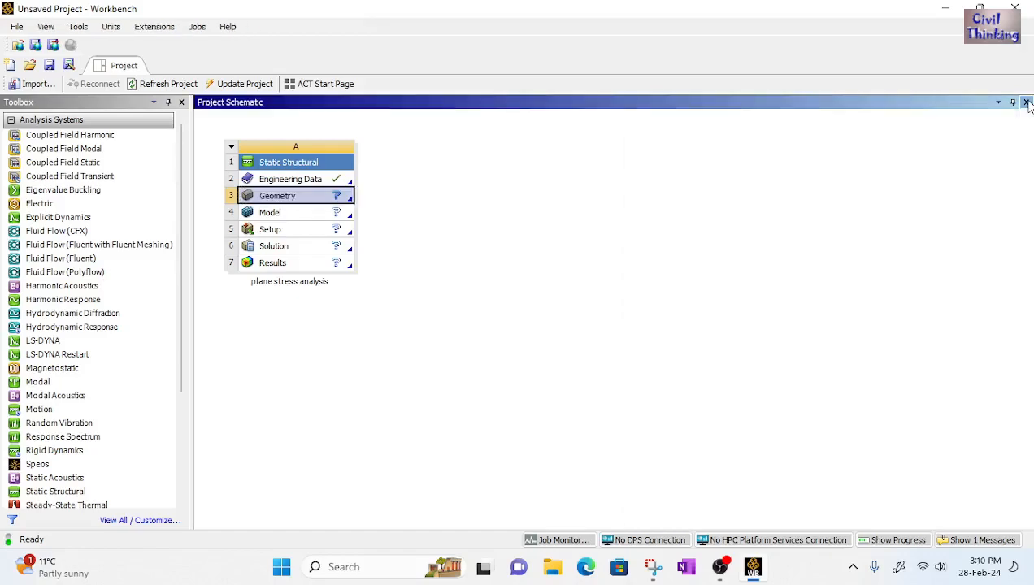
Create a new DesignModeler geometry for the system and look at the XYPlane face-on
right_click(290, 204)
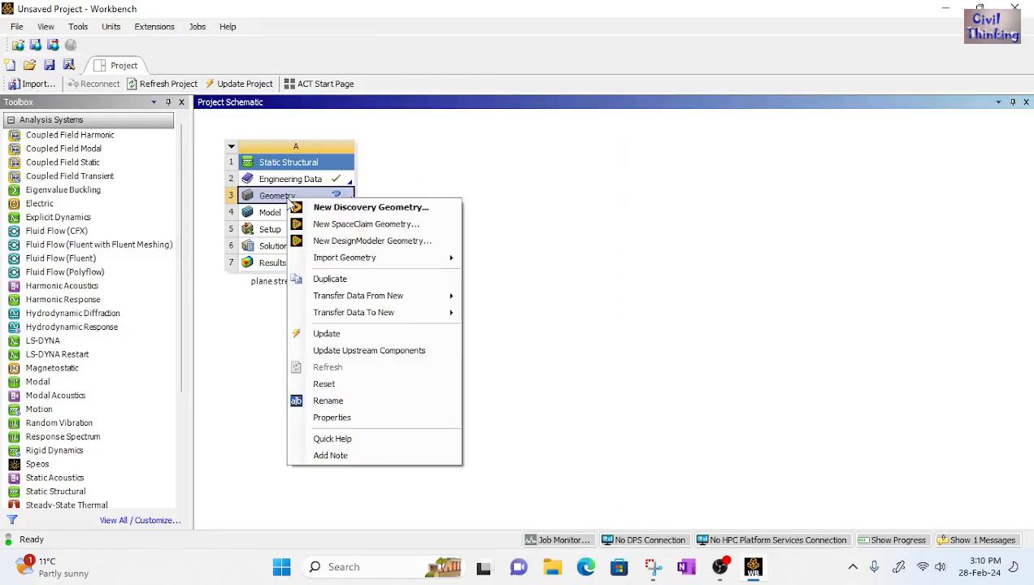
click(409, 241)
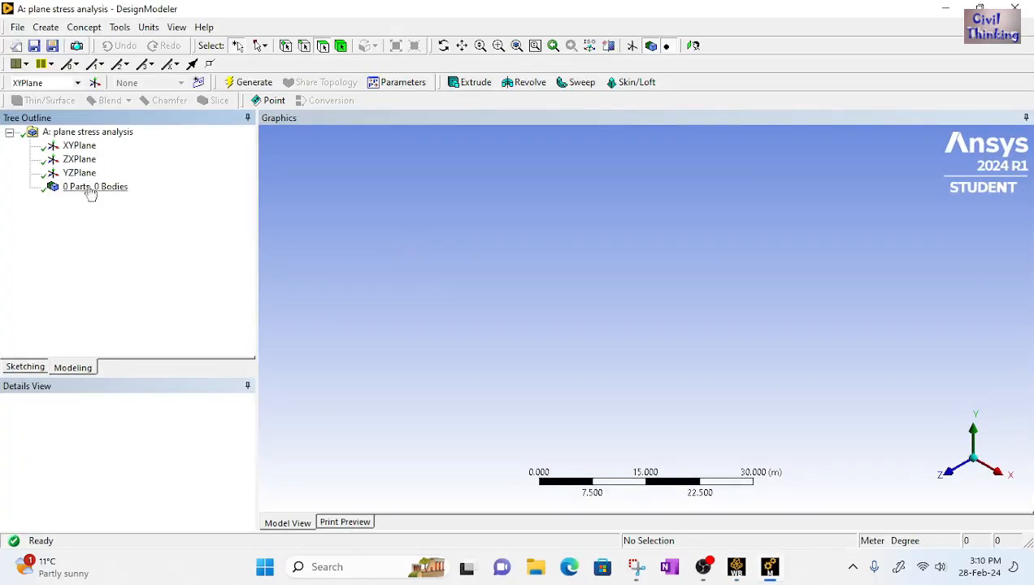
click(82, 147)
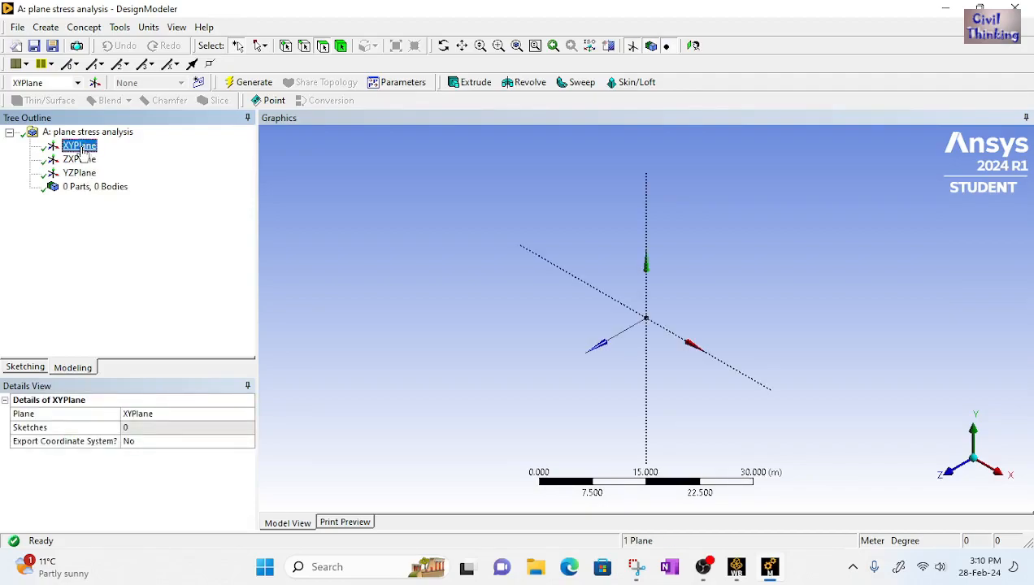
right_click(82, 148)
click(135, 157)
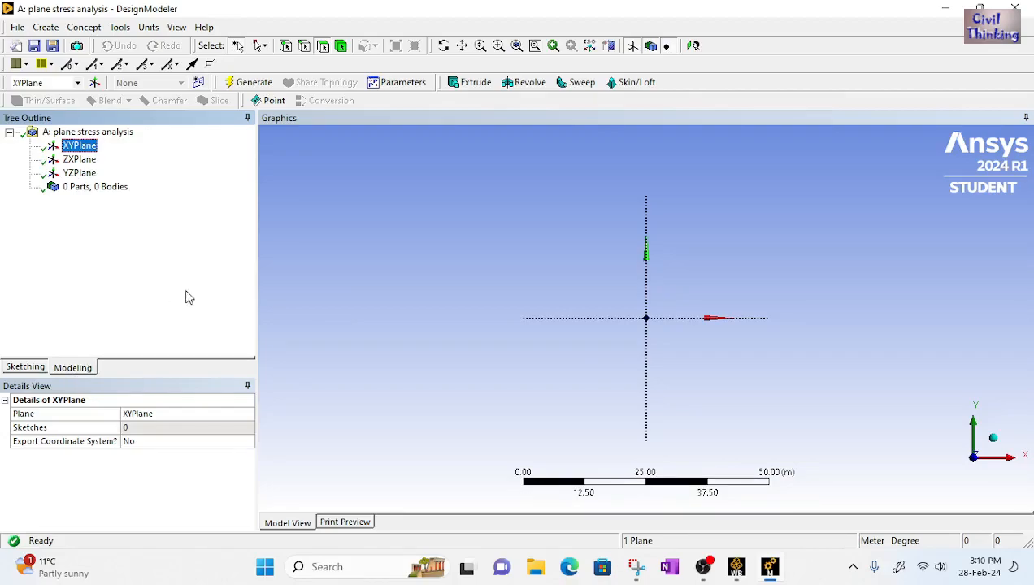
Switch to the Snipping Tool problem statement, draw a load arrow on the quarter plate, and sketch its outline with an arc-cut corner beside the figure
click(637, 567)
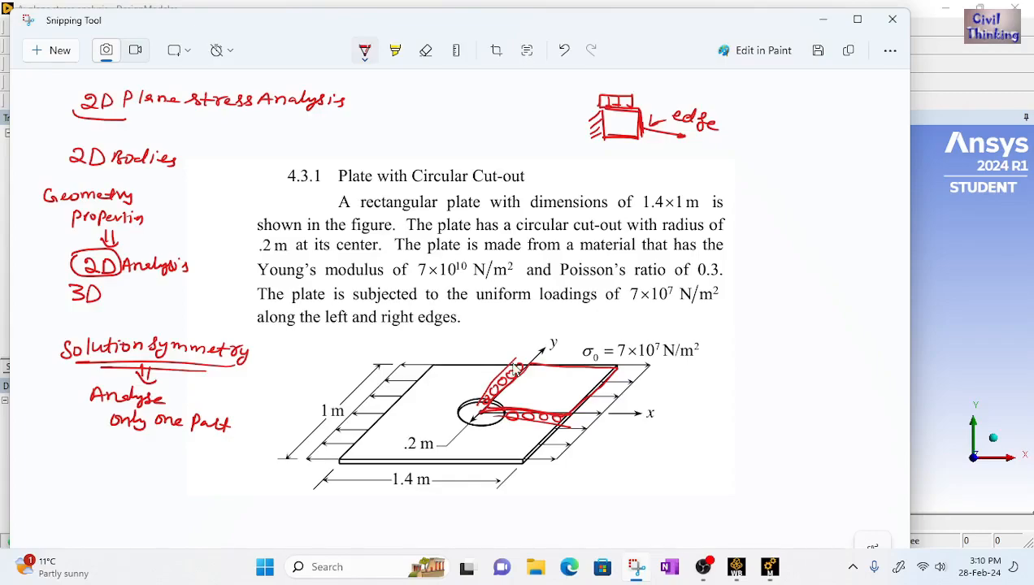
drag(583, 392, 678, 383)
drag(750, 329, 753, 392)
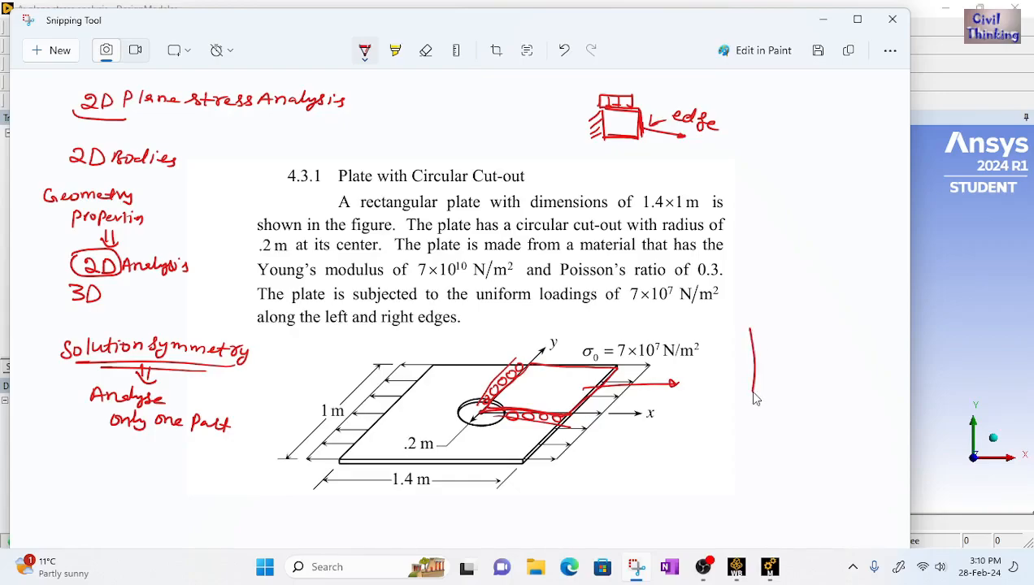
key(ctrl+z)
mouse_move(756, 328)
mouse_down()
mouse_move(755, 391)
mouse_move(756, 329)
mouse_move(862, 330)
mouse_move(855, 401)
mouse_up()
drag(755, 387, 854, 396)
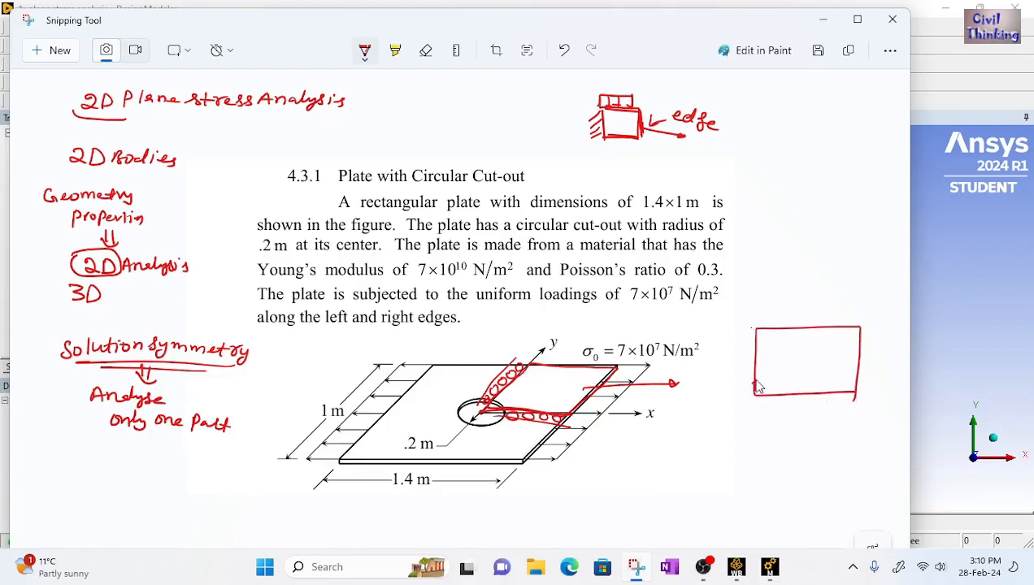
right_drag(769, 403, 755, 385)
drag(749, 387, 776, 402)
drag(856, 399, 775, 401)
drag(757, 328, 750, 385)
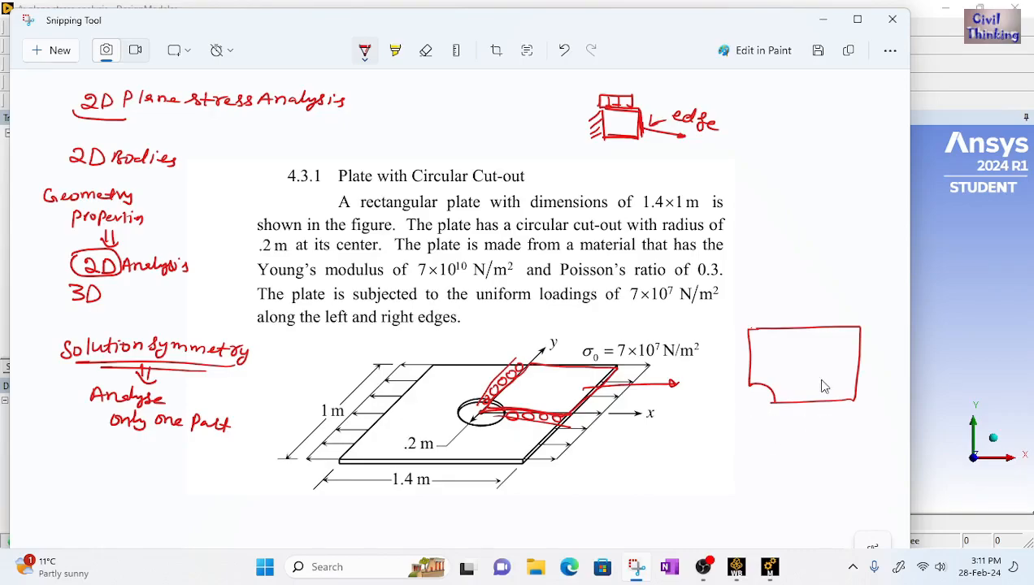
Label the outline "Rect Sketch 1", complete the corner arc as a dashed circle and label it "Circle Sketch 2"
mouse_move(804, 342)
mouse_down()
mouse_move(812, 345)
mouse_move(813, 305)
mouse_up()
mouse_move(777, 272)
mouse_down()
mouse_move(782, 285)
mouse_move(861, 281)
mouse_move(874, 292)
mouse_up()
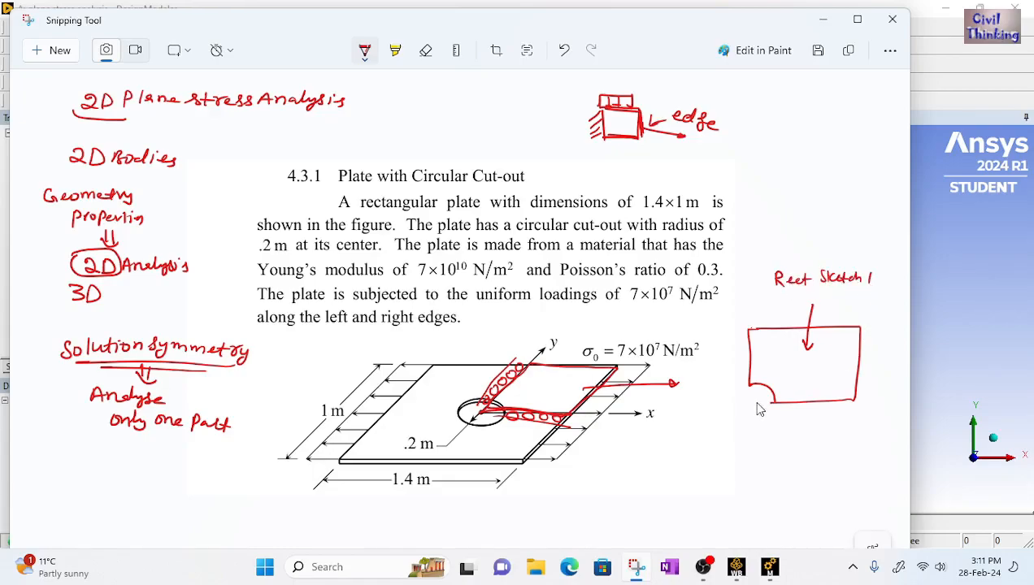
mouse_move(775, 414)
mouse_down()
mouse_move(742, 407)
mouse_move(754, 419)
mouse_move(848, 440)
mouse_move(821, 451)
mouse_move(880, 449)
mouse_up()
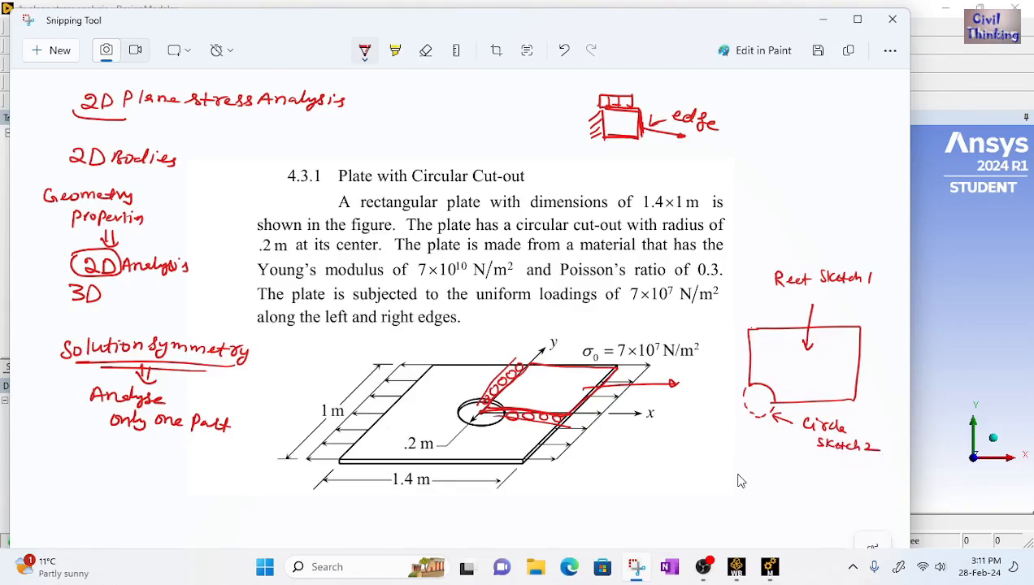
Write the note "Select both sketches" with an arrow leading down to "Surface from sketch"
mouse_move(657, 464)
mouse_down()
mouse_move(697, 479)
mouse_move(800, 473)
mouse_up()
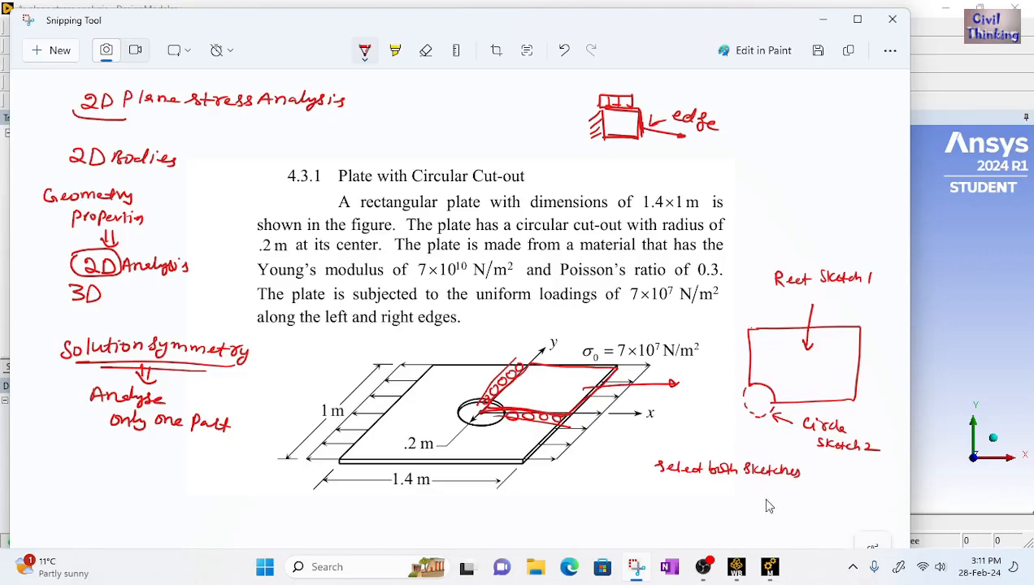
drag(715, 486, 732, 495)
mouse_move(683, 512)
mouse_down()
mouse_move(847, 513)
mouse_move(669, 506)
mouse_up()
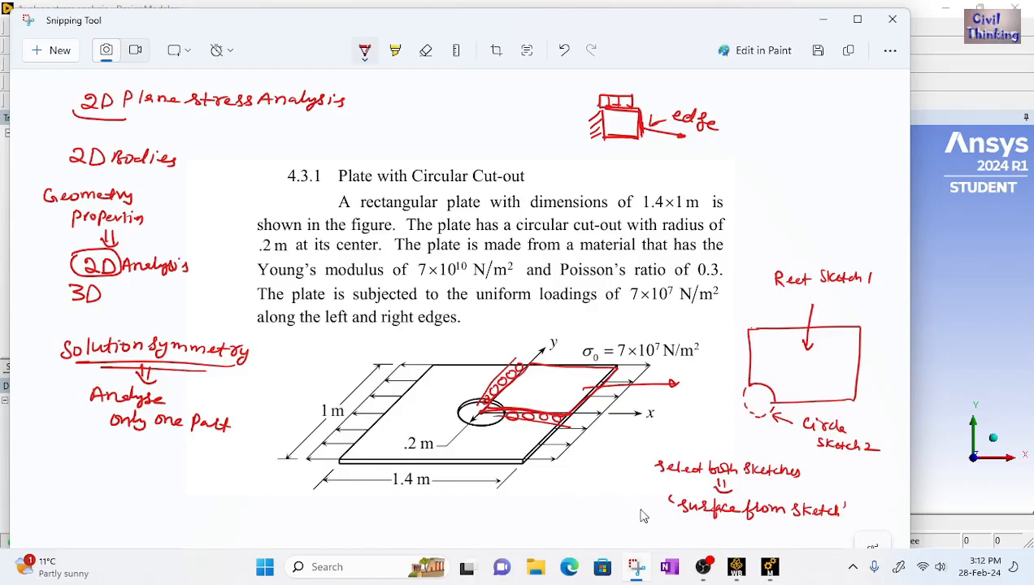
Draw a small rectangle with a circle at its lower-left corner beside the surface note, and point an arrow at each shape
drag(628, 505, 644, 507)
mouse_move(530, 485)
mouse_down()
mouse_move(585, 484)
mouse_move(585, 519)
mouse_up()
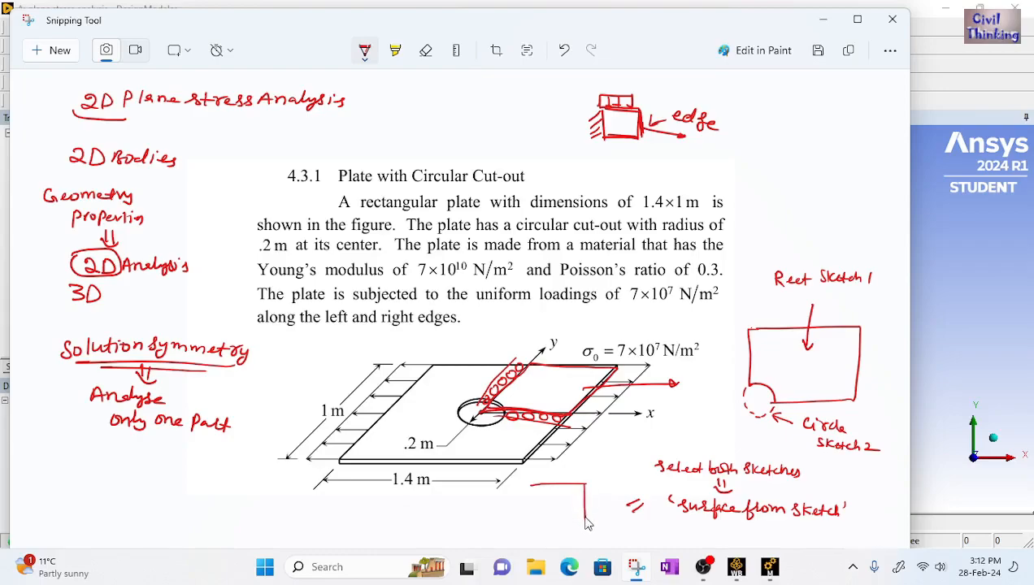
mouse_move(530, 486)
mouse_down()
mouse_move(530, 525)
mouse_move(587, 524)
mouse_up()
mouse_move(528, 510)
mouse_down()
mouse_move(542, 529)
mouse_move(527, 521)
mouse_up()
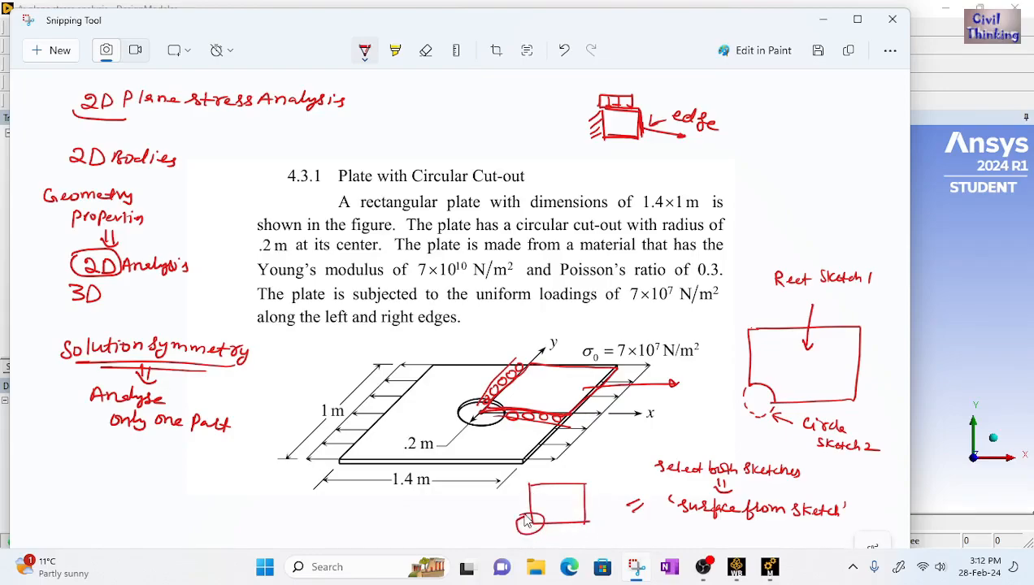
drag(575, 469, 581, 477)
drag(503, 505, 499, 514)
Write "Generate" below the surface note and draw an arrow from it to the small rectangle-and-circle sketch
drag(654, 529, 674, 536)
mouse_move(690, 540)
mouse_down()
mouse_move(722, 535)
mouse_move(705, 534)
mouse_up()
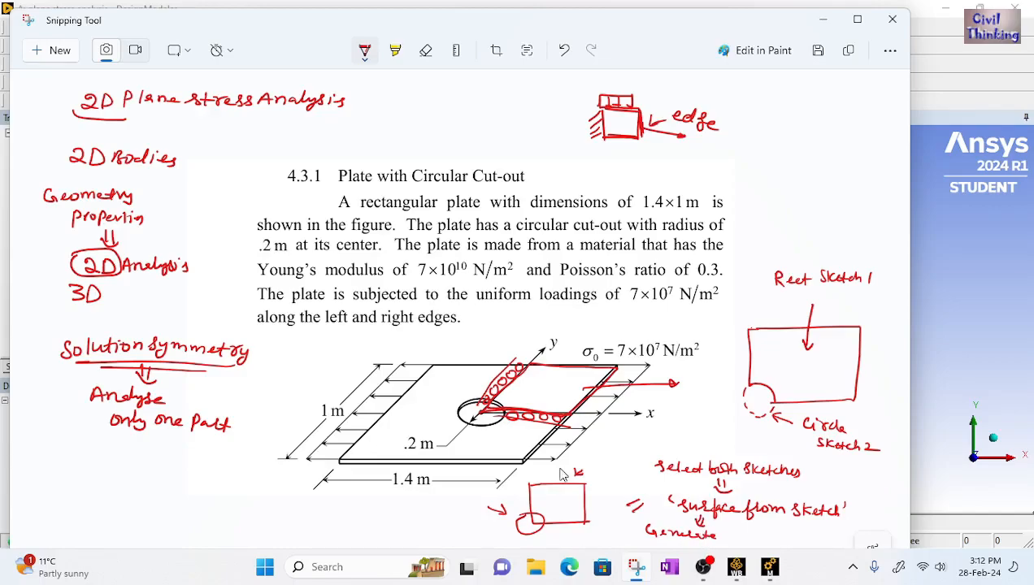
drag(632, 528, 605, 525)
drag(625, 532, 609, 533)
Note Create > Boolean with Target pointing to the rectangle and Tools to the circle, and write "Generate" beside the quarter-plate outline
mouse_move(330, 503)
mouse_down()
mouse_move(344, 517)
mouse_move(395, 511)
mouse_up()
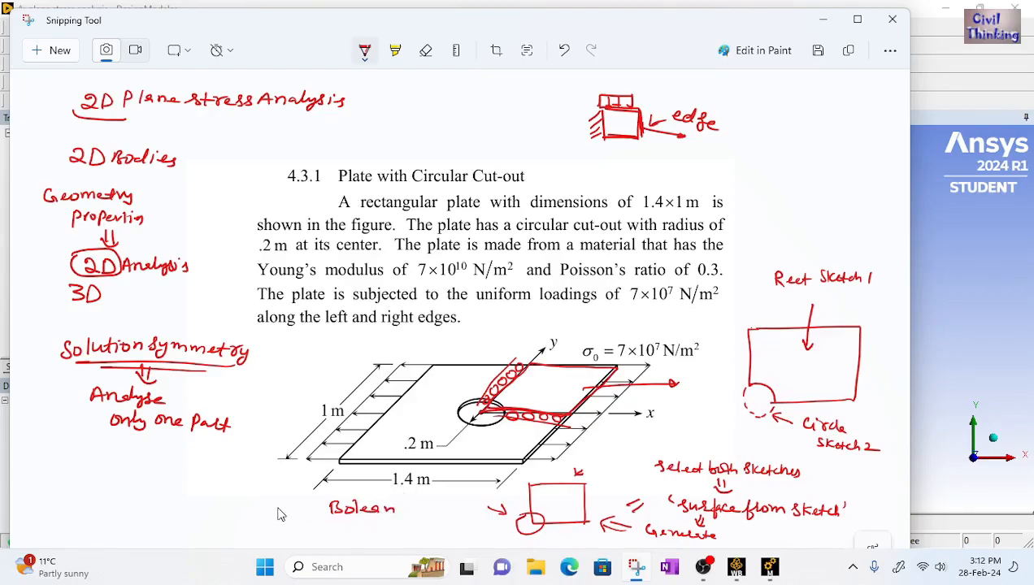
mouse_move(269, 499)
mouse_down()
mouse_move(309, 492)
mouse_move(297, 509)
mouse_move(318, 517)
mouse_up()
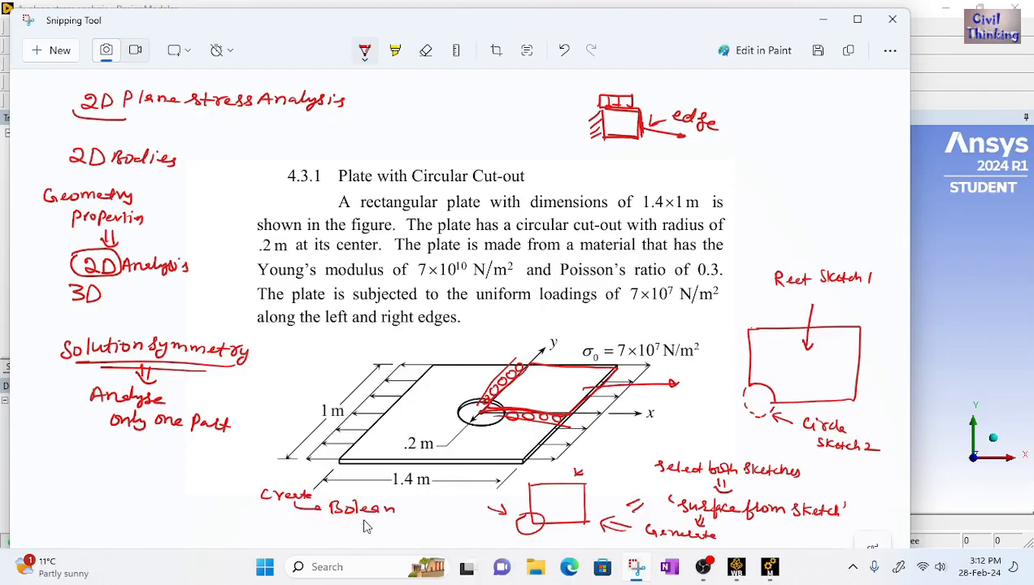
mouse_move(364, 518)
mouse_down()
mouse_move(363, 537)
mouse_move(439, 523)
mouse_up()
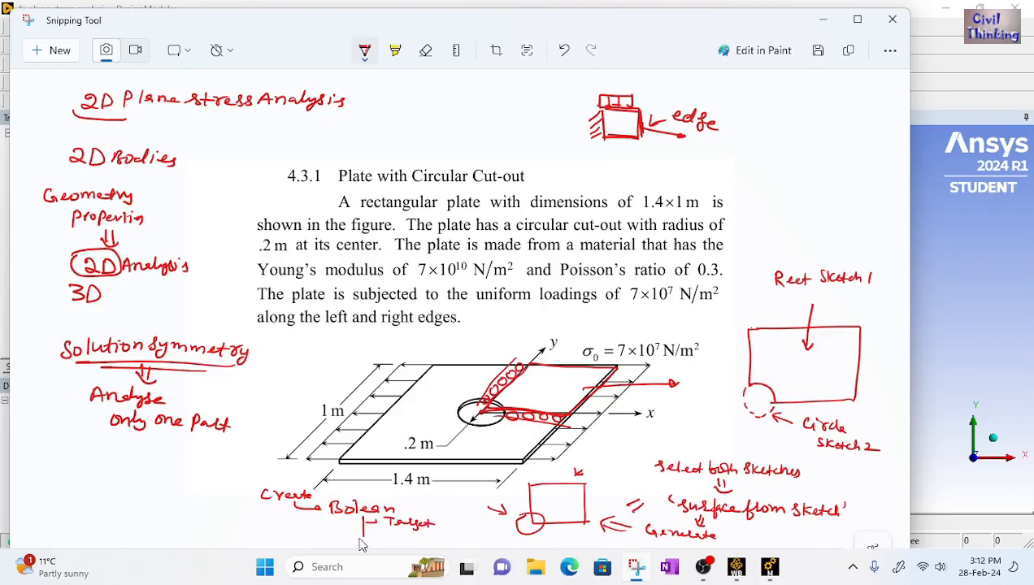
drag(363, 535, 419, 538)
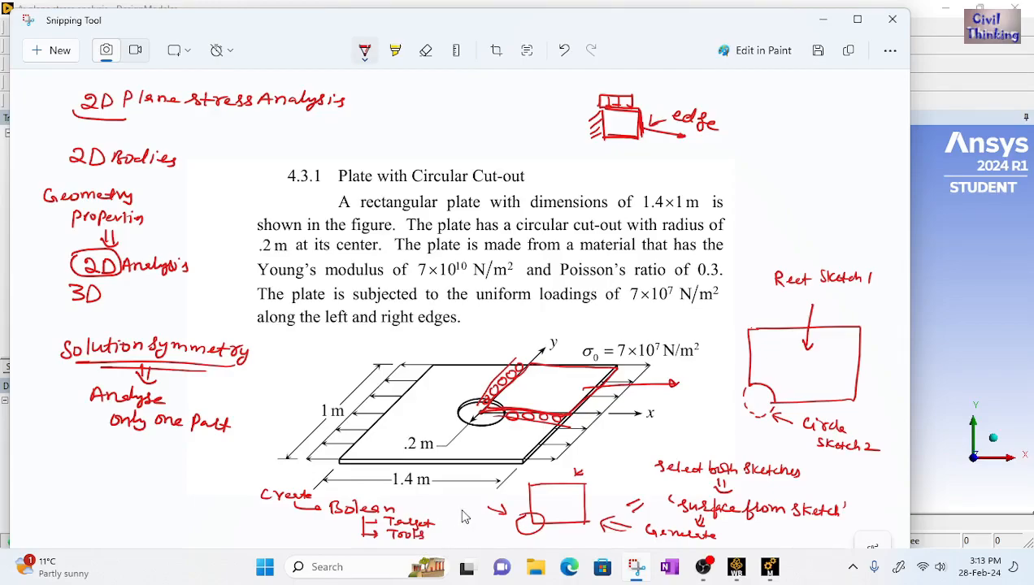
mouse_move(437, 518)
mouse_down()
mouse_move(525, 486)
mouse_move(556, 500)
mouse_up()
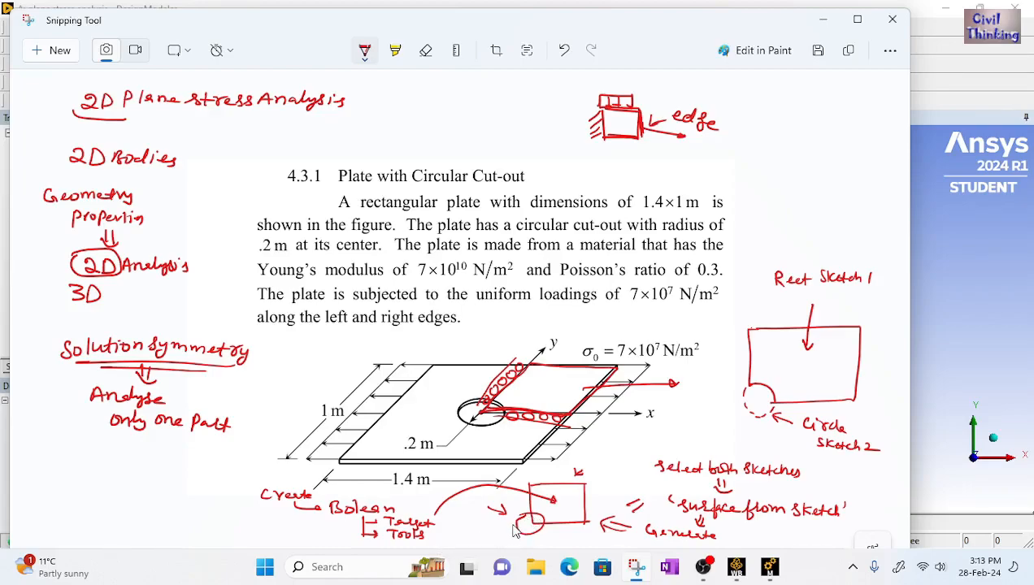
drag(433, 537, 508, 534)
mouse_move(722, 327)
mouse_down()
mouse_move(736, 340)
mouse_move(717, 322)
mouse_move(785, 319)
mouse_up()
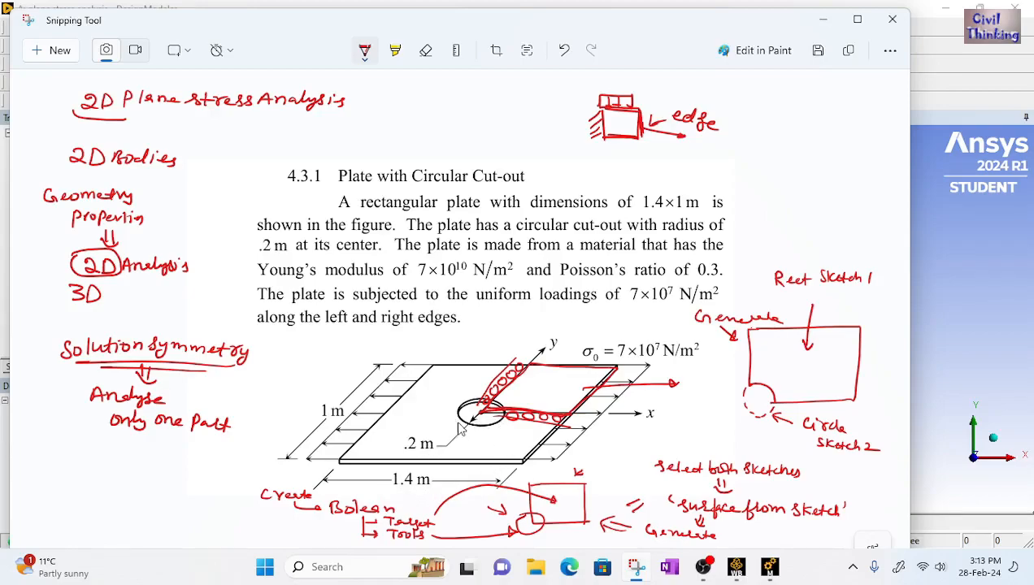
Circle the plate's 1.4 m length and mark the quarter plate's width as 0.7 with dimension arrows
mouse_move(399, 469)
mouse_down()
mouse_move(415, 490)
mouse_move(433, 472)
mouse_up()
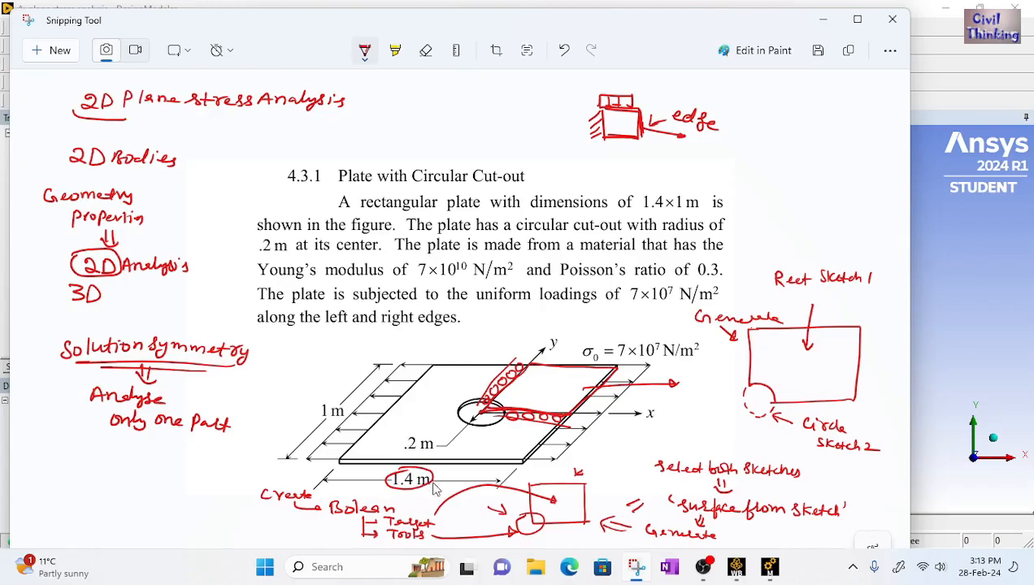
mouse_move(824, 311)
mouse_down()
mouse_move(822, 320)
mouse_move(842, 310)
mouse_move(839, 321)
mouse_up()
click(831, 318)
drag(836, 316, 866, 315)
drag(793, 319, 749, 317)
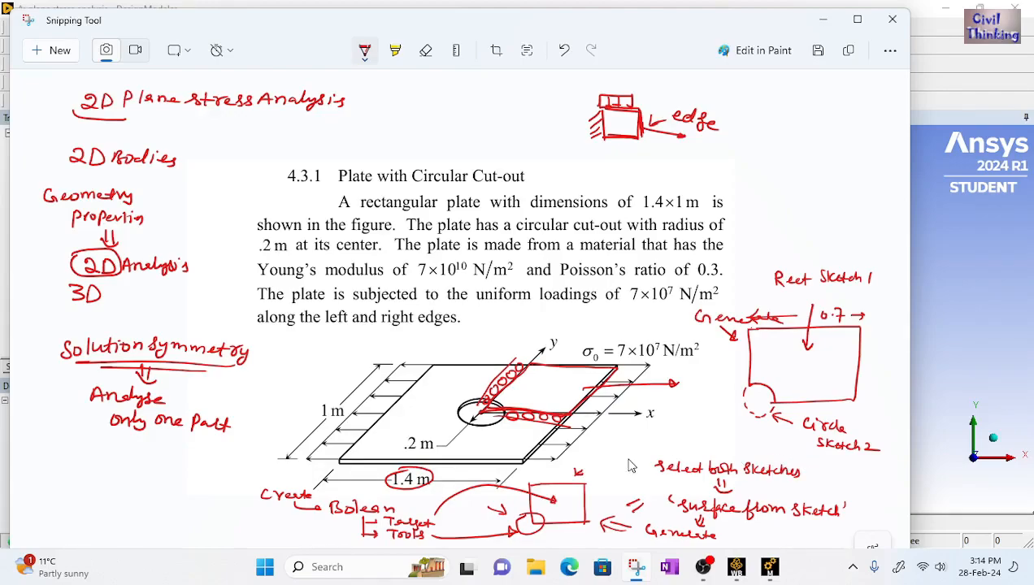
Circle the plate's 1 m width and mark the quarter plate's height as 0.5 m with dimension arrows
mouse_move(344, 420)
mouse_down()
mouse_move(329, 402)
mouse_move(336, 409)
mouse_move(322, 426)
mouse_up()
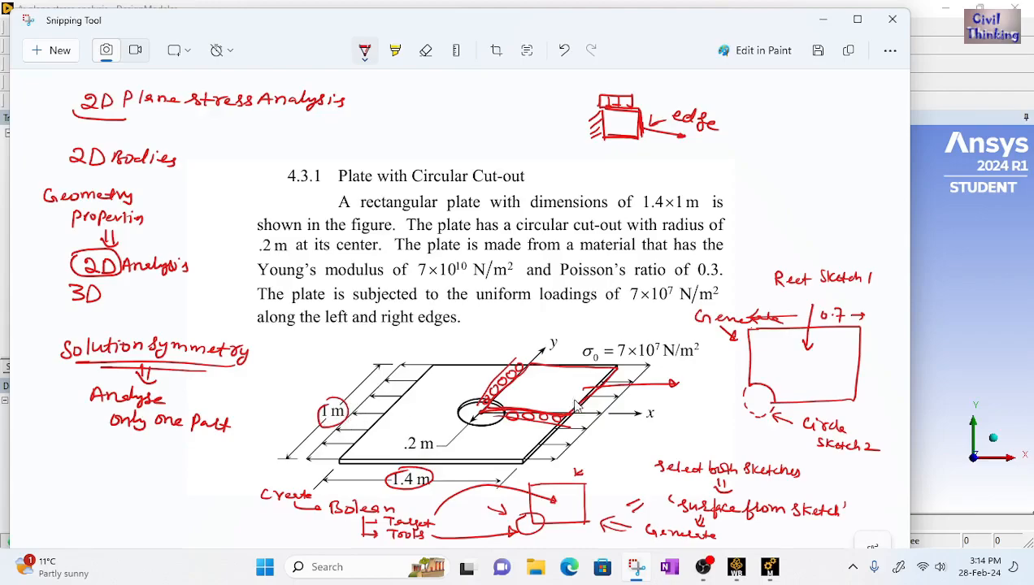
mouse_move(866, 362)
mouse_down()
mouse_move(869, 371)
mouse_move(868, 362)
mouse_move(899, 370)
mouse_move(875, 334)
mouse_move(881, 341)
mouse_up()
click(872, 370)
drag(873, 381, 872, 399)
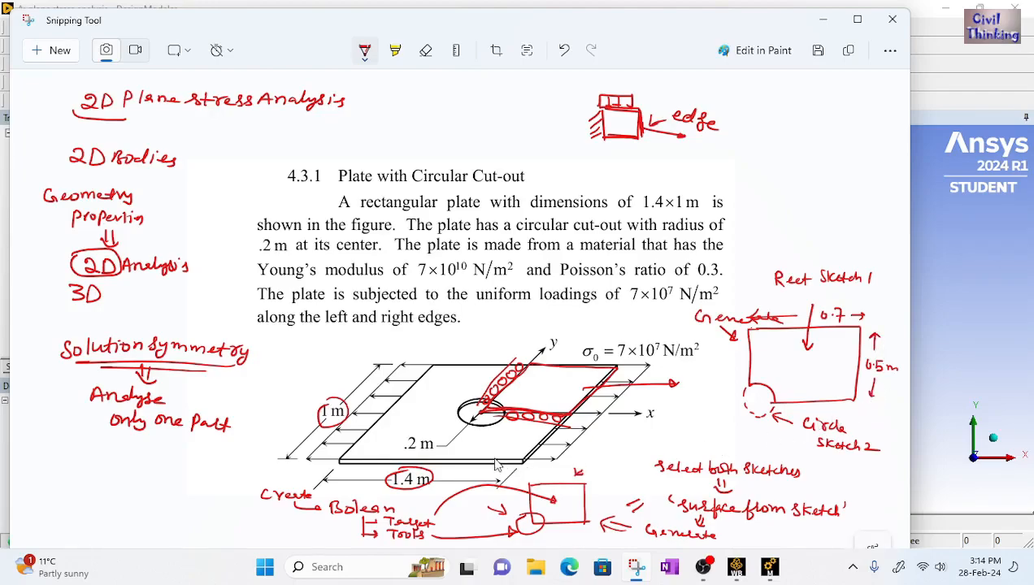
Write a leading 0 on the cut-out's .2 m radius, underline it, and trace an arrow along the figure's x axis
mouse_move(400, 439)
mouse_down()
mouse_move(393, 446)
mouse_move(400, 439)
mouse_up()
drag(873, 387, 875, 372)
drag(601, 414, 654, 414)
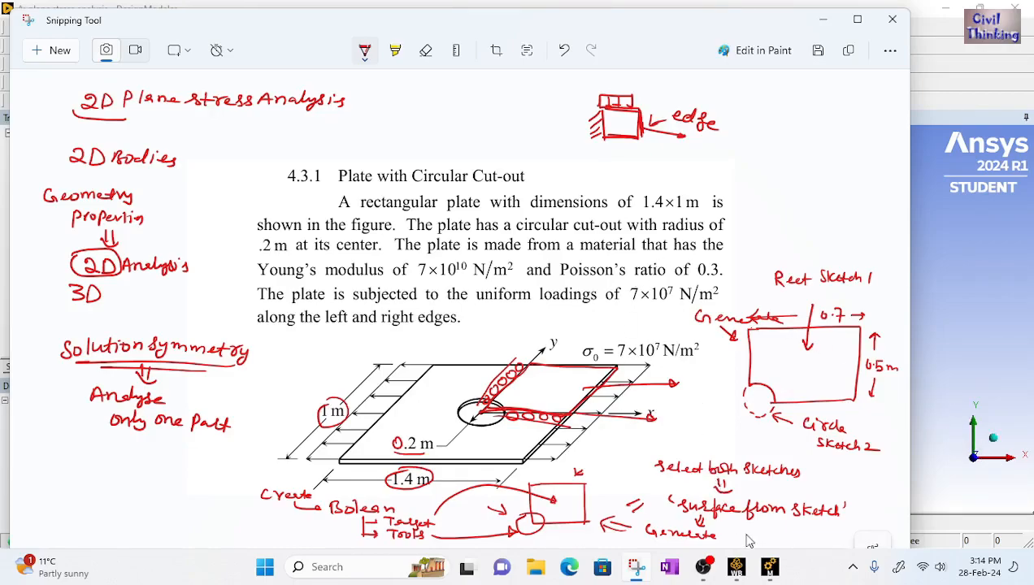
Switch back to DesignModeler, create a new sketch on the XYPlane and select it
click(769, 566)
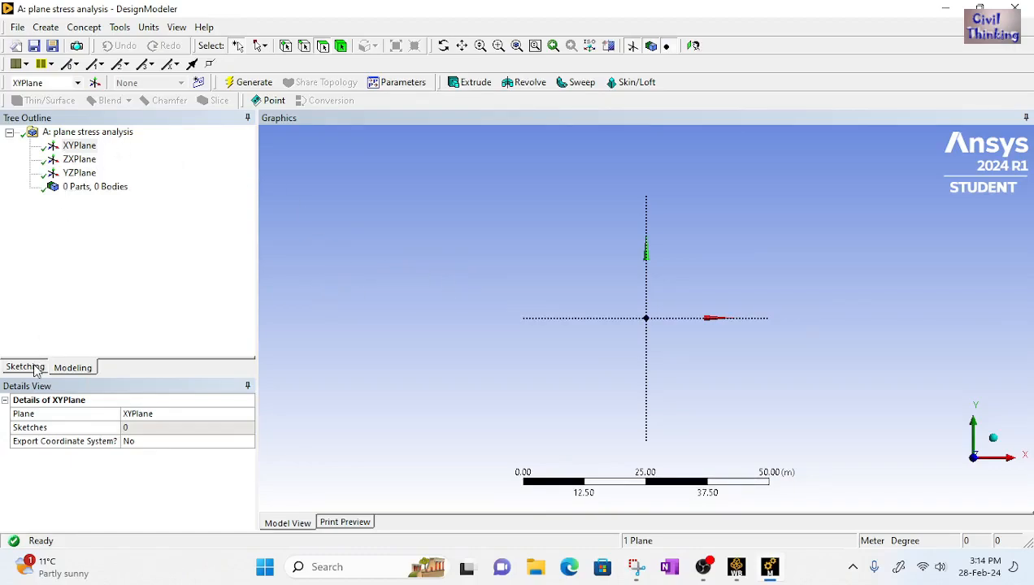
click(198, 83)
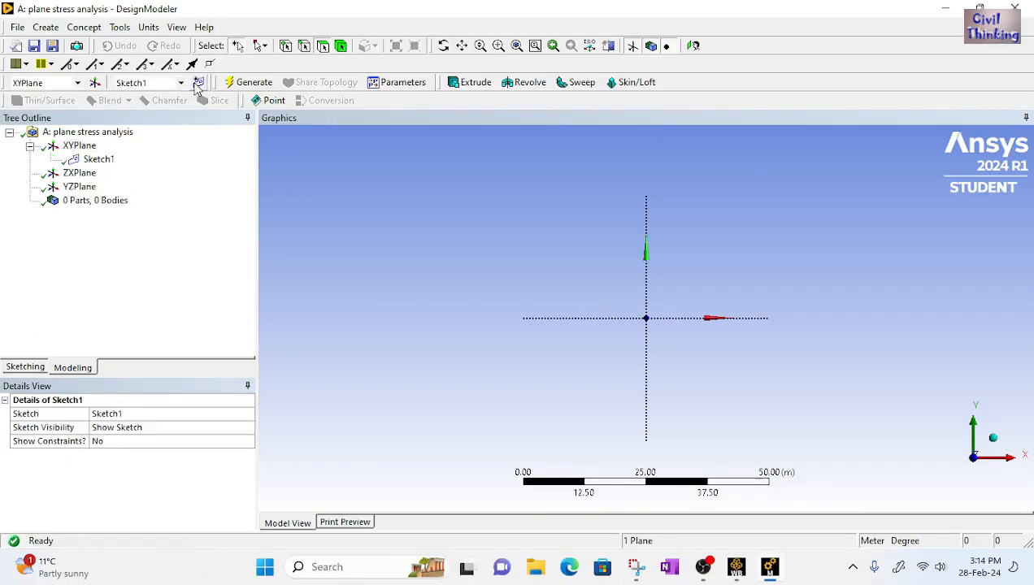
click(98, 159)
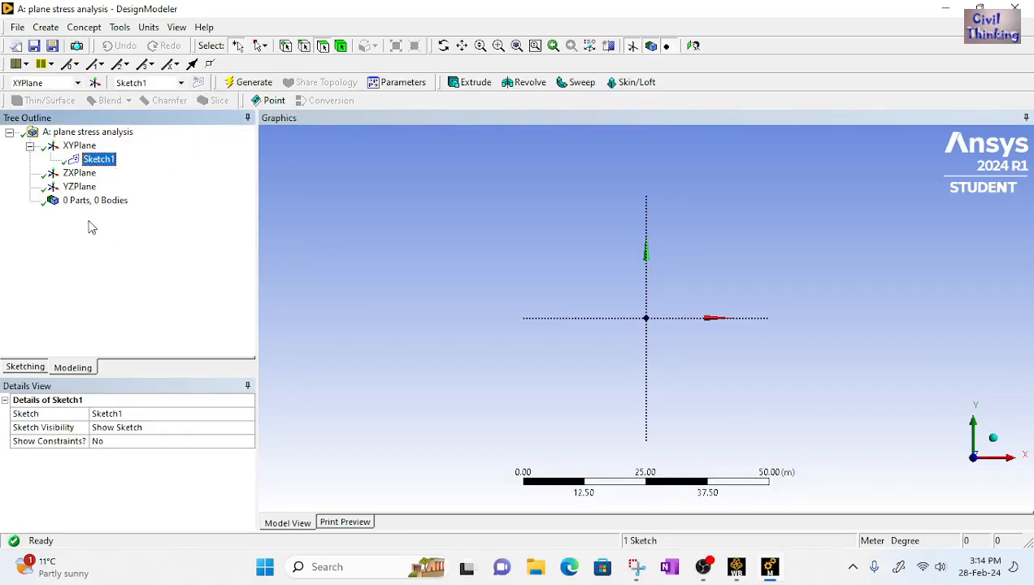
Sketch a rectangle about 24 m wide and 18.5 m high from the origin into the positive X and Y quadrant
click(31, 368)
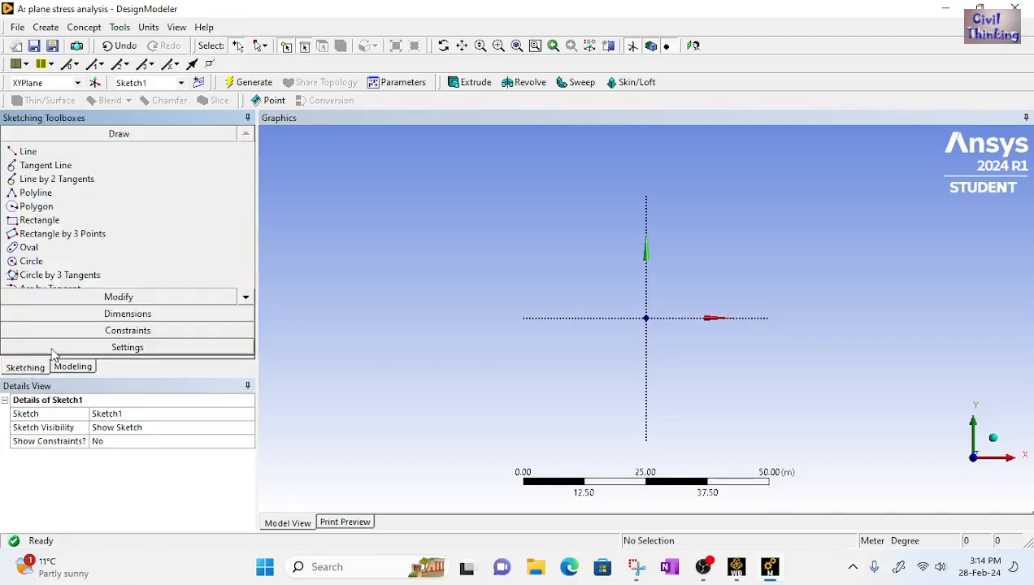
click(40, 224)
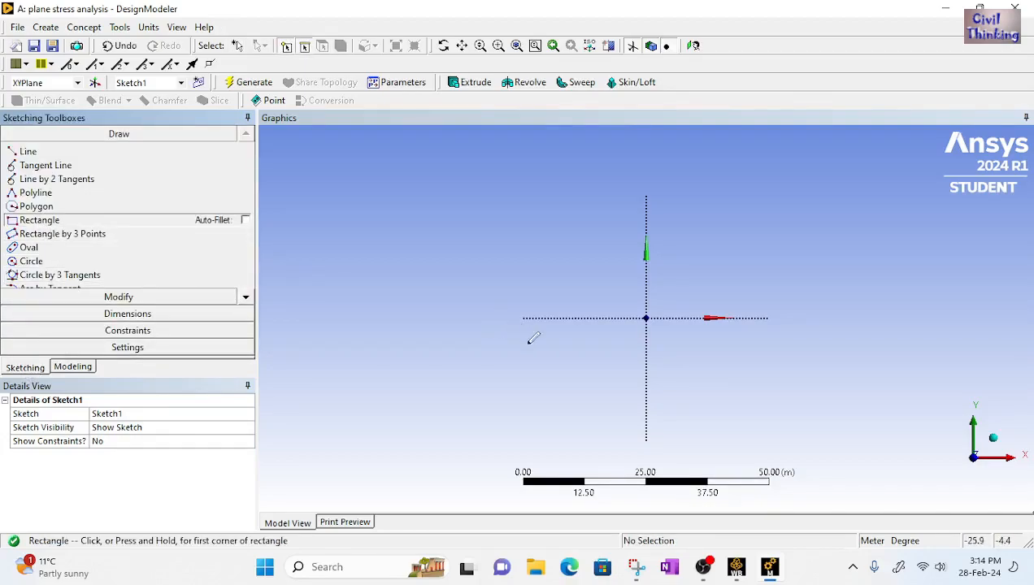
click(647, 318)
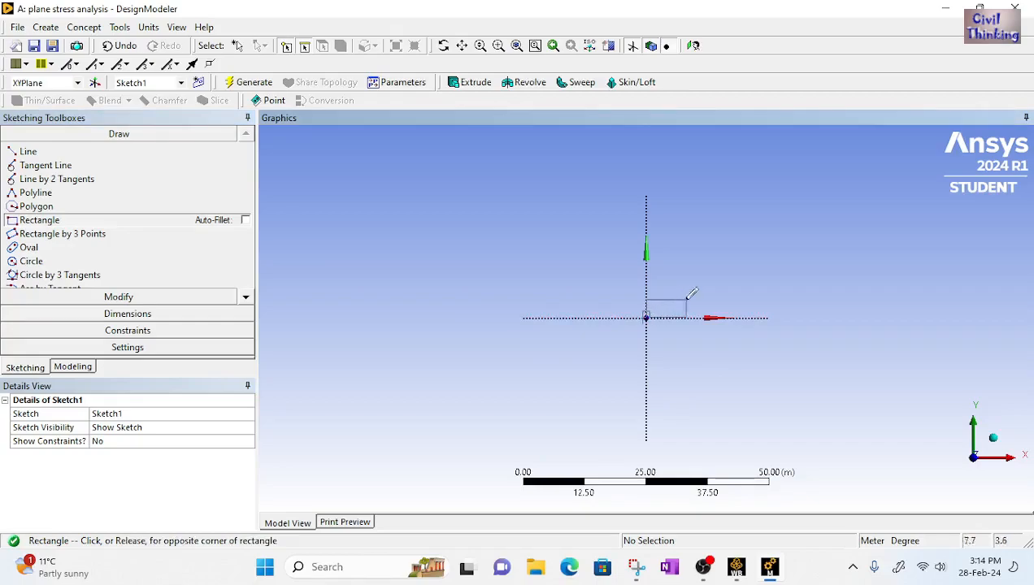
click(765, 226)
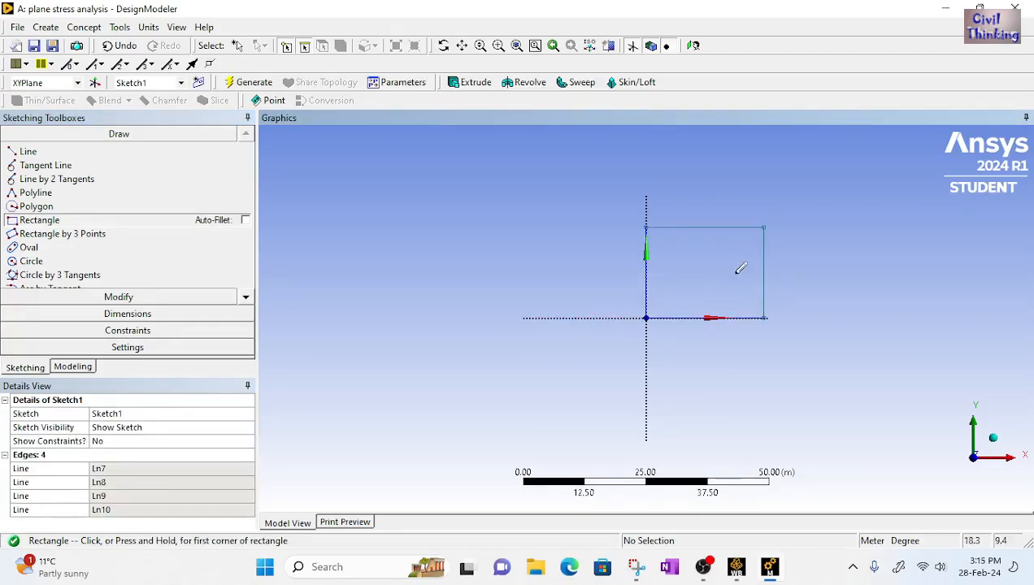
Dimension the rectangle's horizontal edge along the X axis and set its length to 0.7 m
click(120, 314)
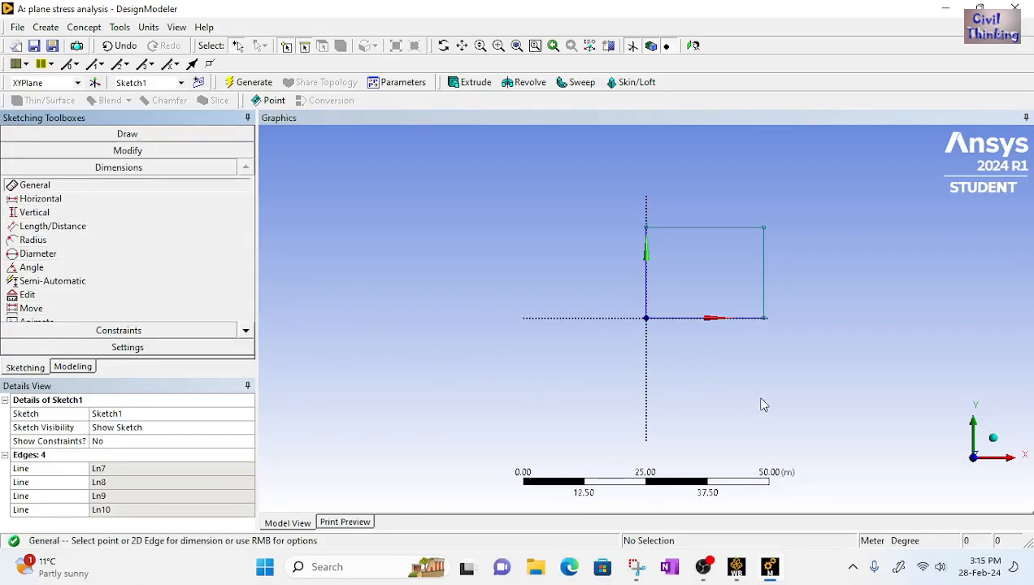
click(707, 328)
click(726, 357)
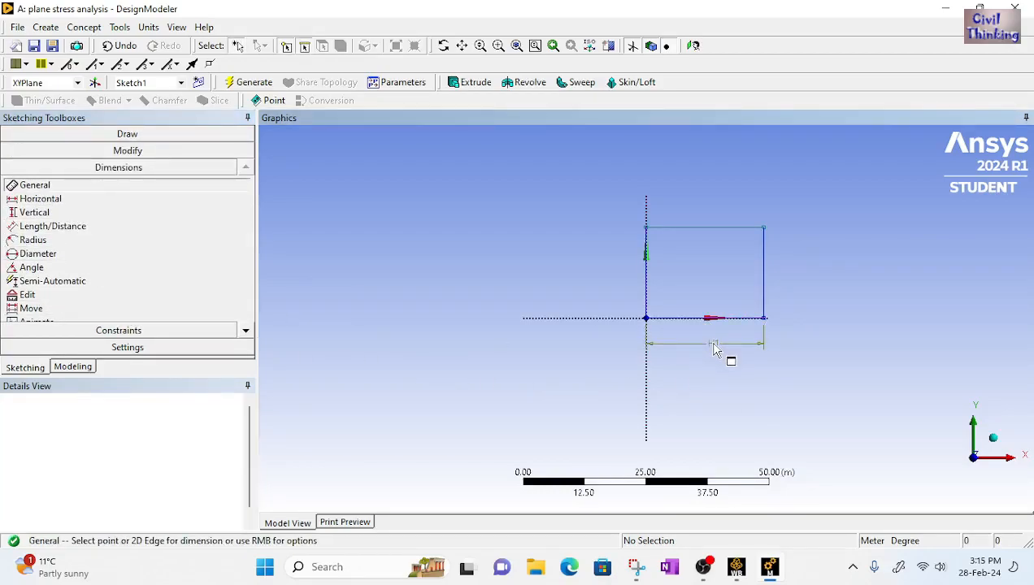
click(118, 469)
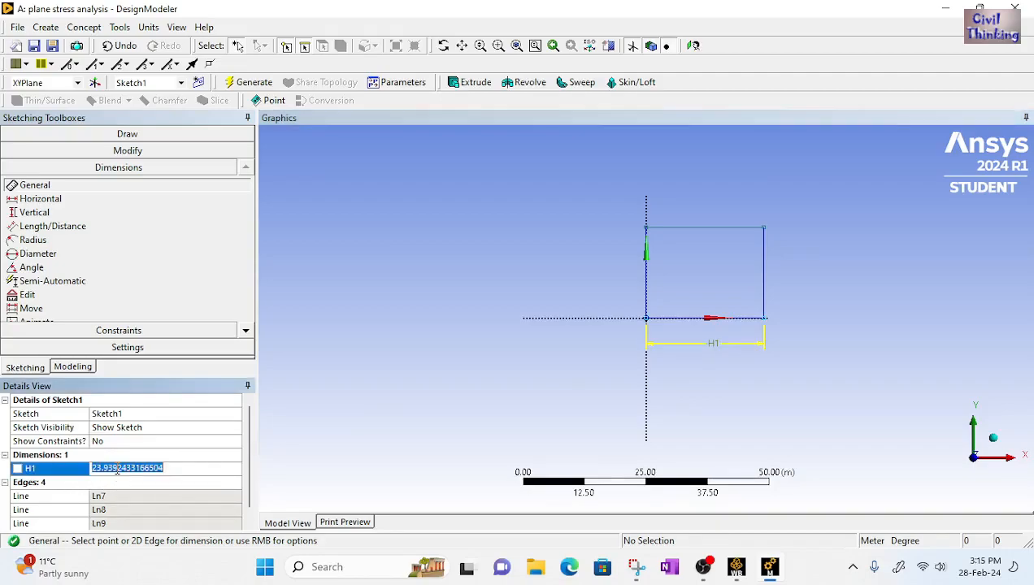
text(0)
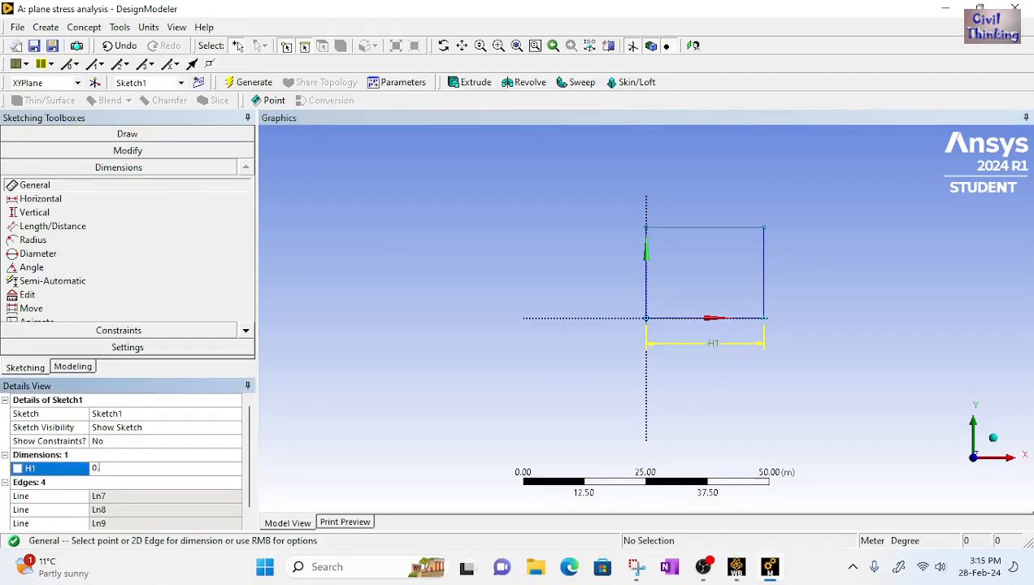
text(.7)
key(Return)
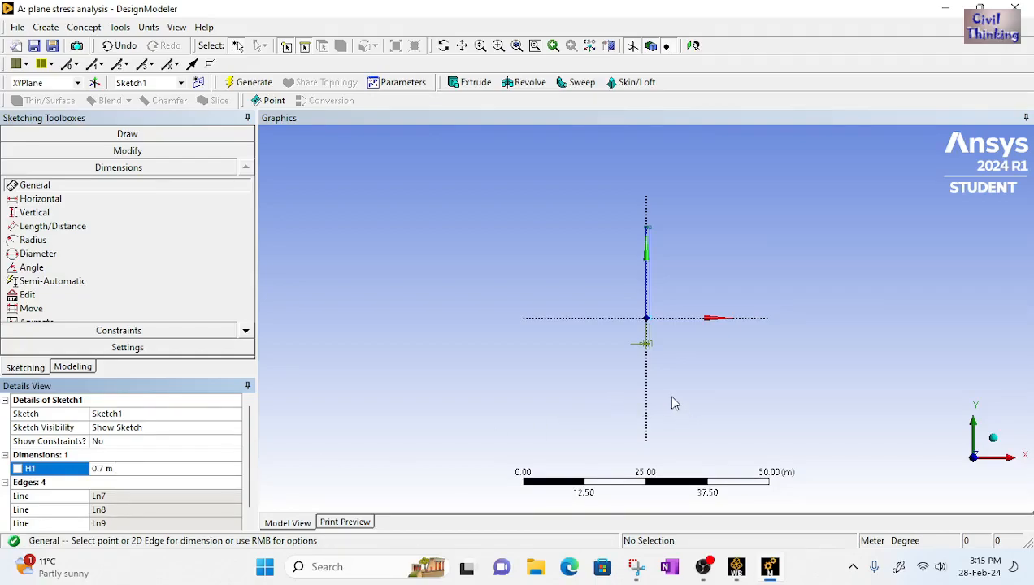
Dimension the rectangle's vertical edge along the Y axis and set its height to 0.5 m
scroll(672, 402, up, 5)
scroll(691, 341, up, 2)
mouse_move(718, 228)
middle_down()
mouse_move(723, 205)
mouse_move(725, 316)
middle_up()
click(693, 45)
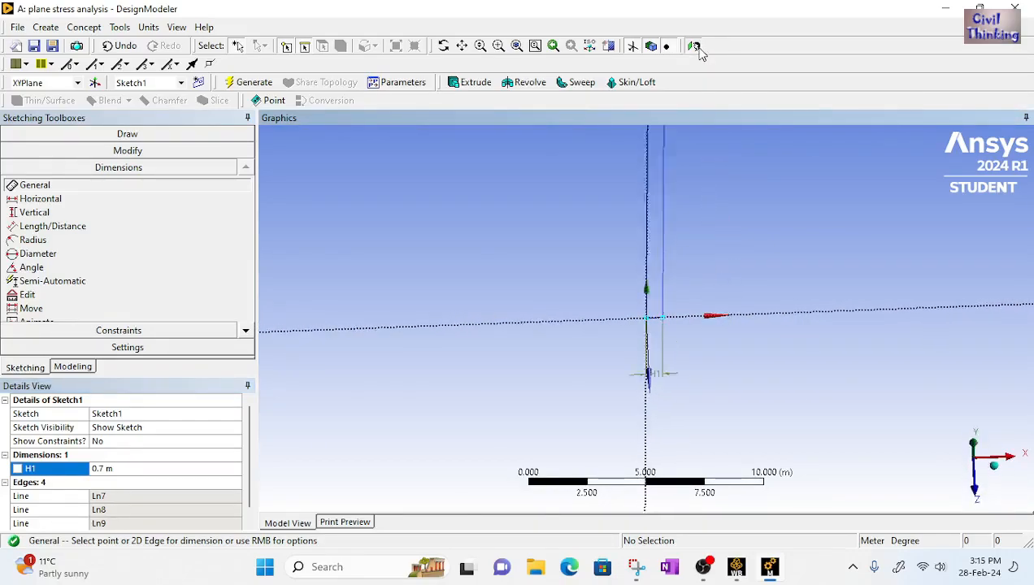
click(641, 291)
click(622, 294)
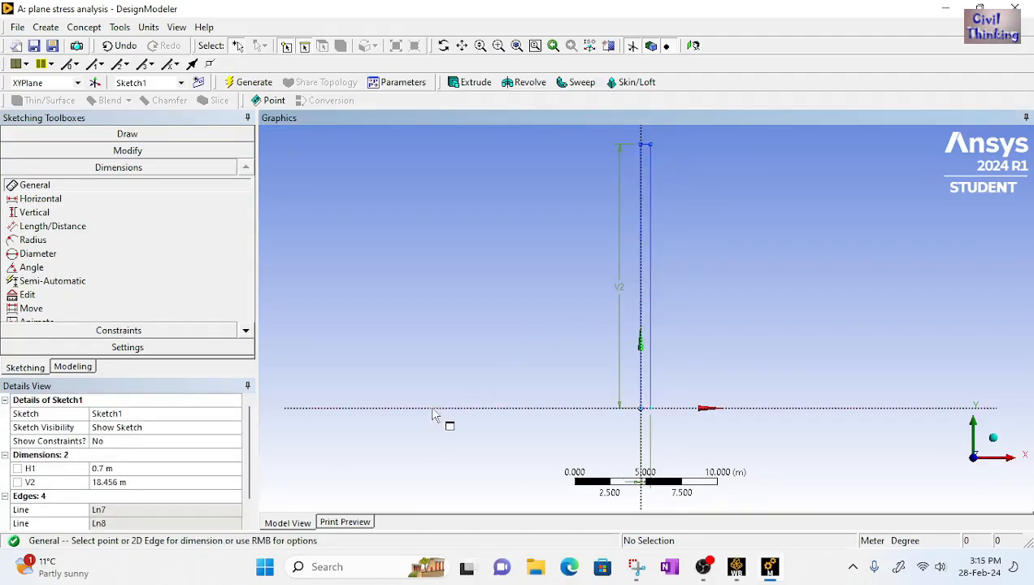
click(120, 482)
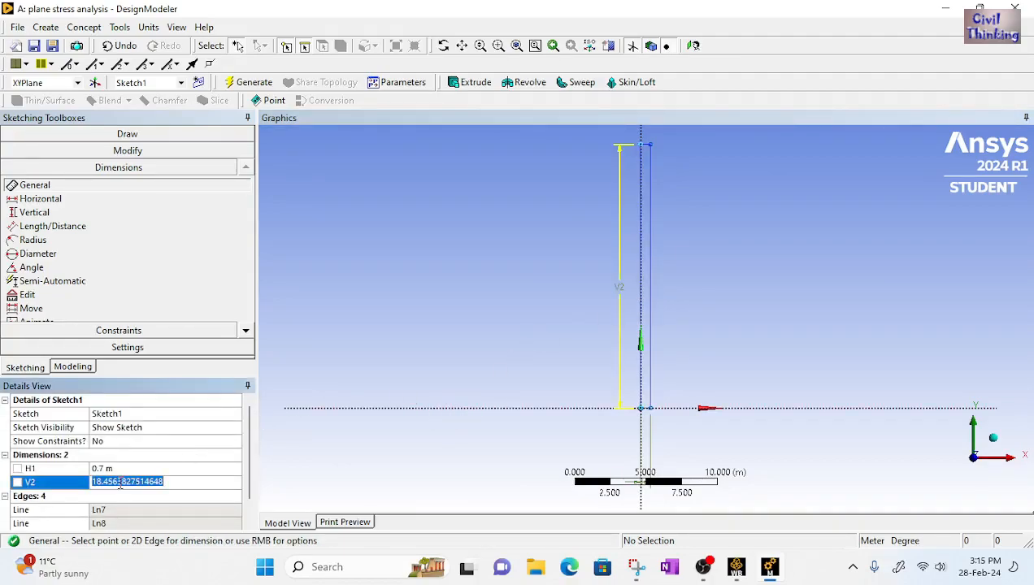
text(0.5)
key(Return)
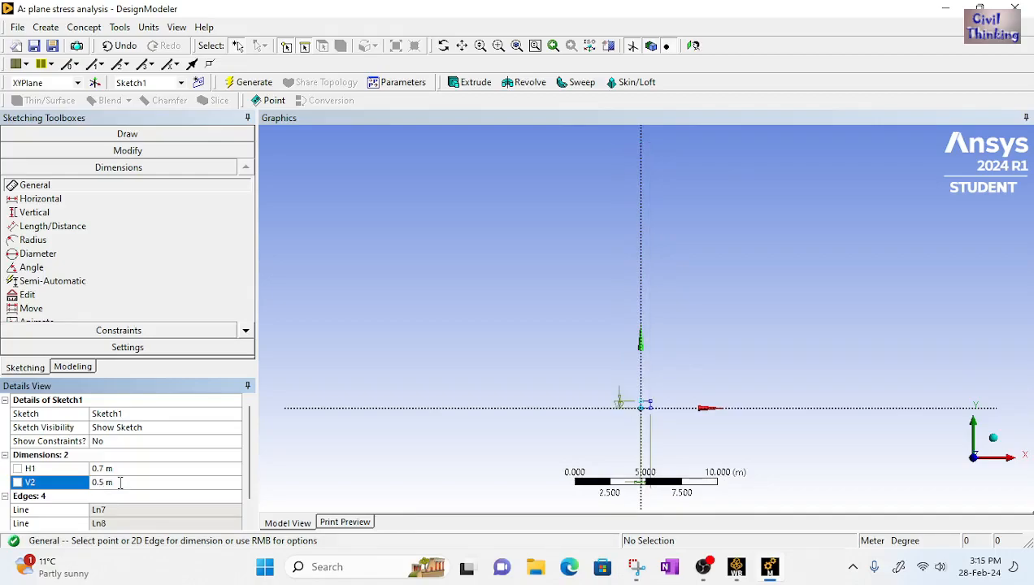
Examine the resized rectangle and highlight its horizontal and vertical dimensions in turn to check them
scroll(670, 357, up, 5)
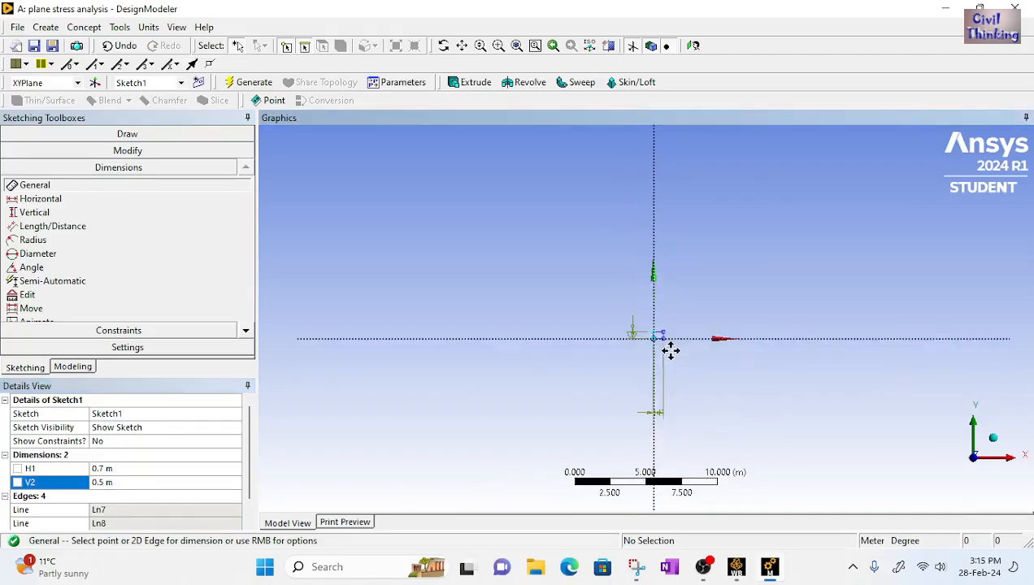
scroll(700, 344, up, 5)
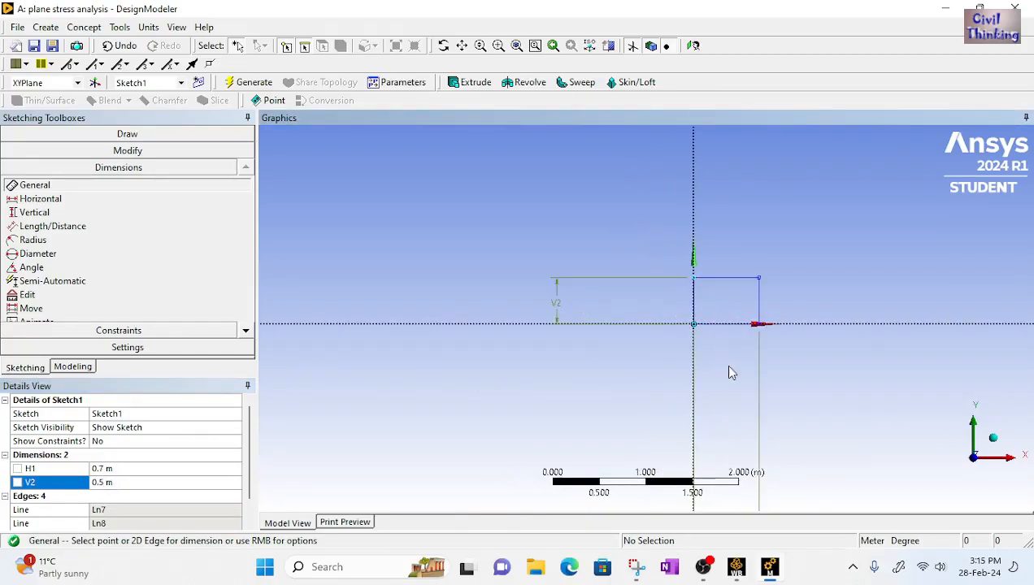
mouse_move(756, 299)
ctrl+middle_down()
mouse_move(698, 316)
mouse_move(656, 300)
mouse_move(665, 305)
ctrl+middle_up()
scroll(664, 303, up, 2)
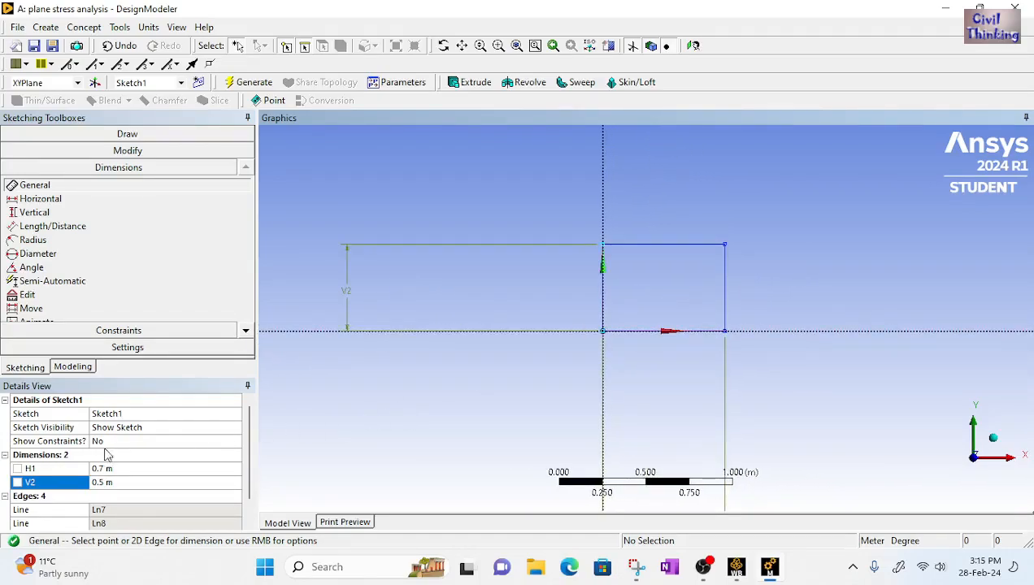
click(60, 470)
scroll(646, 419, down, 5)
scroll(655, 431, down, 5)
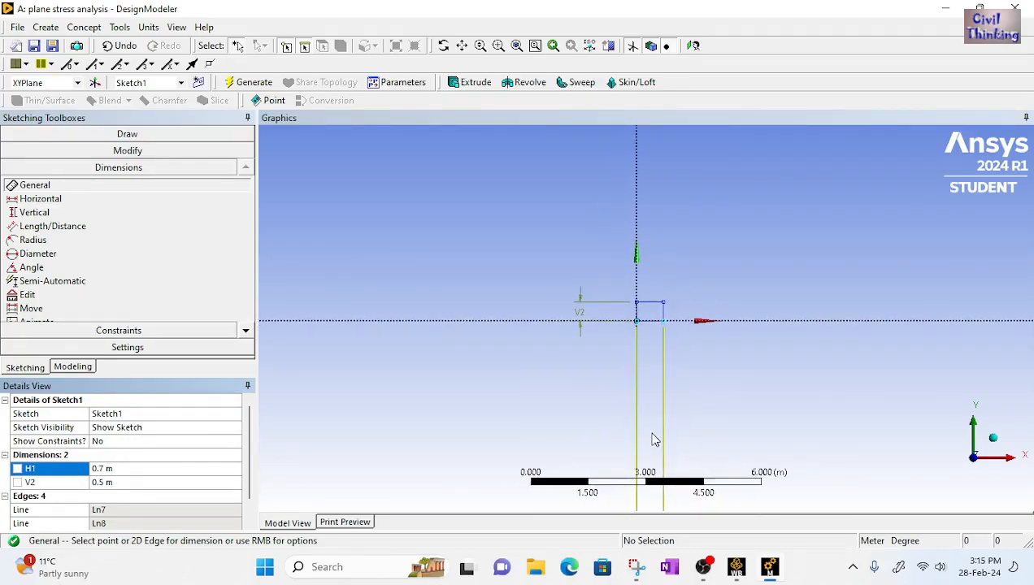
scroll(646, 431, up, 8)
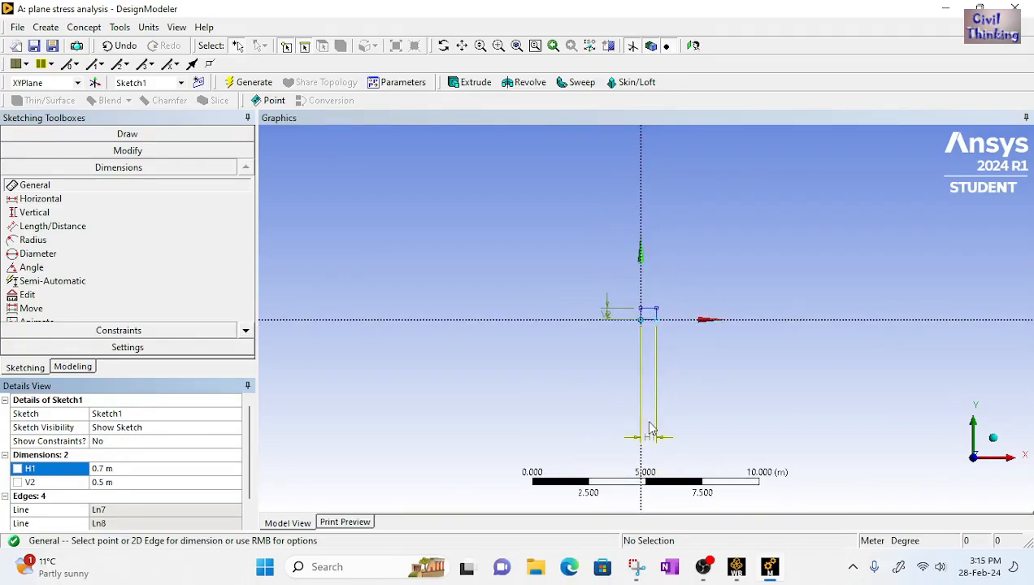
scroll(640, 400, up, 2)
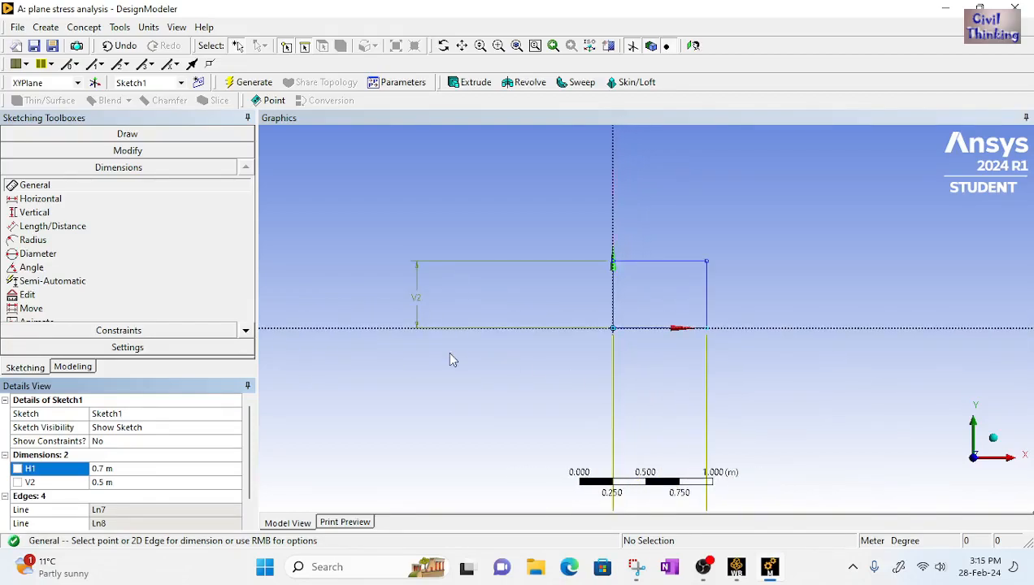
click(68, 484)
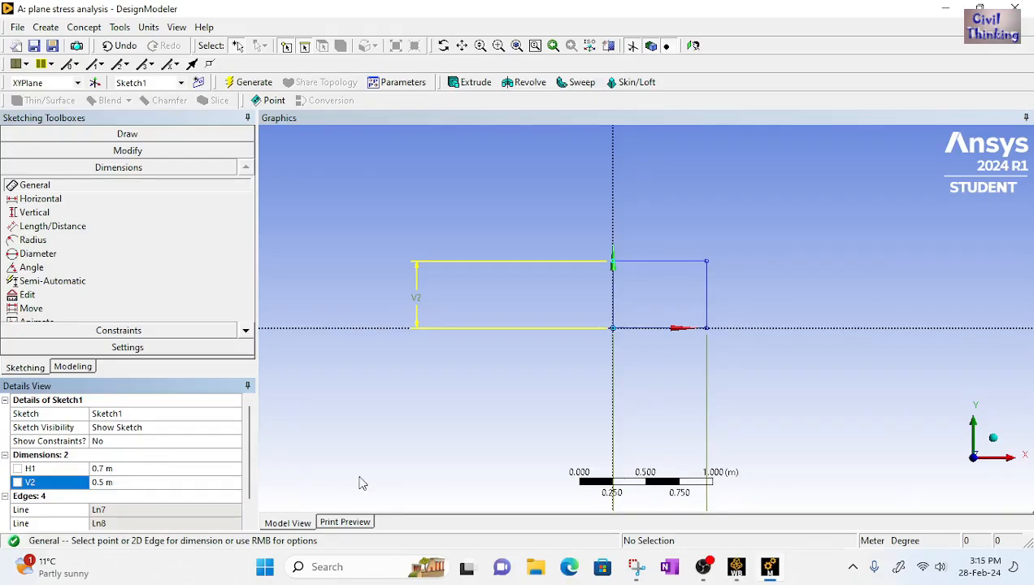
scroll(732, 301, up, 2)
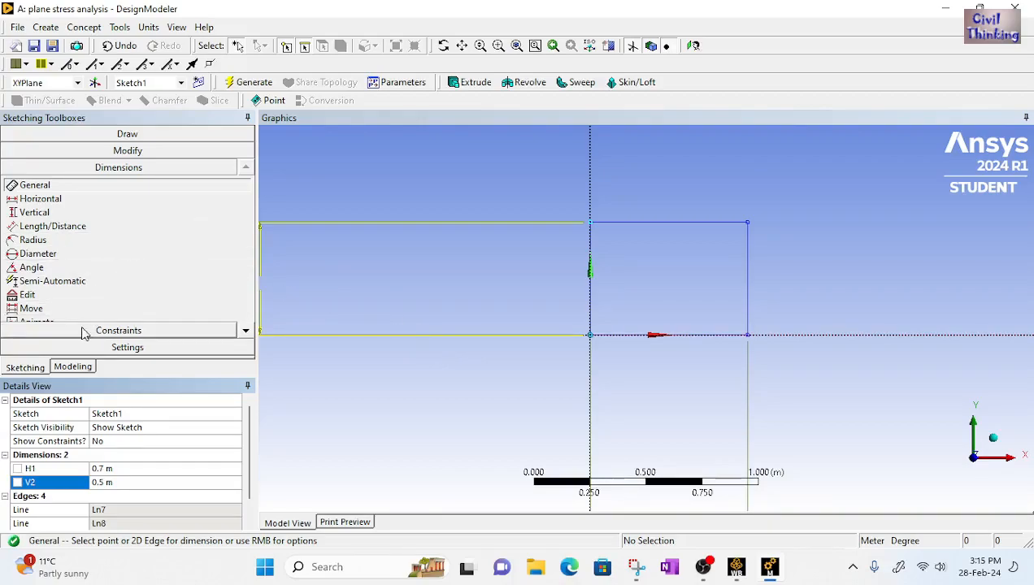
Create a second sketch on the XYPlane, compare it with the rectangle's sketch, and make the new one active
click(199, 82)
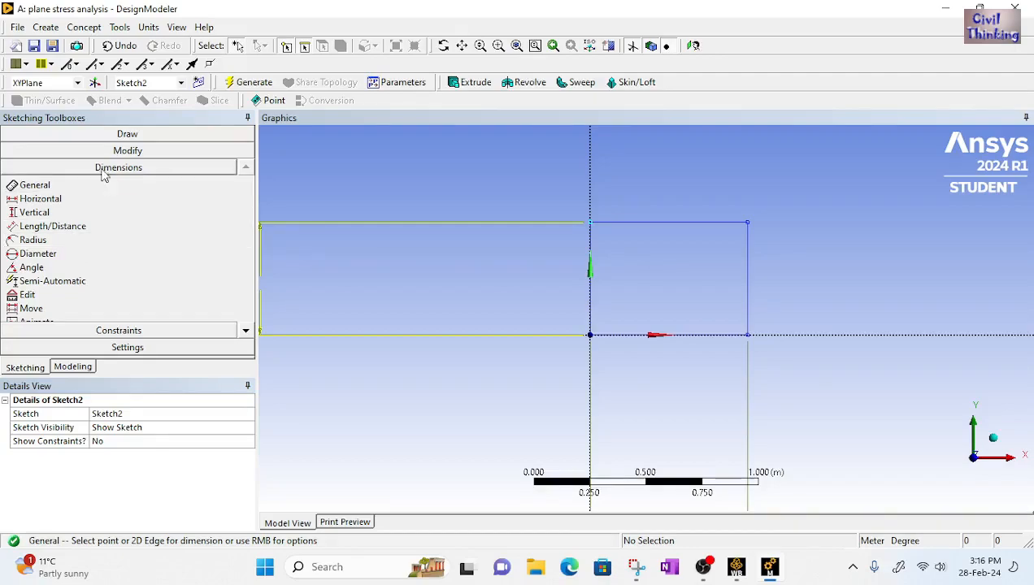
click(122, 133)
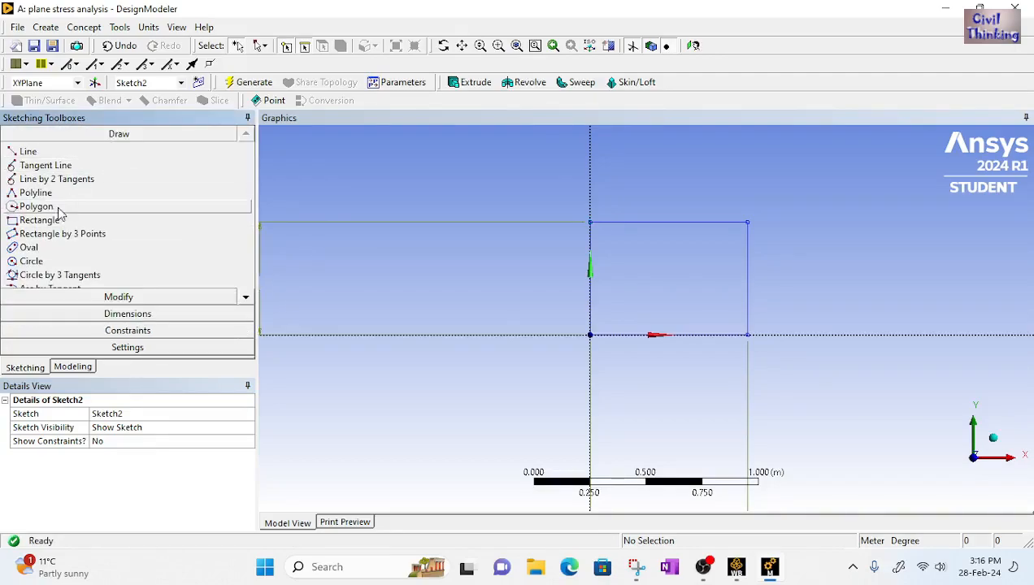
click(72, 367)
click(98, 172)
click(101, 160)
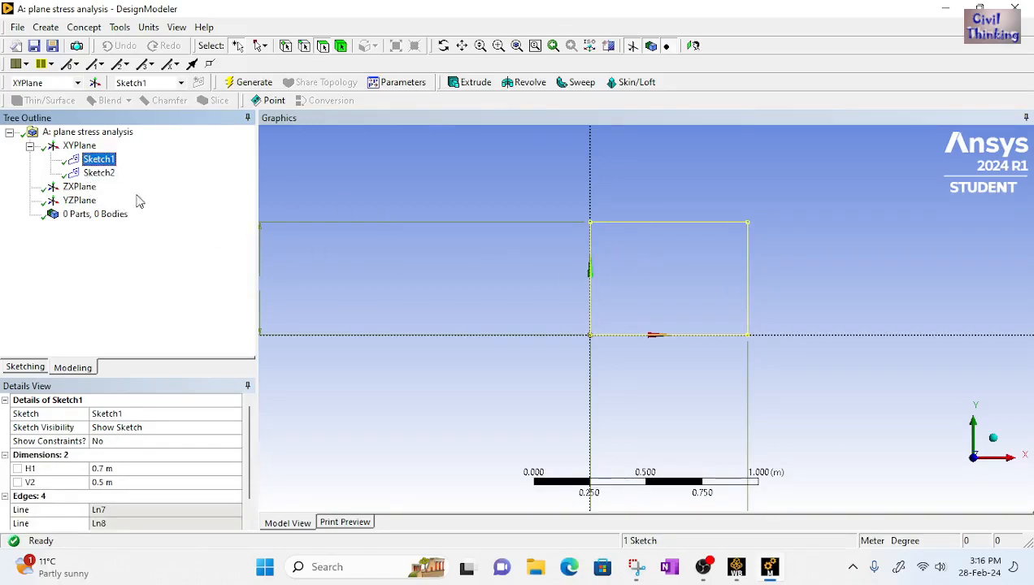
click(93, 173)
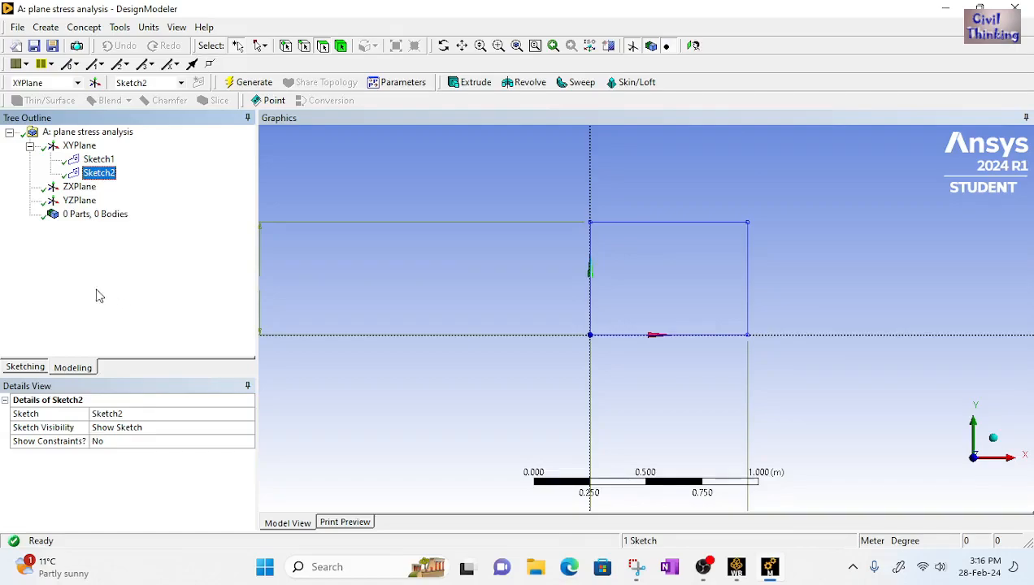
Sketch a circle of about 0.17 m radius centred on the origin, at the rectangle's corner
click(25, 368)
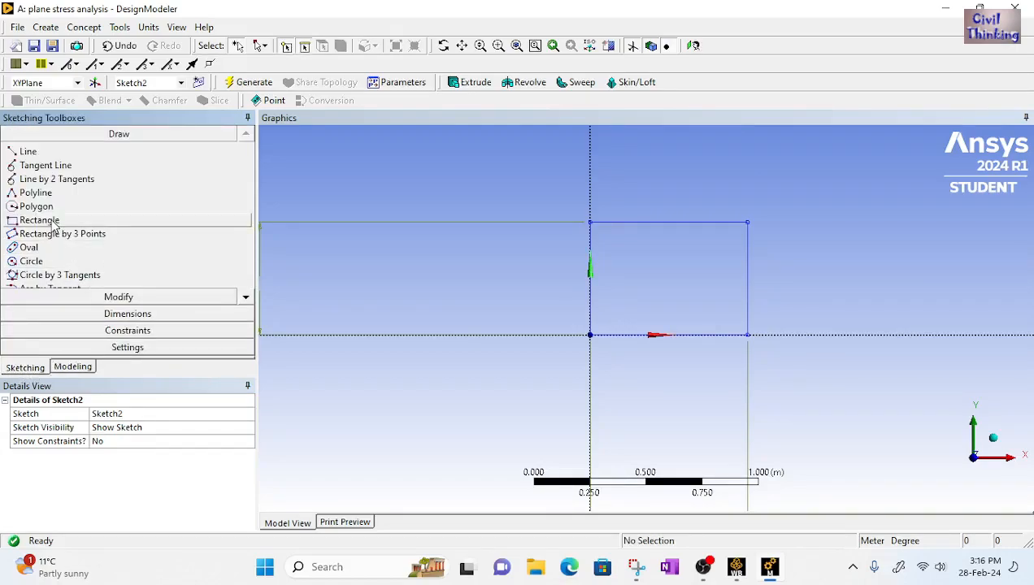
click(42, 261)
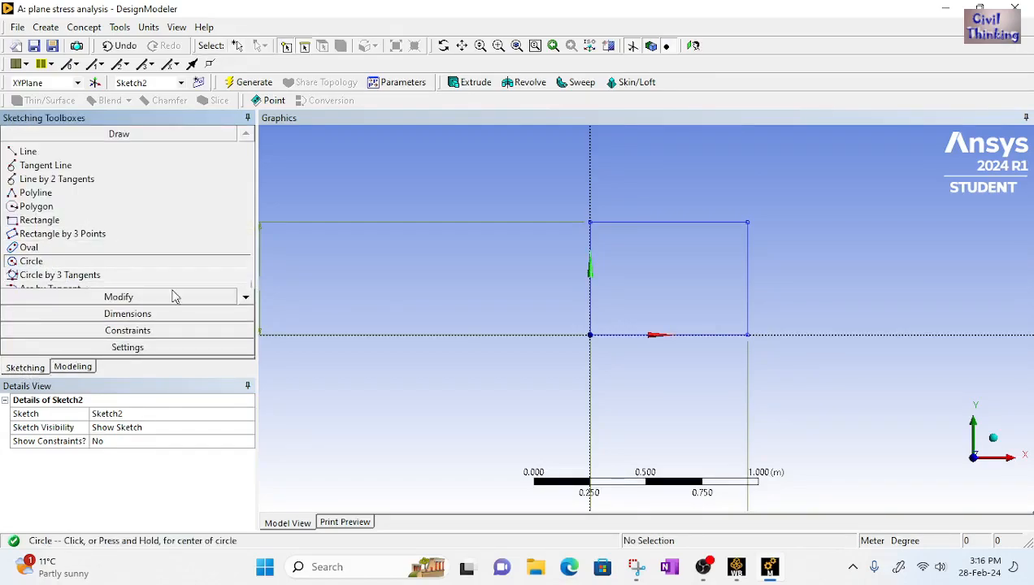
click(590, 334)
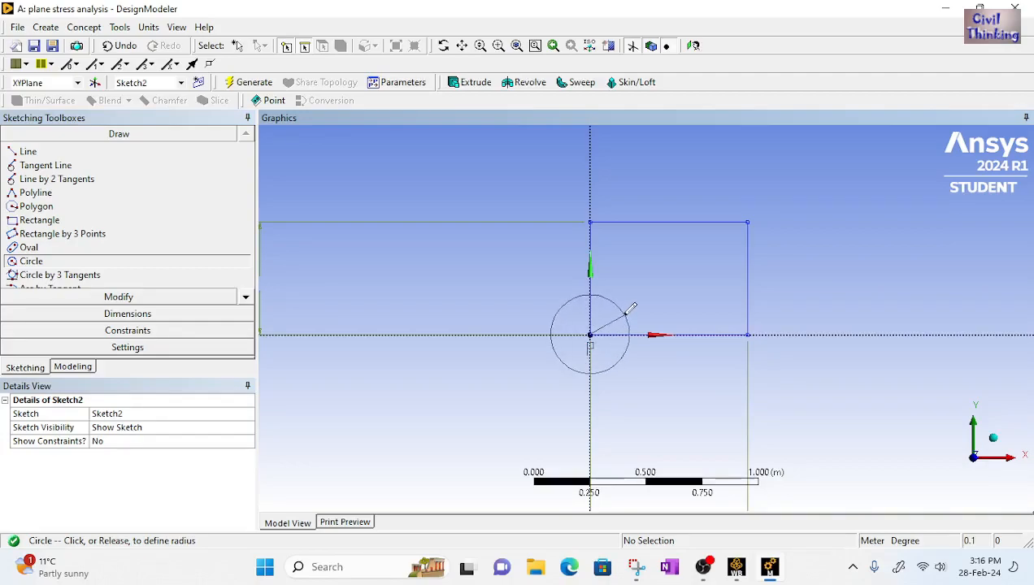
click(626, 312)
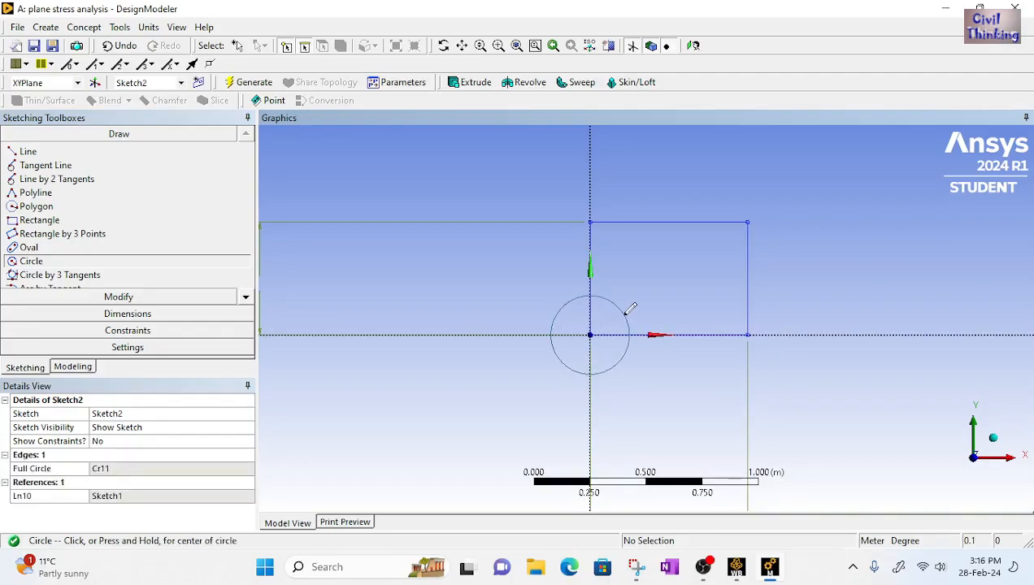
Add a radius dimension to the circle, set it to 0.2 m, and return to the model tree
click(130, 316)
click(37, 240)
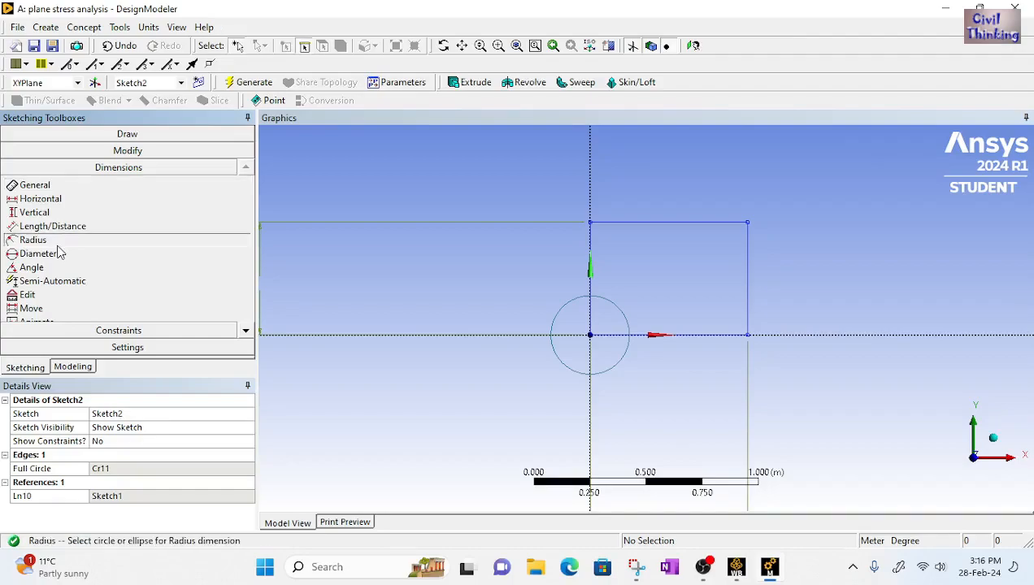
click(552, 332)
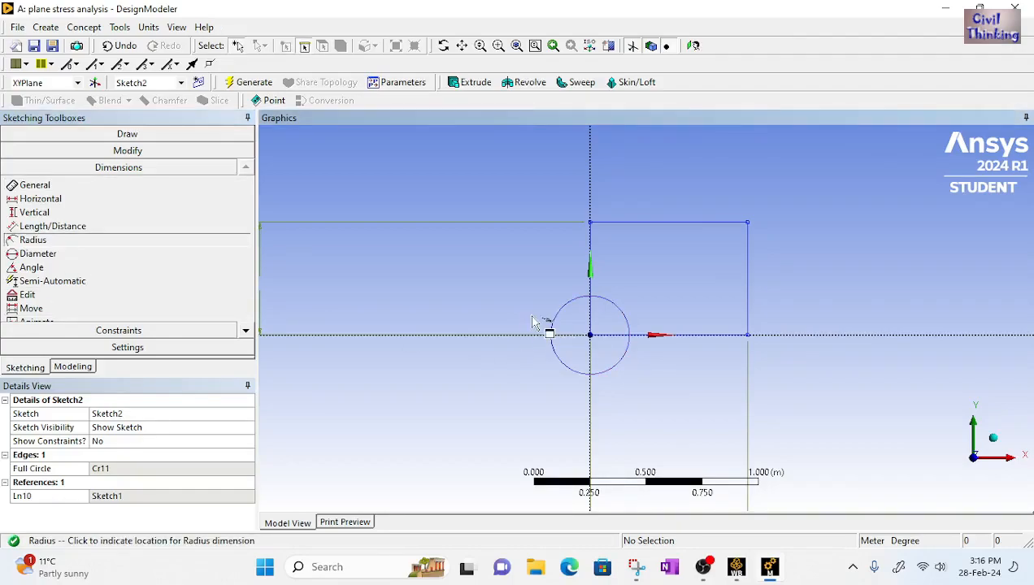
click(572, 291)
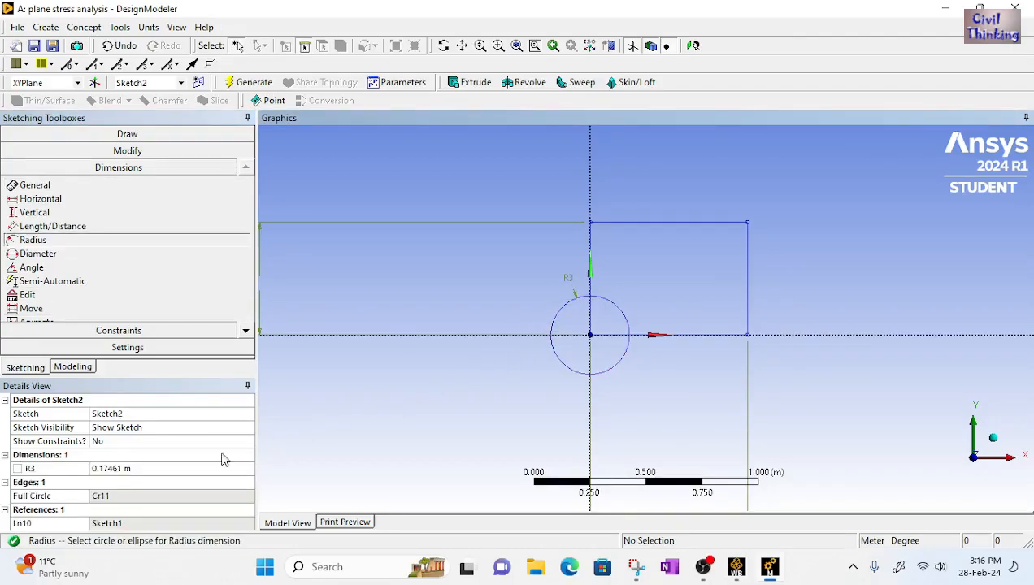
click(130, 469)
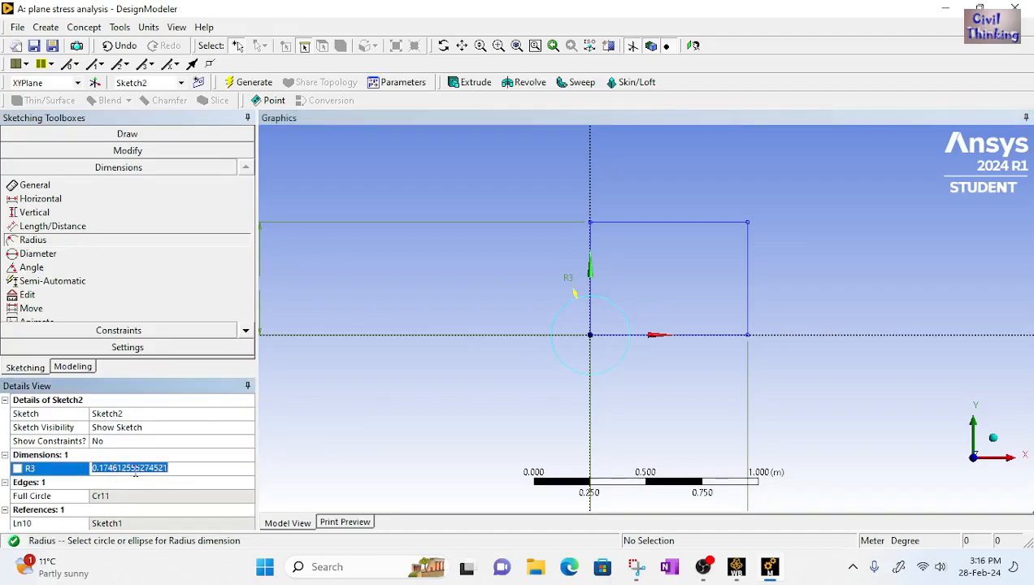
text(0.2)
key(Return)
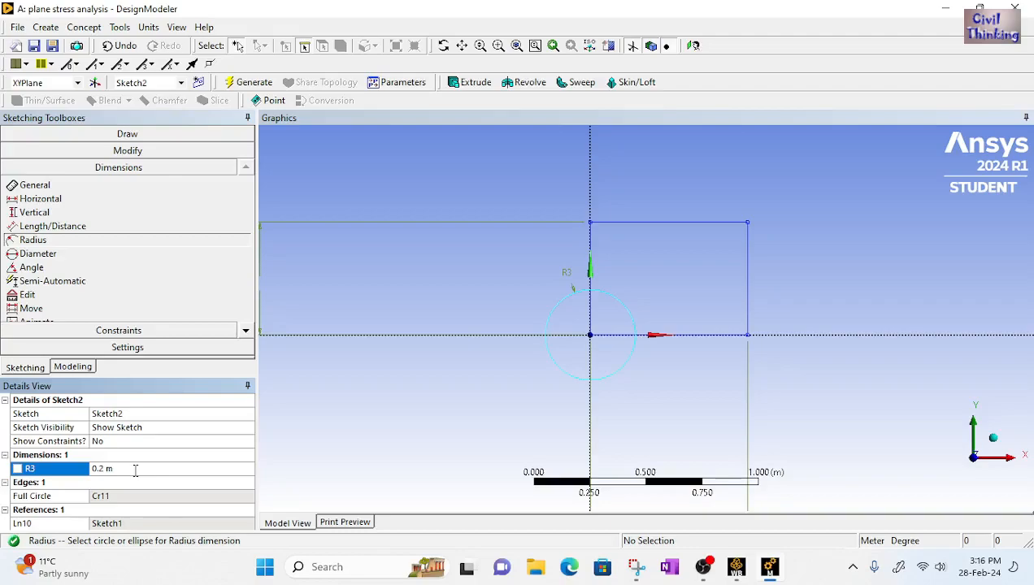
click(74, 368)
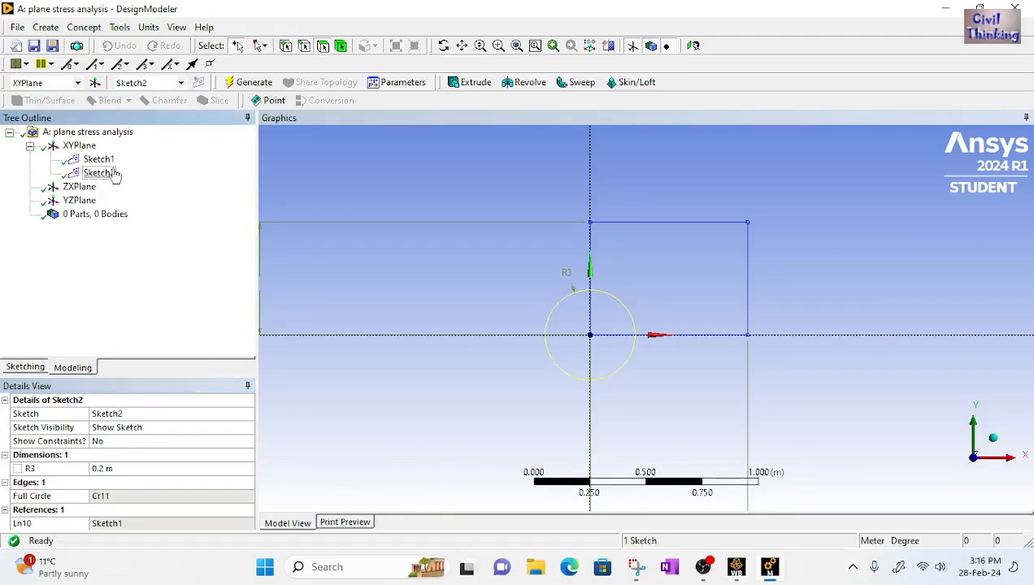
Generate surfaces from both Sketch1 and Sketch2 using Surfaces From Sketches with the Add Material operation
click(98, 162)
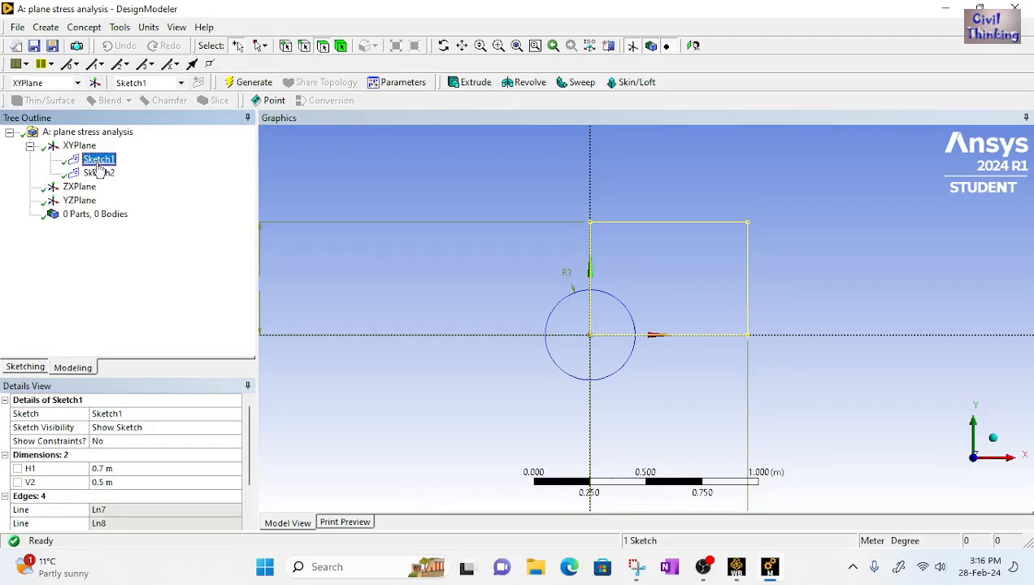
ctrl+click(99, 173)
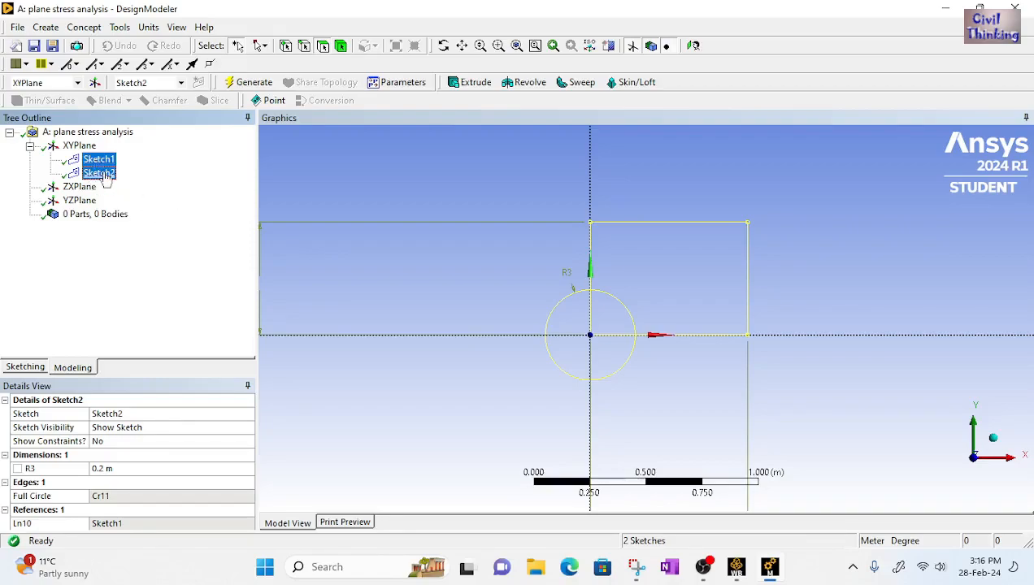
click(91, 28)
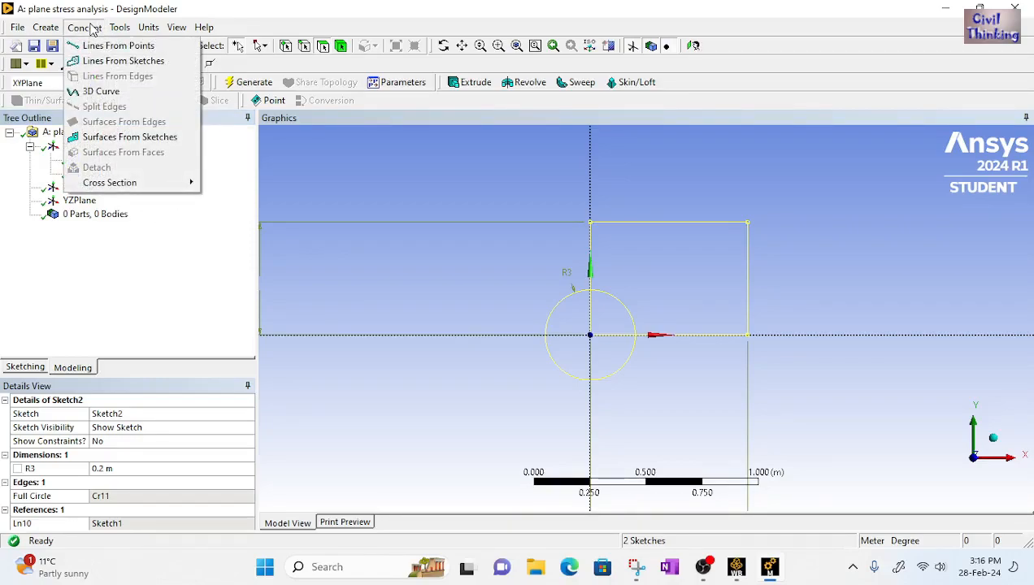
click(174, 144)
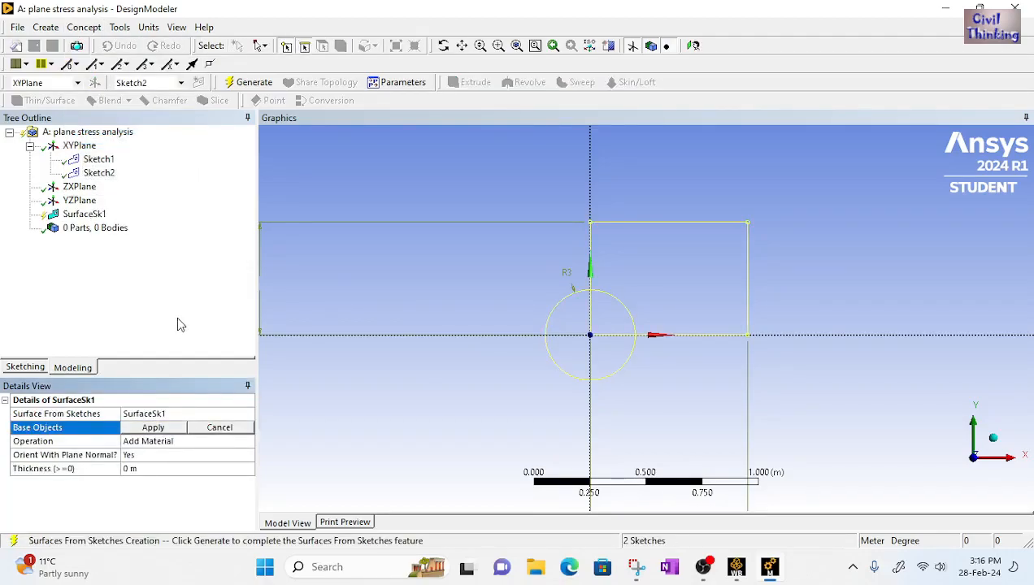
click(154, 429)
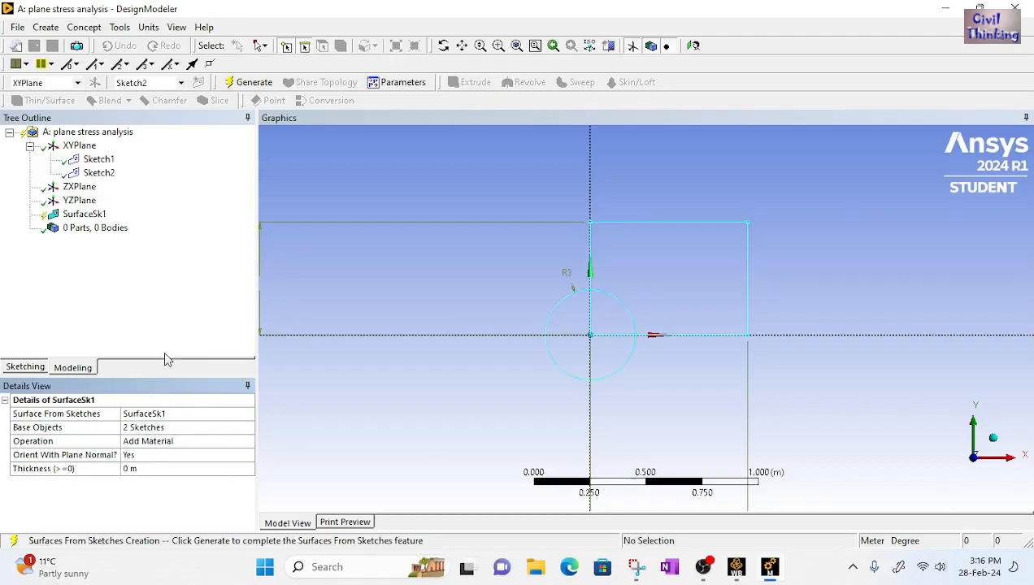
click(251, 83)
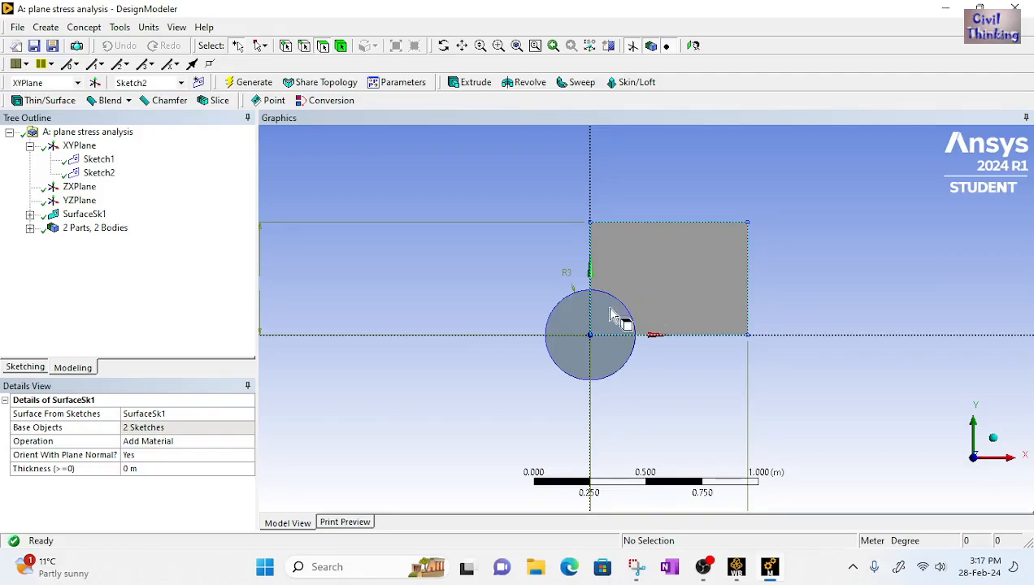
Start a Boolean feature on the generated surfaces and set its operation to Subtract
click(83, 215)
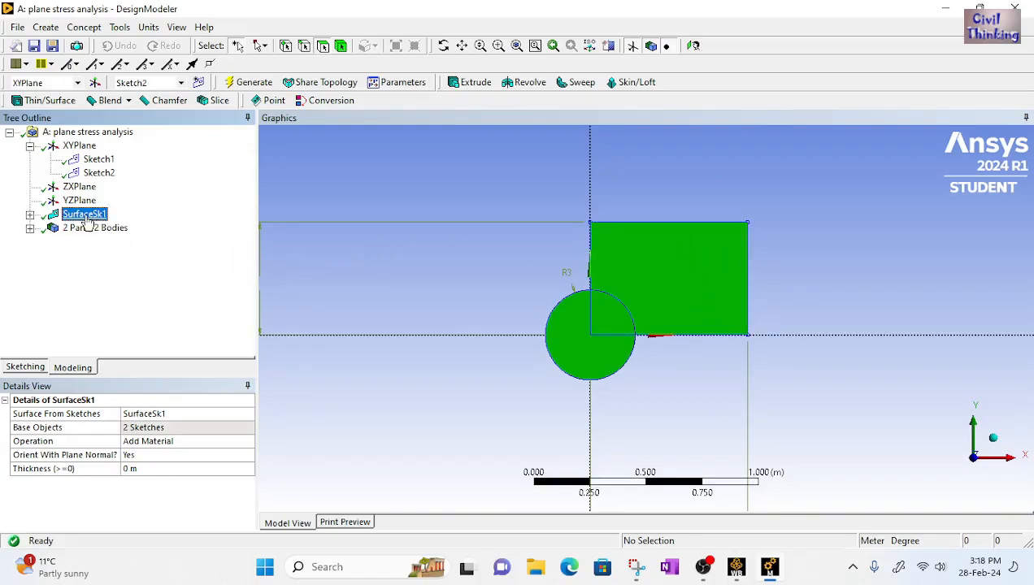
click(46, 27)
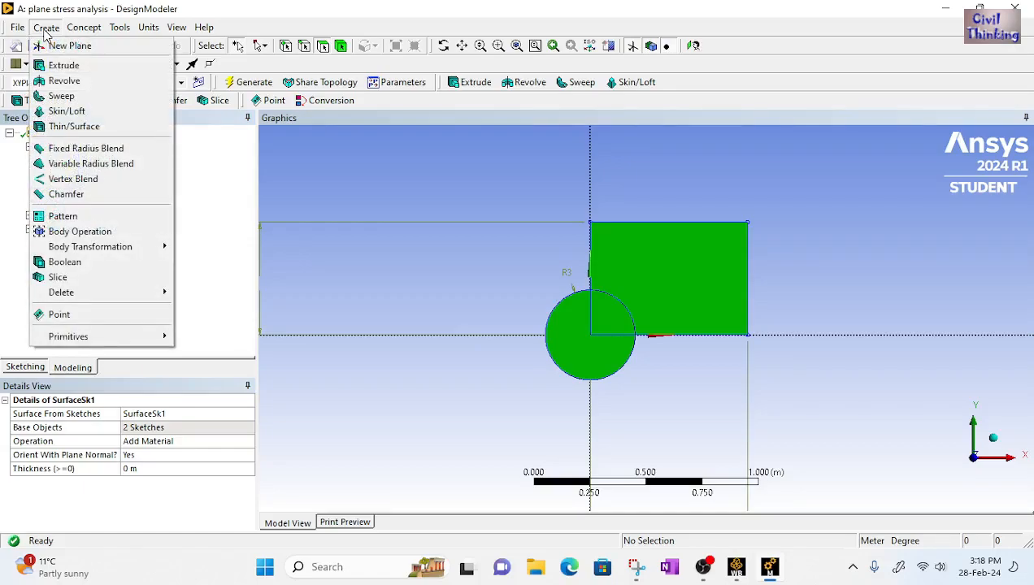
click(91, 267)
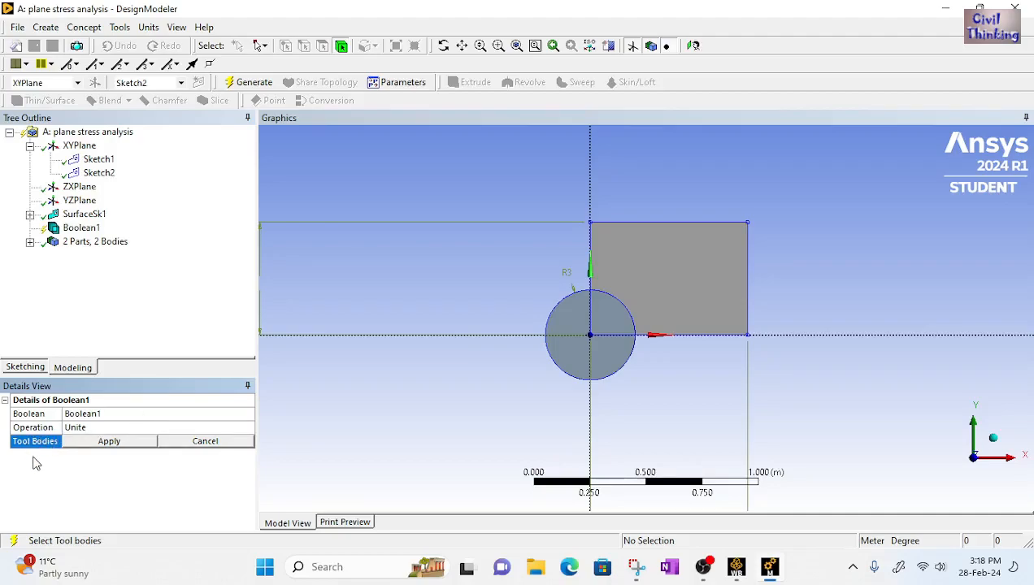
click(102, 428)
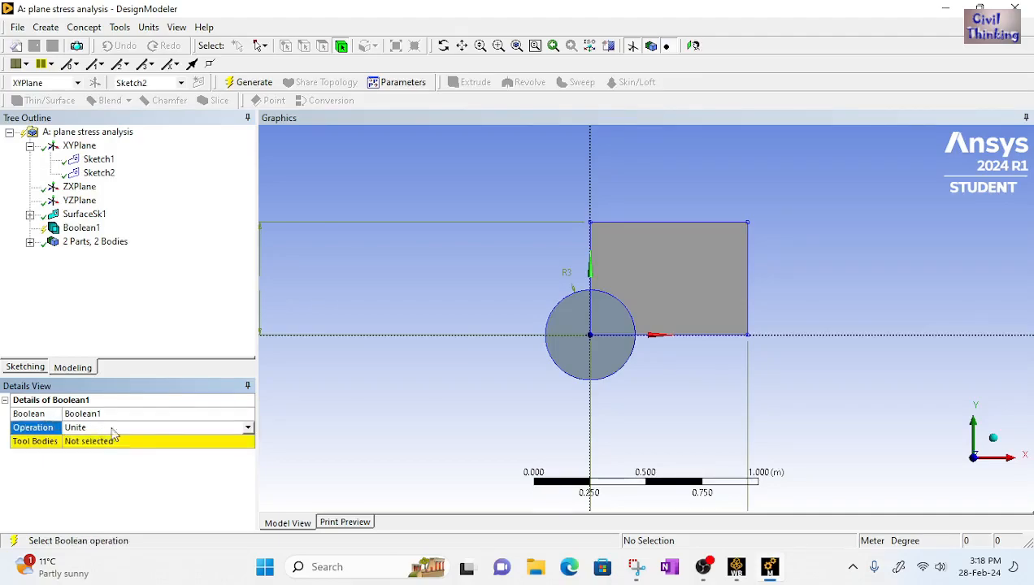
click(248, 428)
click(143, 450)
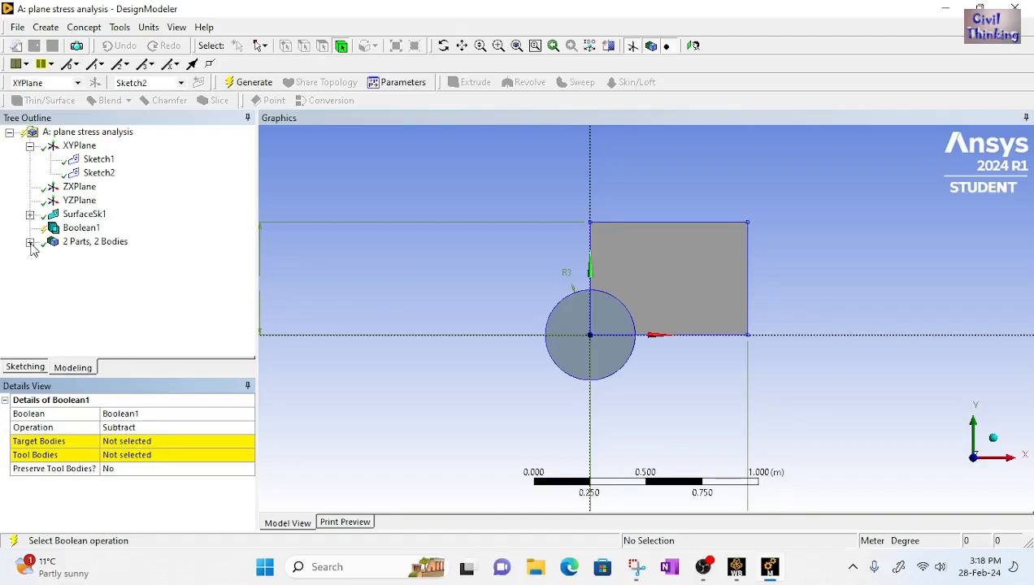
Identify the rectangle's and circle's surface bodies in the model tree and assign the rectangular one as the Boolean's target body
click(30, 214)
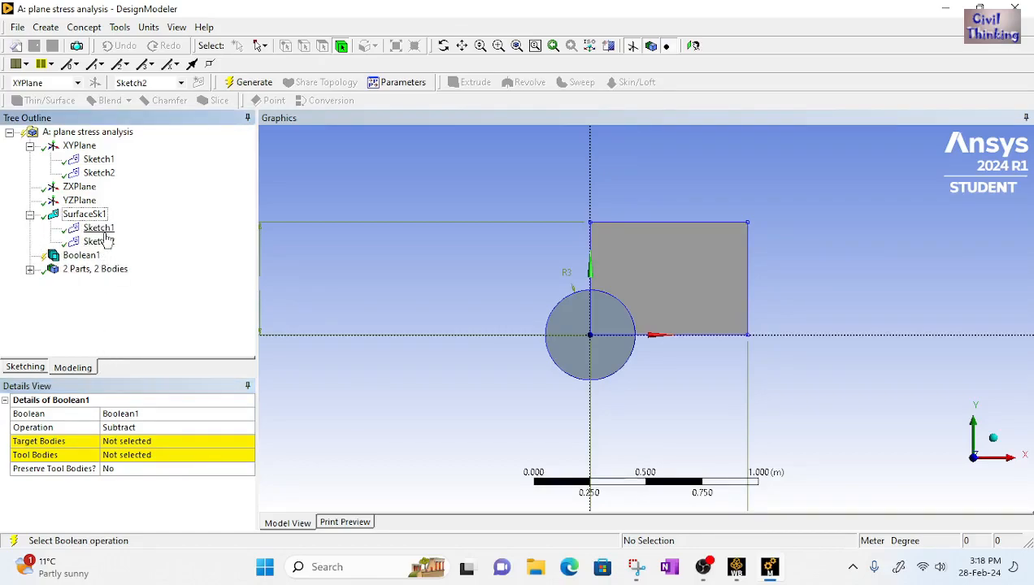
click(30, 269)
click(91, 285)
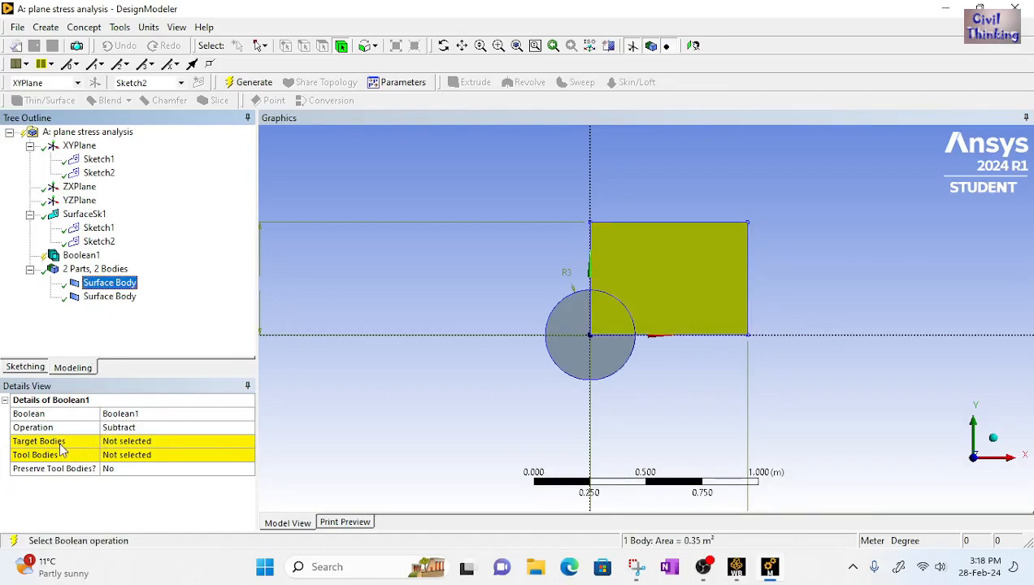
click(120, 286)
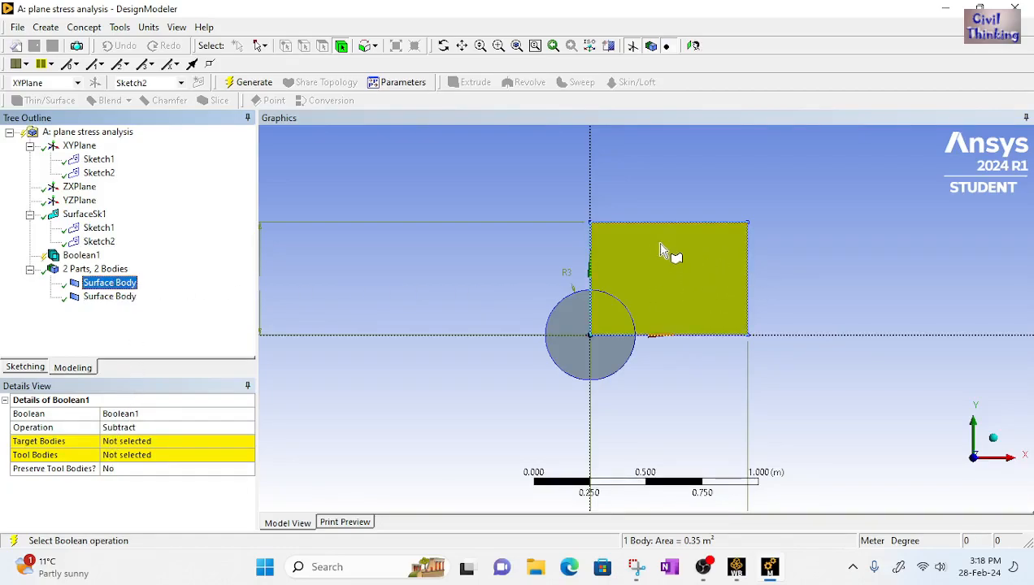
click(118, 300)
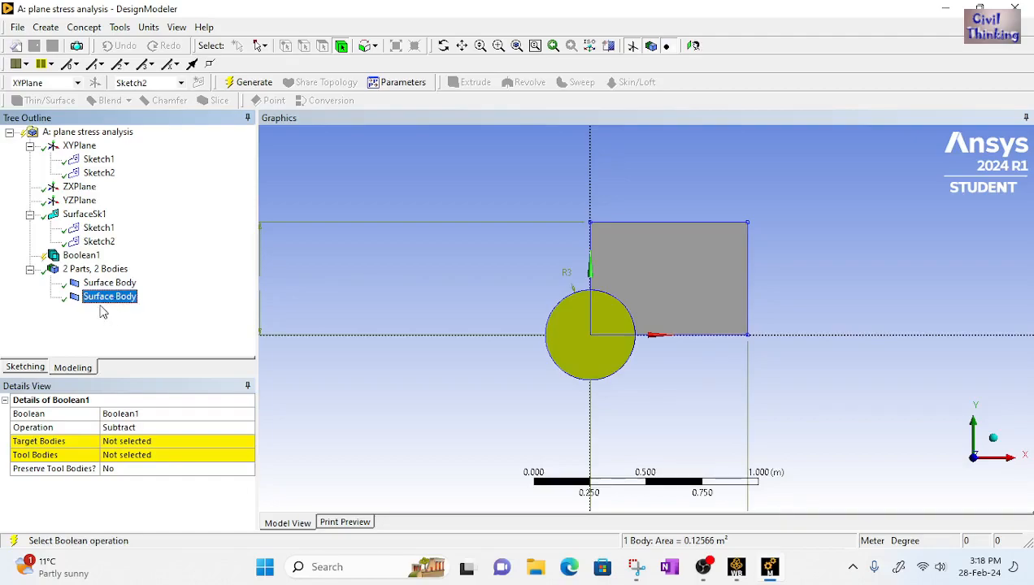
click(104, 285)
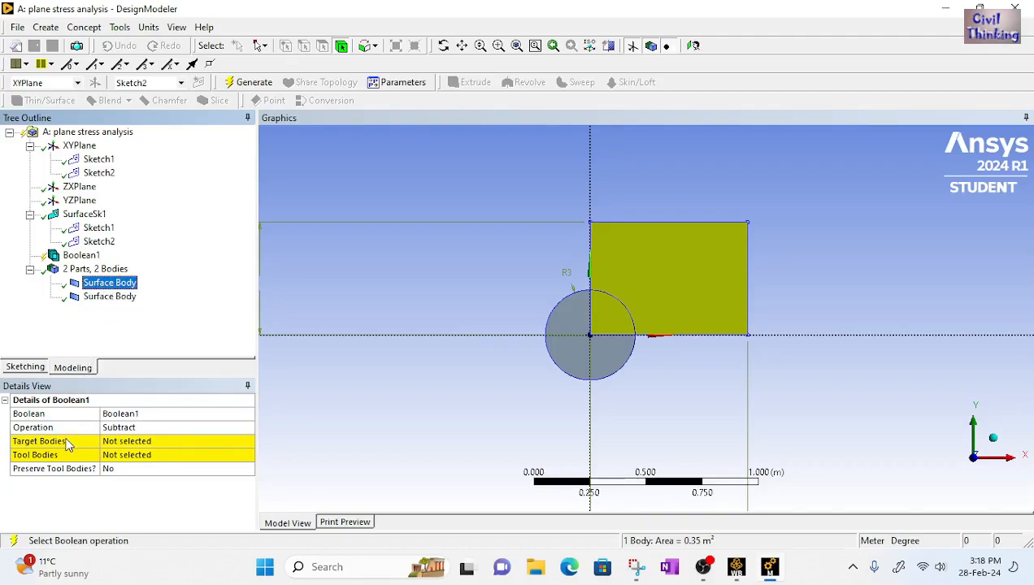
click(146, 442)
click(137, 442)
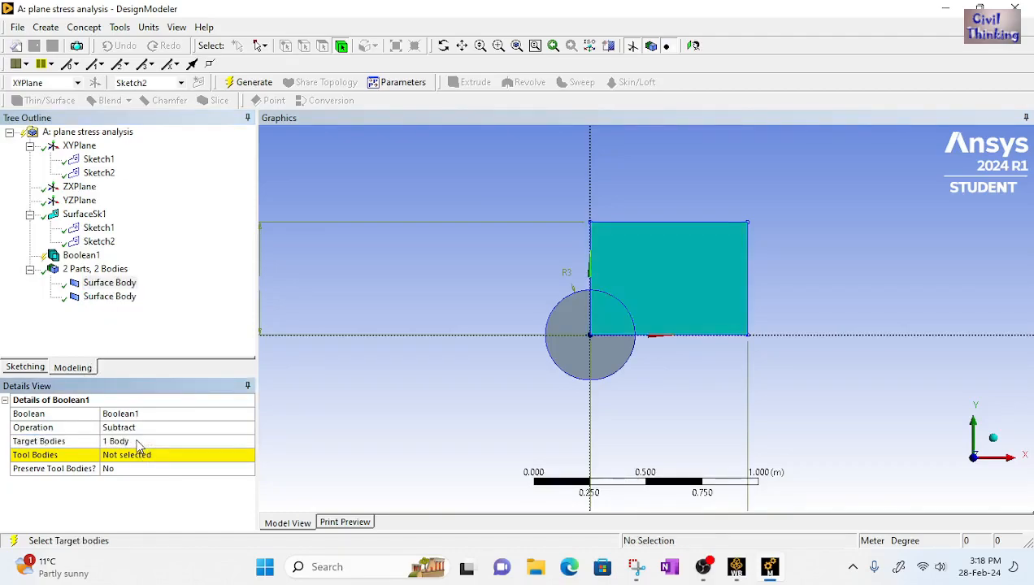
Assign the circular surface body as the tool body and generate the Boolean subtraction from the plate
click(107, 301)
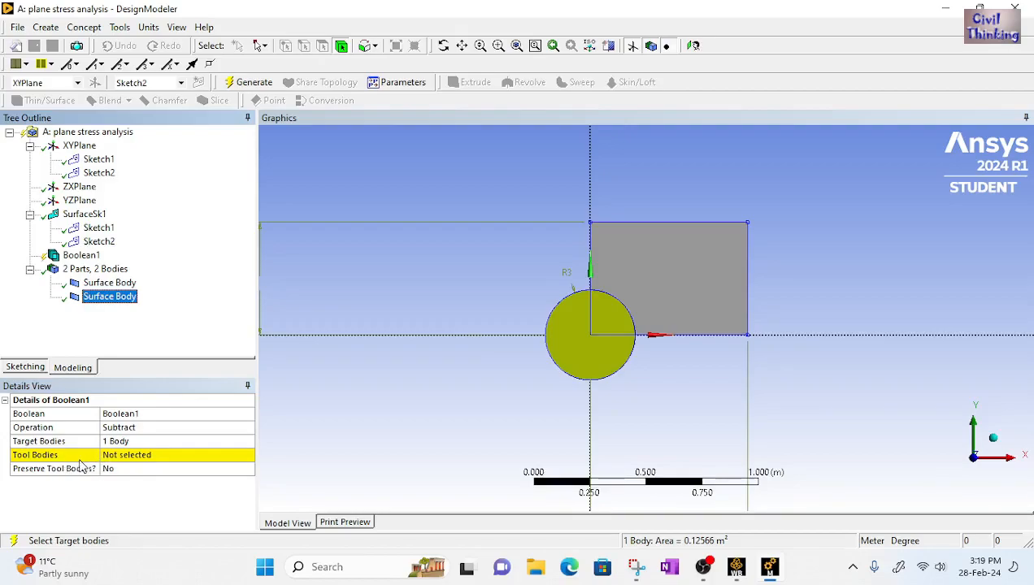
click(126, 456)
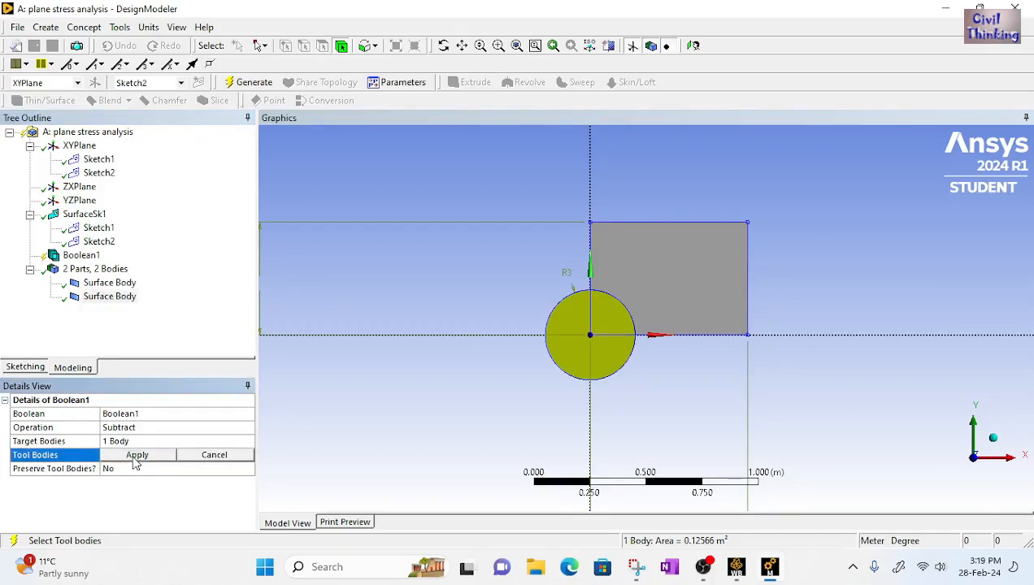
click(122, 456)
click(246, 83)
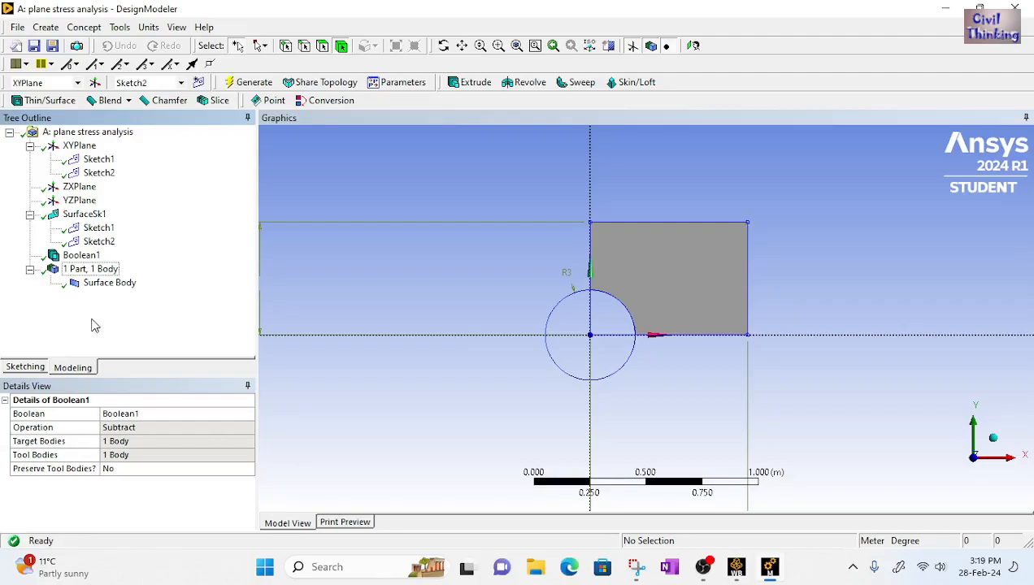
Select the cut plate's surface body, close DesignModeler, and open the Static Structural system's Model in Mechanical
click(94, 293)
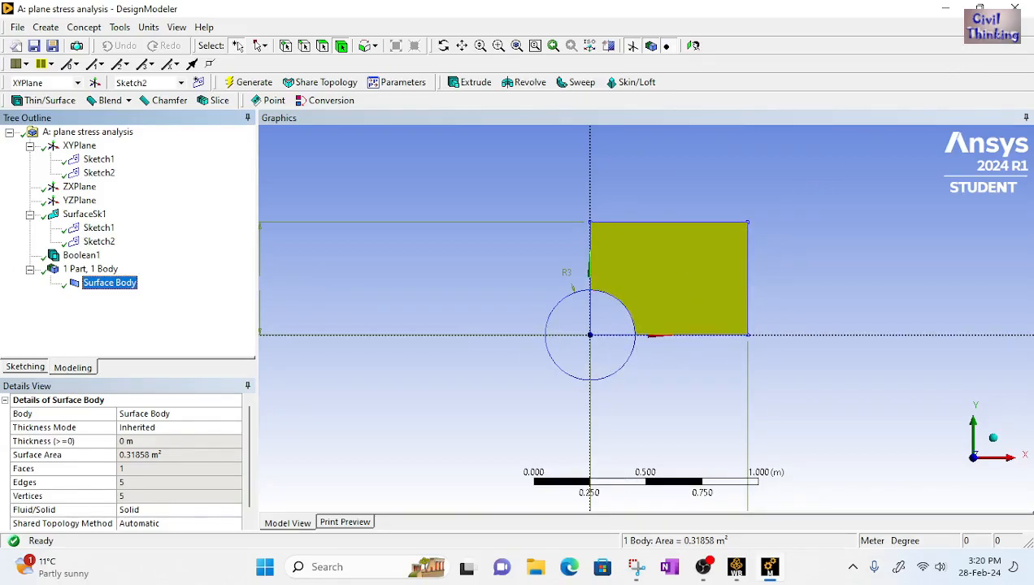
click(1018, 9)
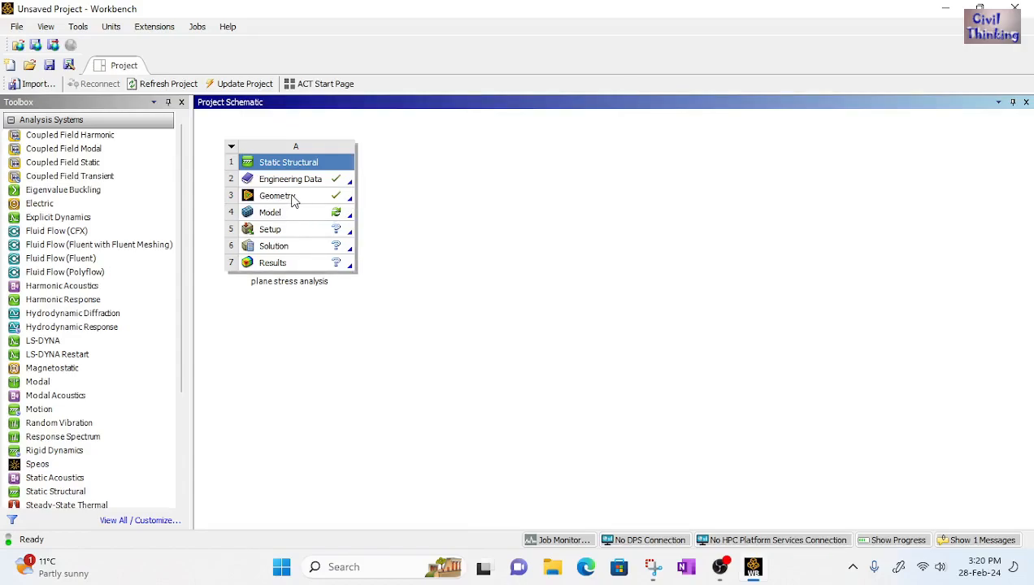
click(288, 216)
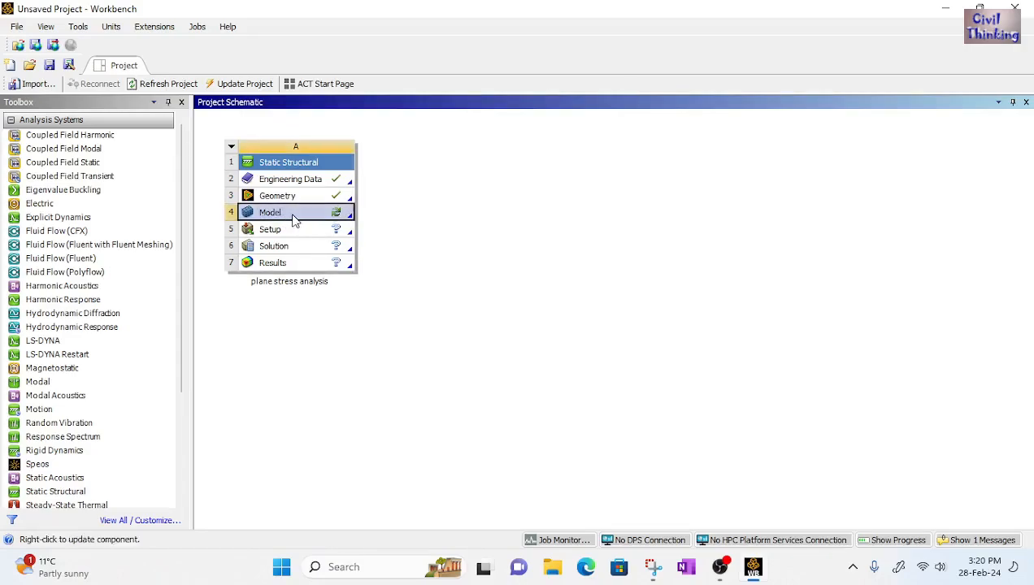
double_click(302, 221)
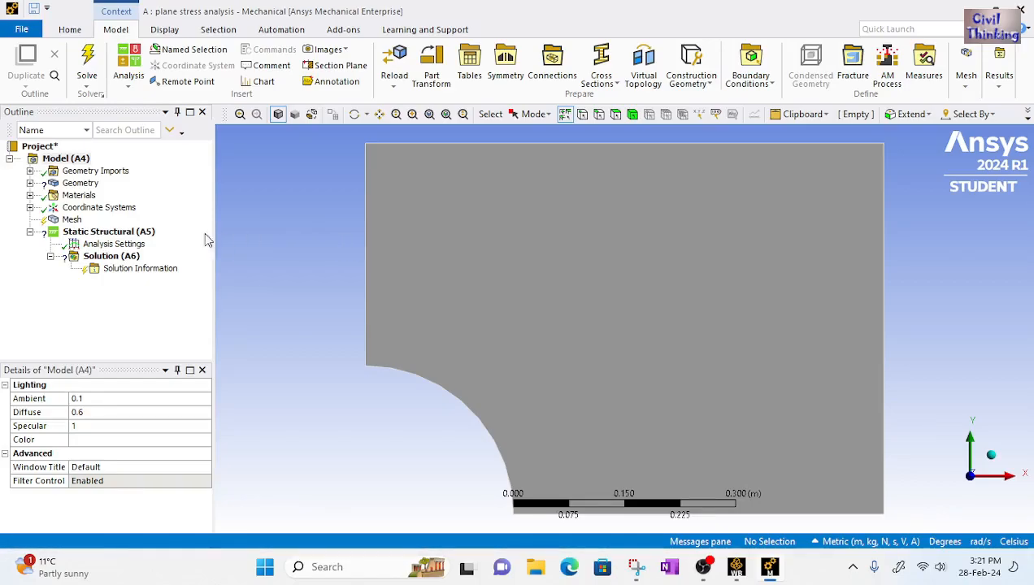
Assign the custom engineering data material named "material" to the plate's Surface Body
click(30, 183)
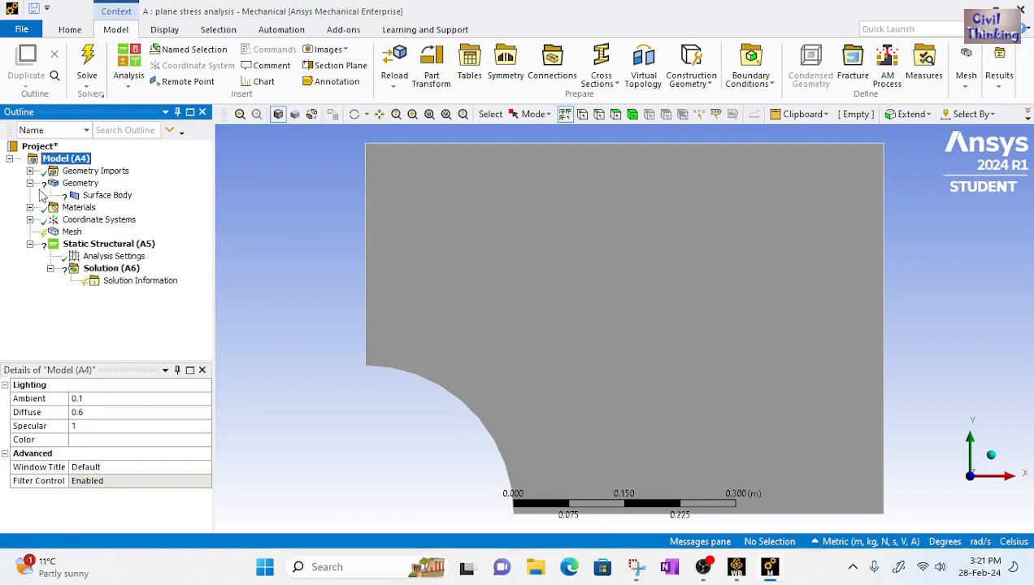
click(117, 198)
scroll(163, 455, down, 3)
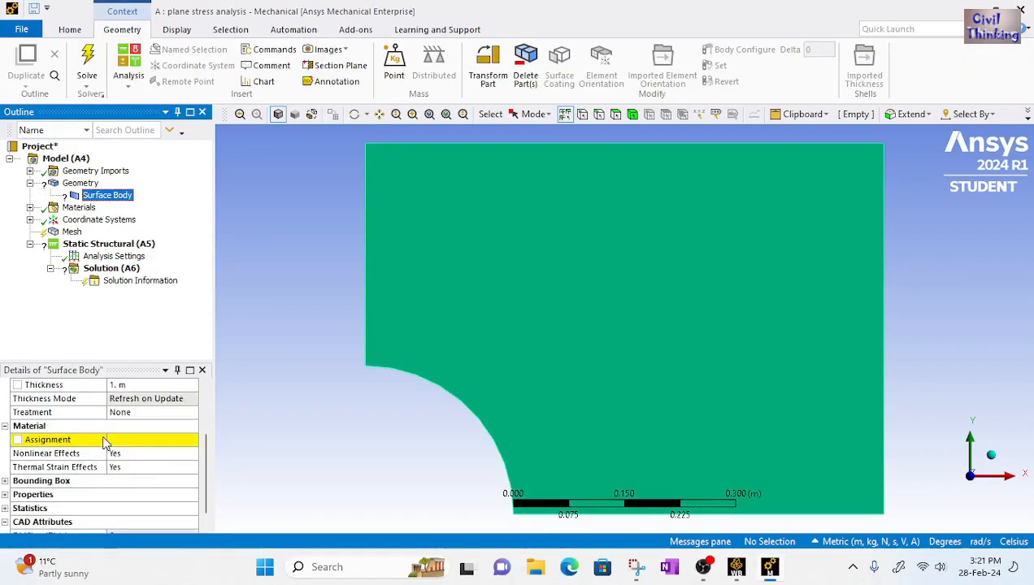
click(160, 442)
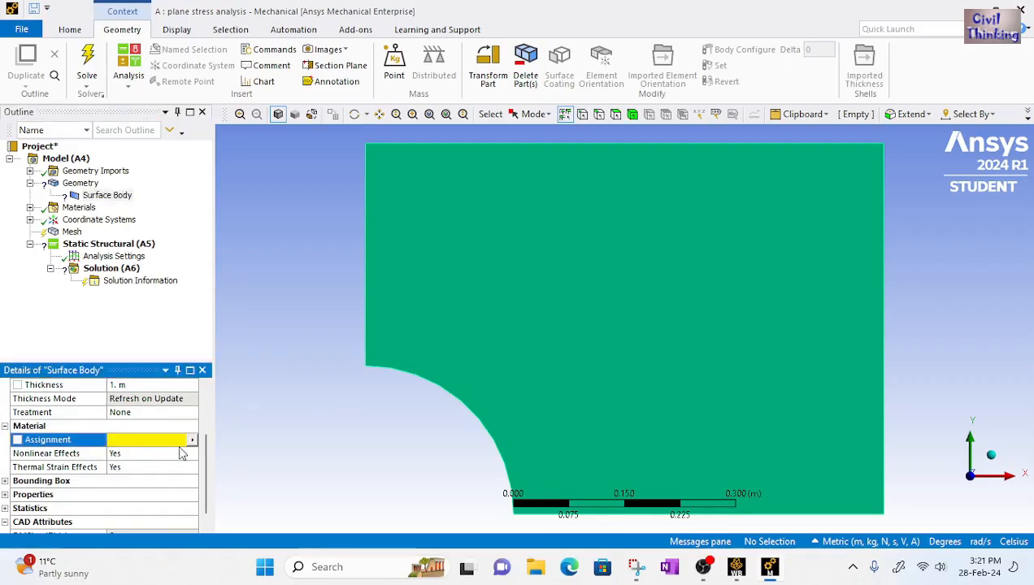
click(192, 440)
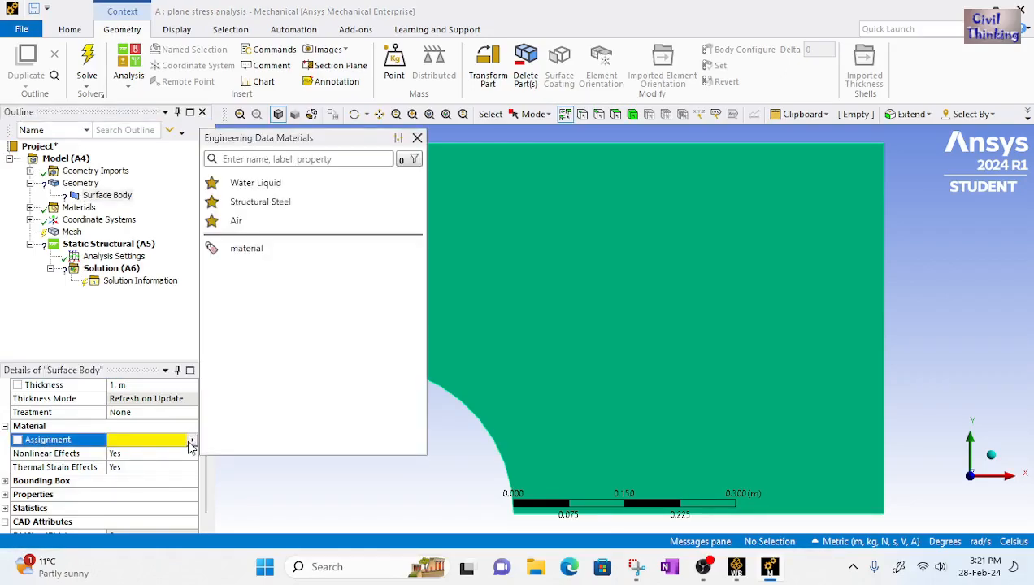
click(264, 251)
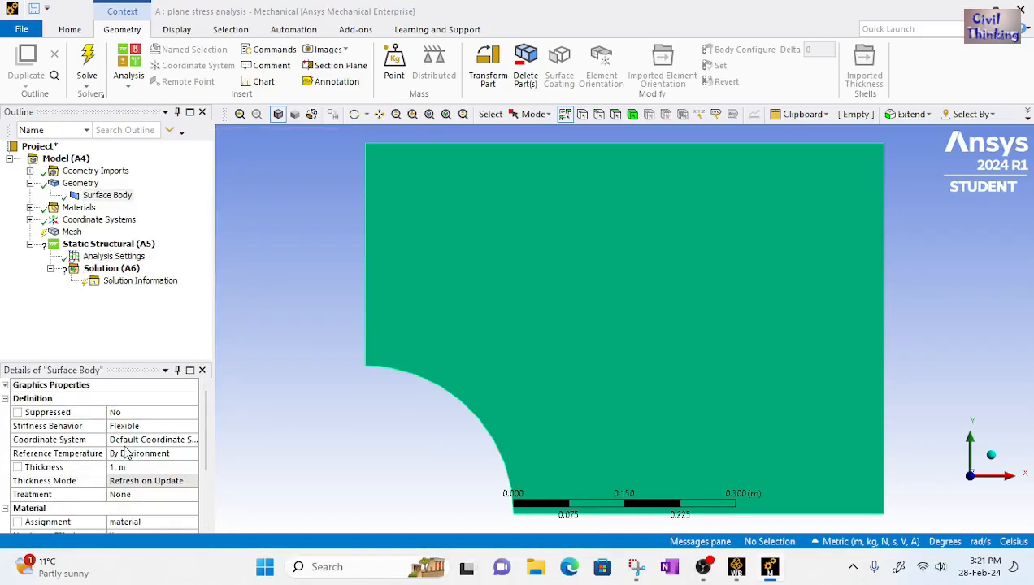
Generate the plate's mesh with the default element size
click(72, 233)
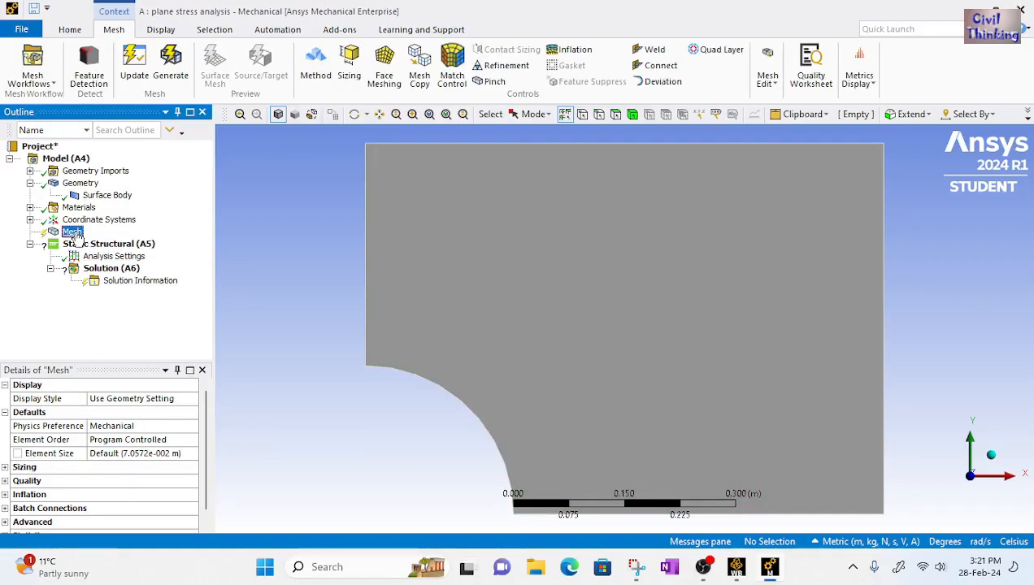
right_click(72, 234)
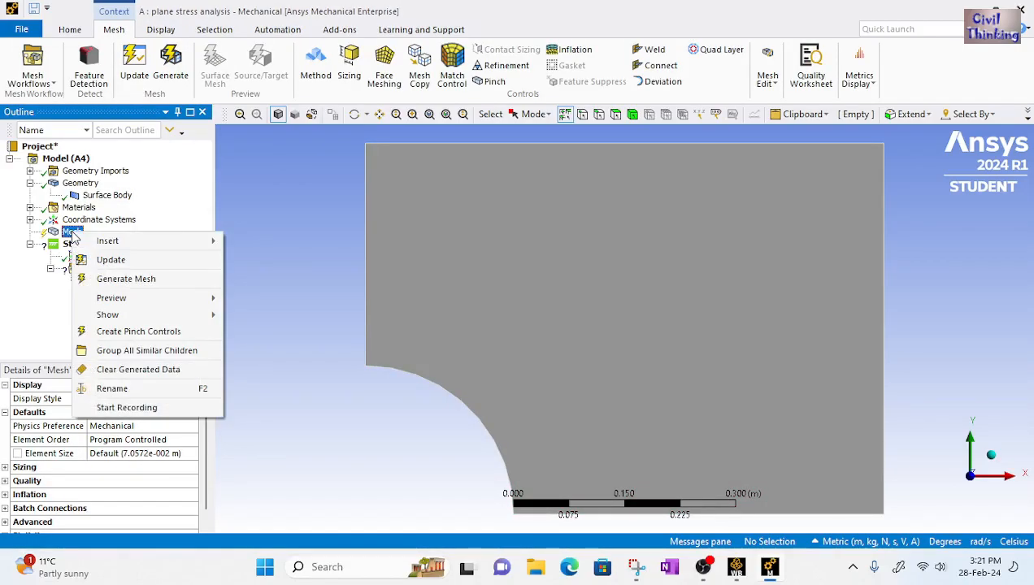
click(105, 280)
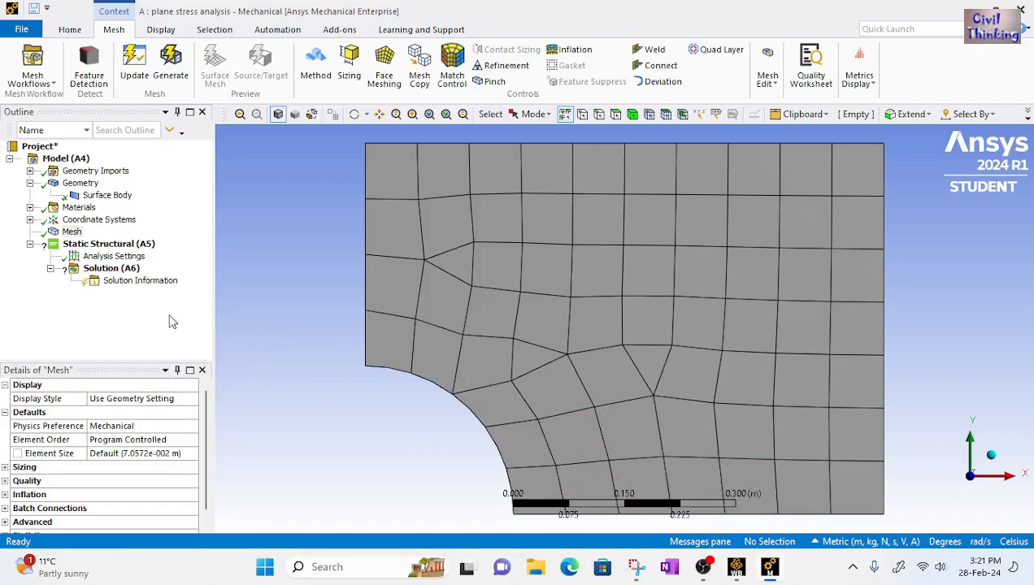
Insert a mesh sizing control and scope it to all five edges of the plate, including the circular arc
click(349, 65)
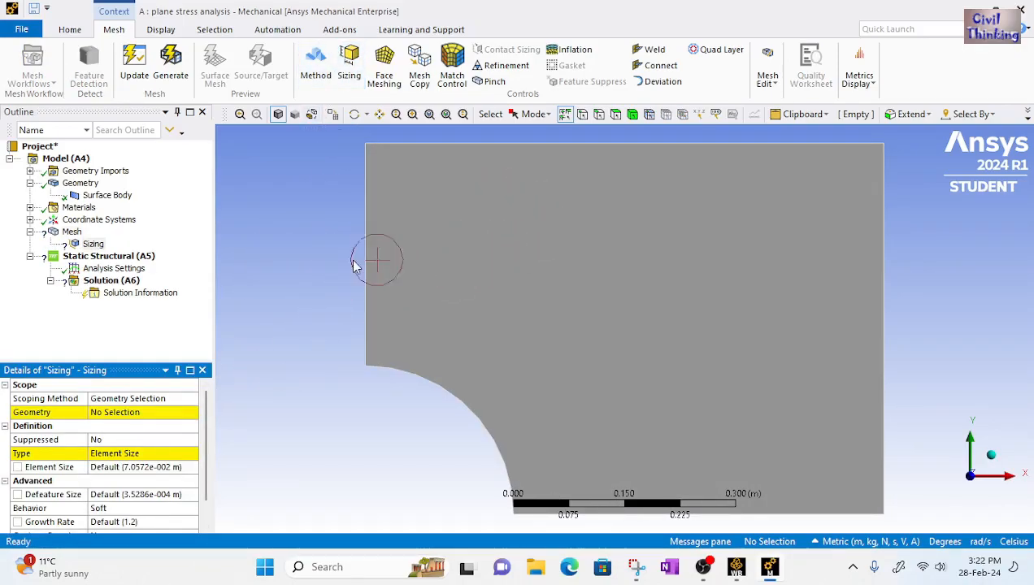
click(599, 114)
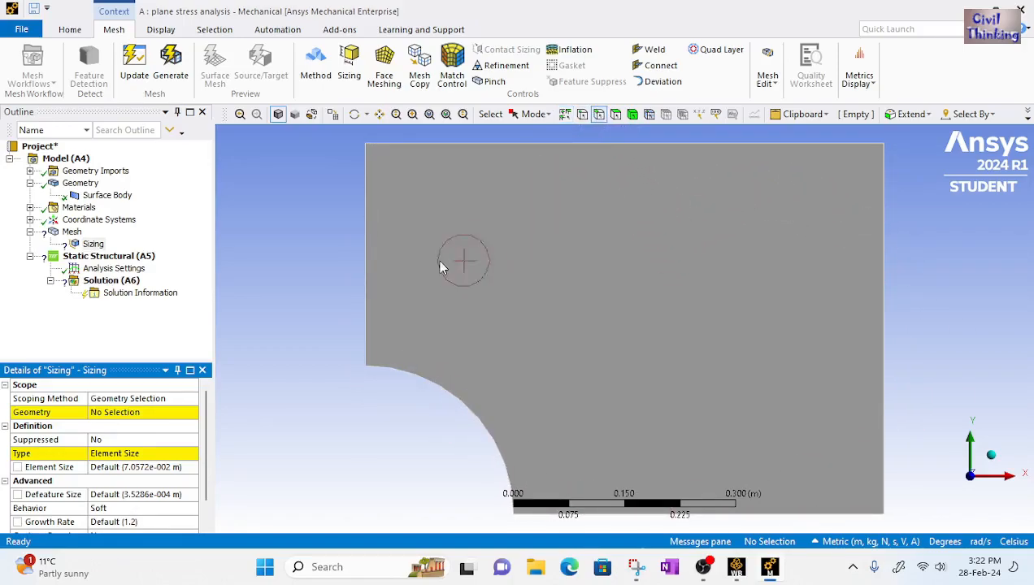
click(367, 273)
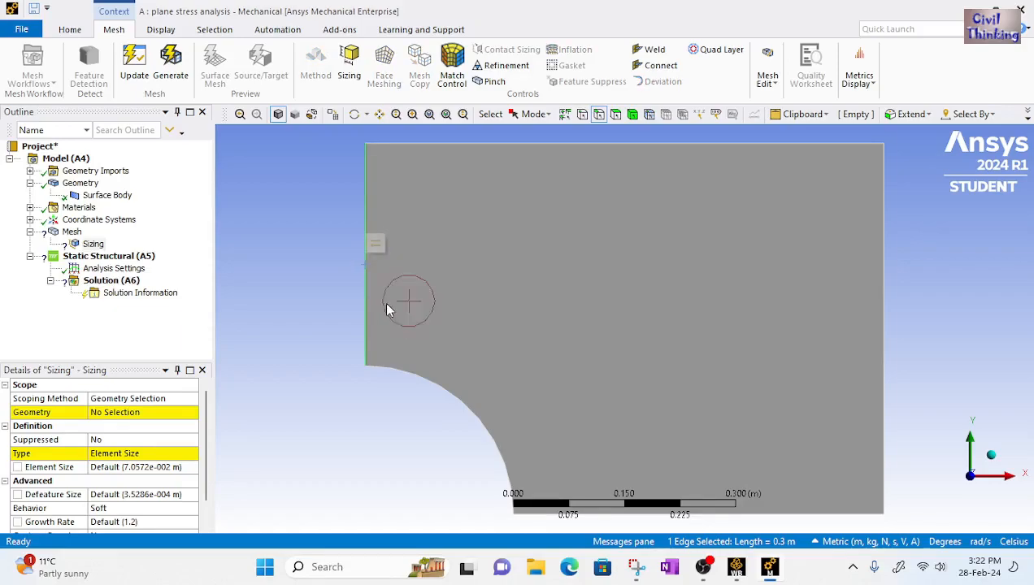
ctrl+click(420, 380)
ctrl+click(773, 515)
ctrl+click(883, 363)
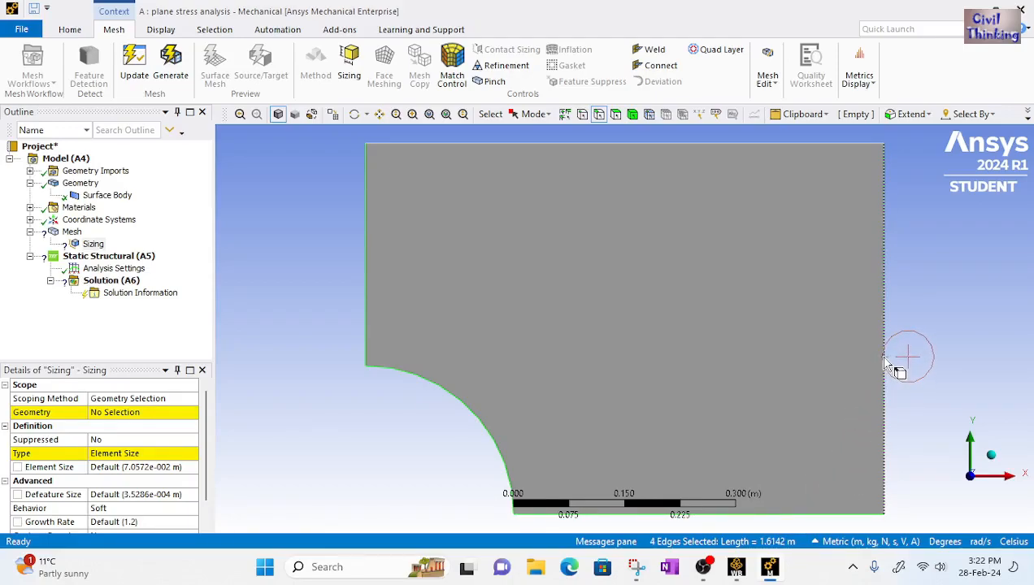
ctrl+click(631, 144)
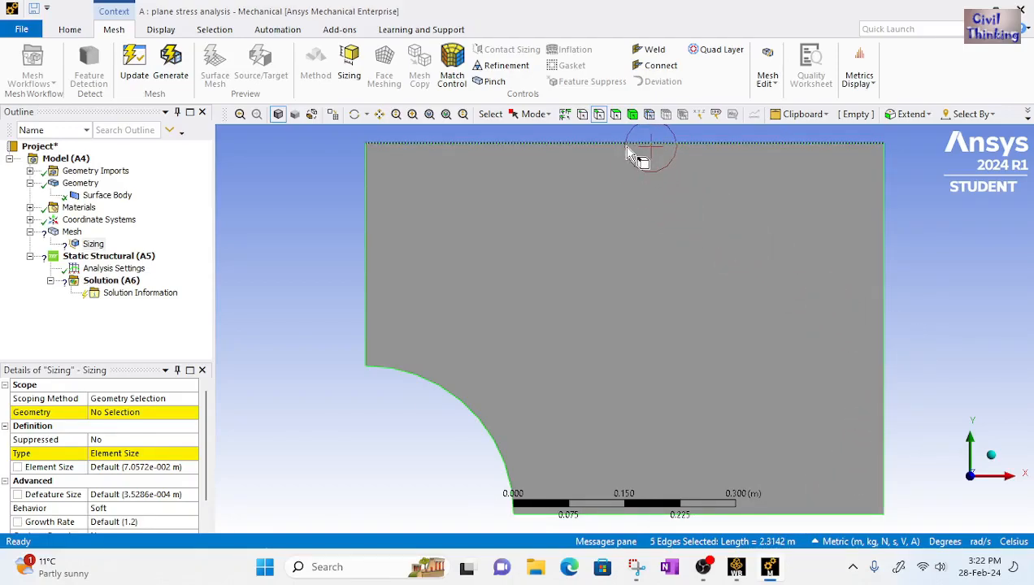
click(146, 414)
click(113, 413)
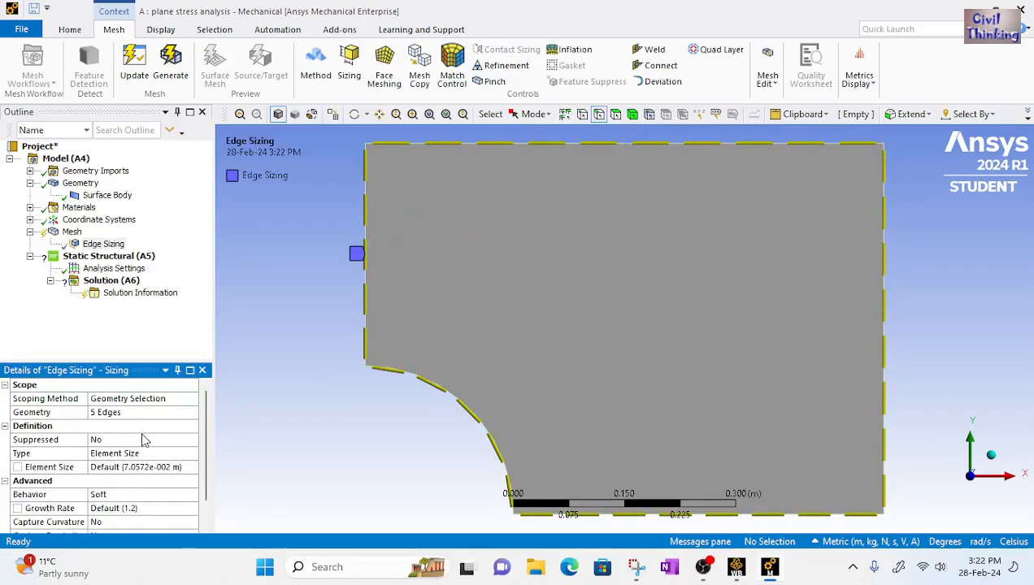
Define the edge sizing by Number of Divisions and set it to 10
click(154, 454)
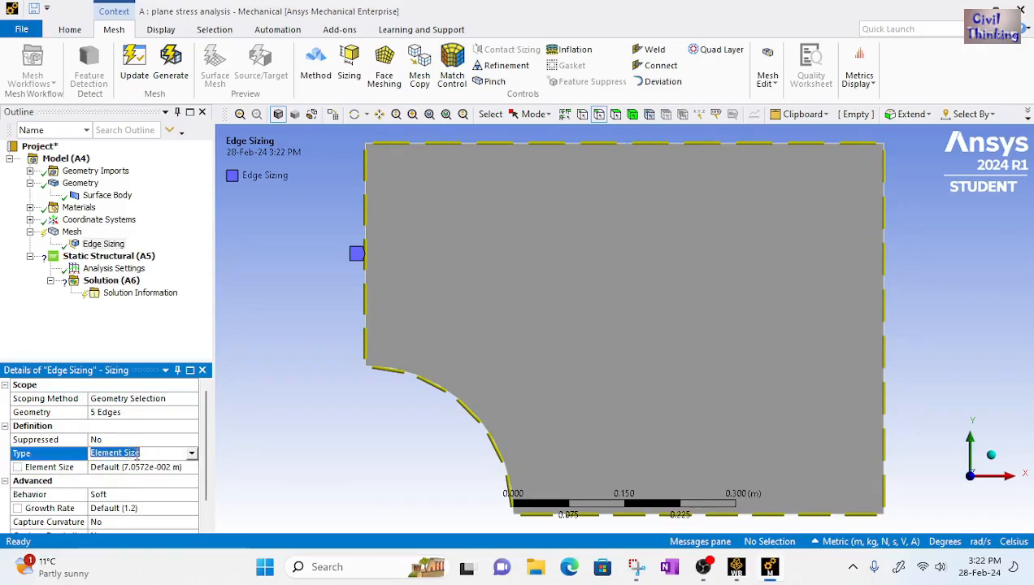
click(192, 455)
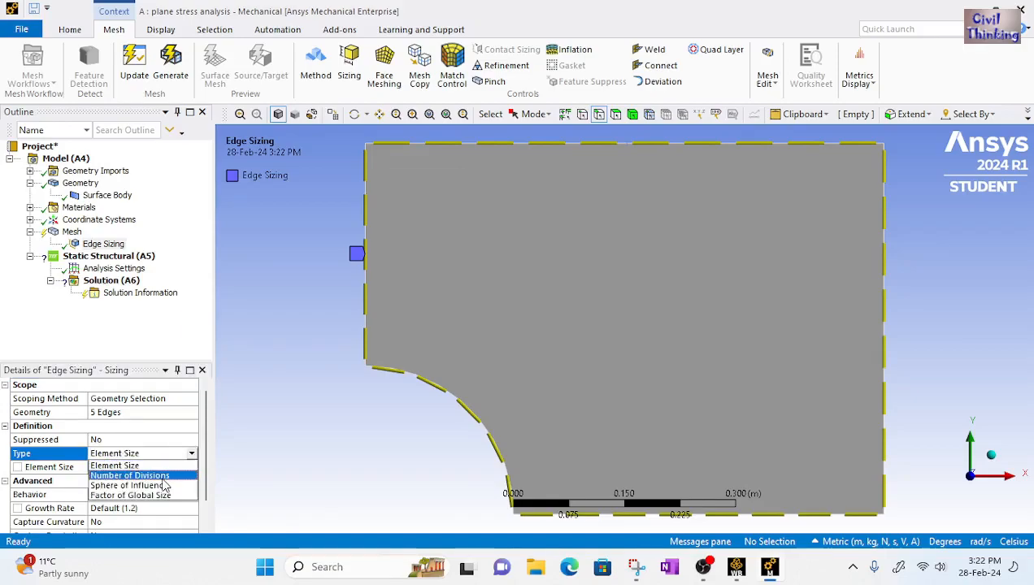
click(146, 475)
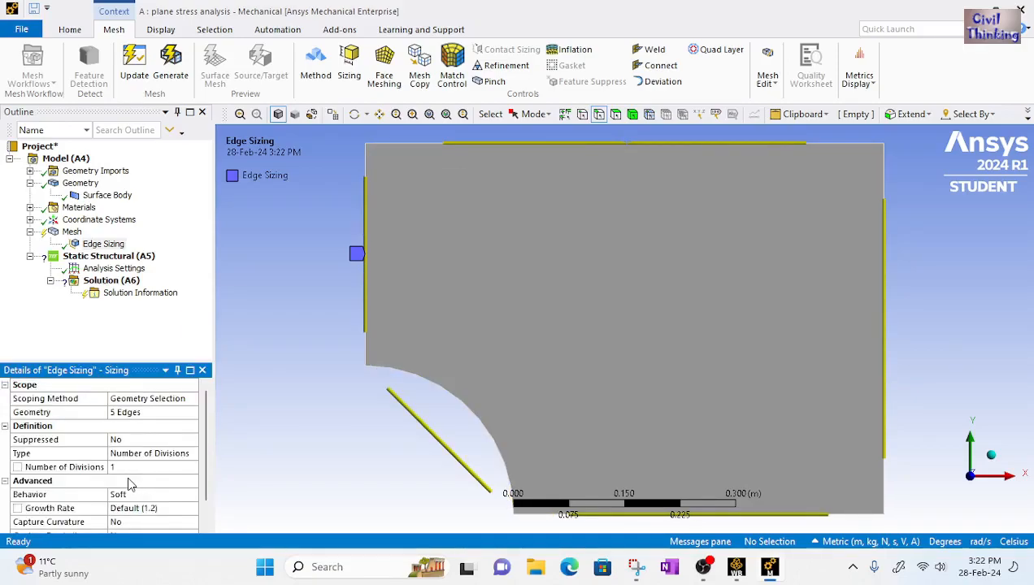
click(122, 468)
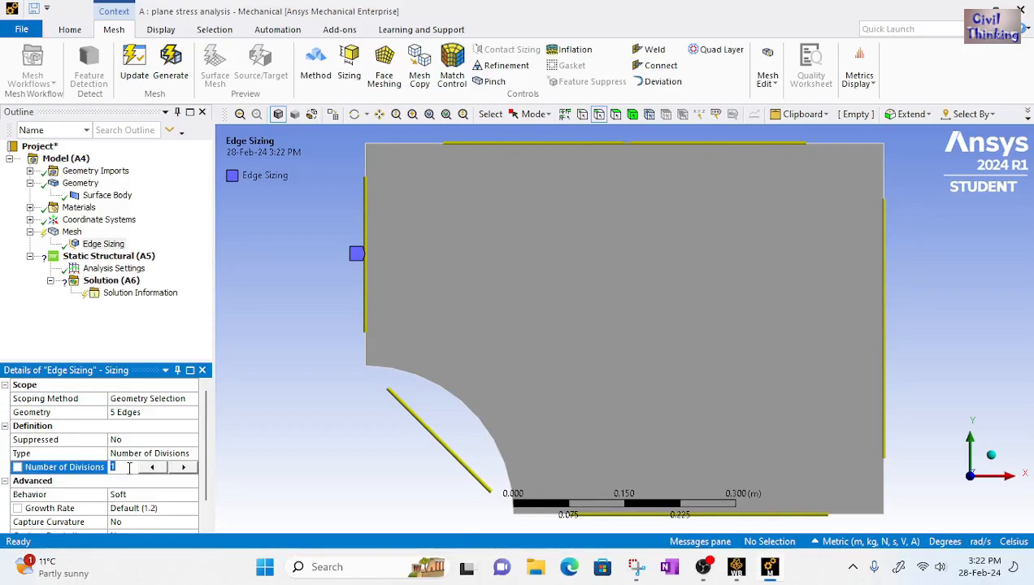
text(0)
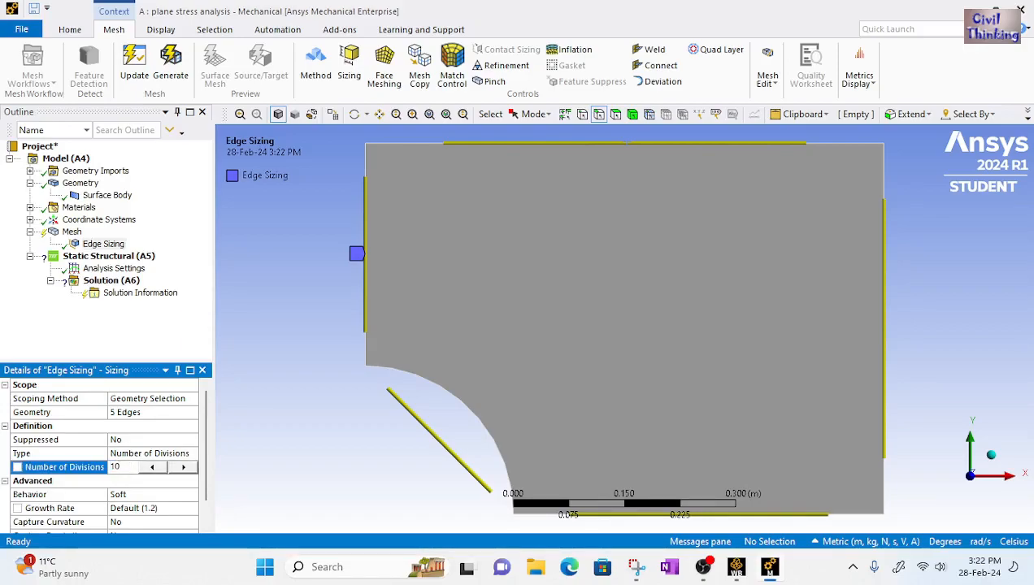
key(Return)
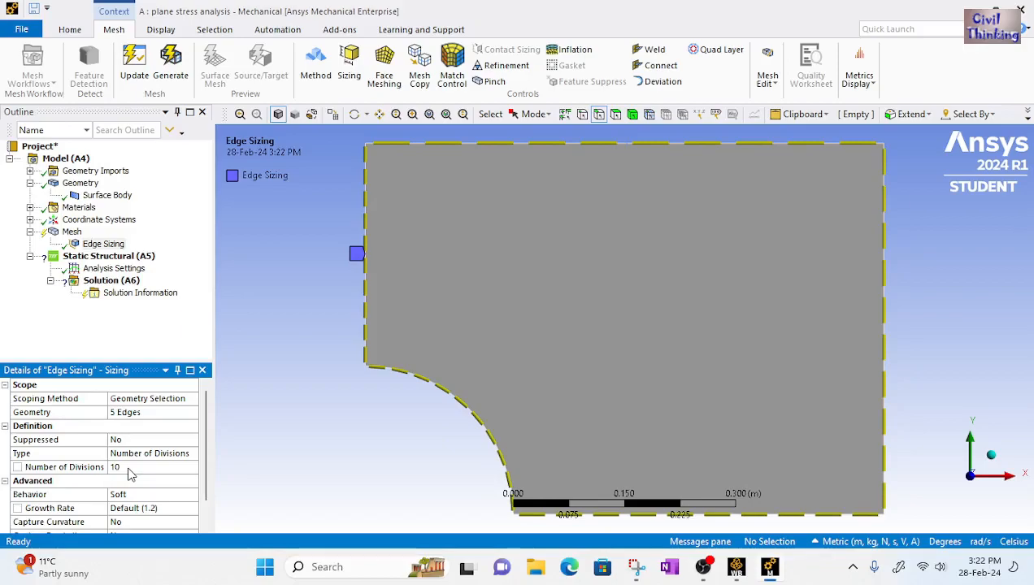
Update the plate's mesh with the edge sizing applied
click(71, 233)
right_click(69, 235)
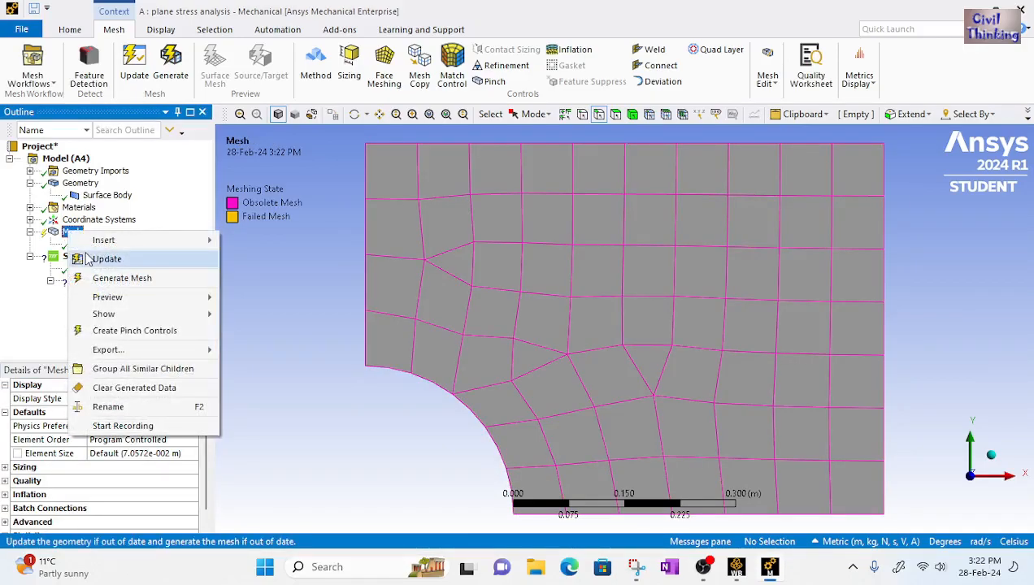
click(85, 257)
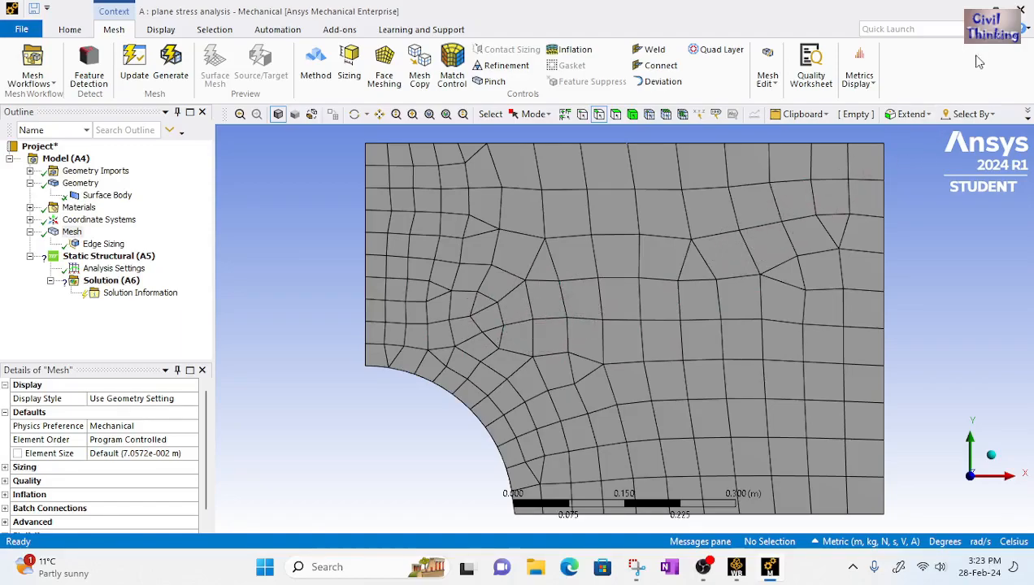
Close Mechanical, open the Static Structural system's Setup from Workbench, and check the plate's mesh
click(1025, 8)
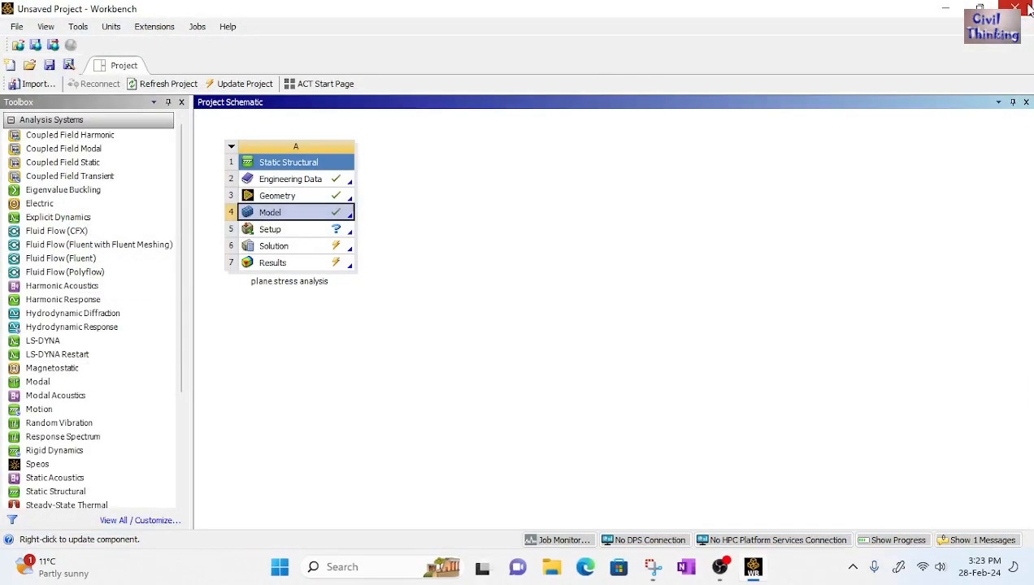
click(274, 232)
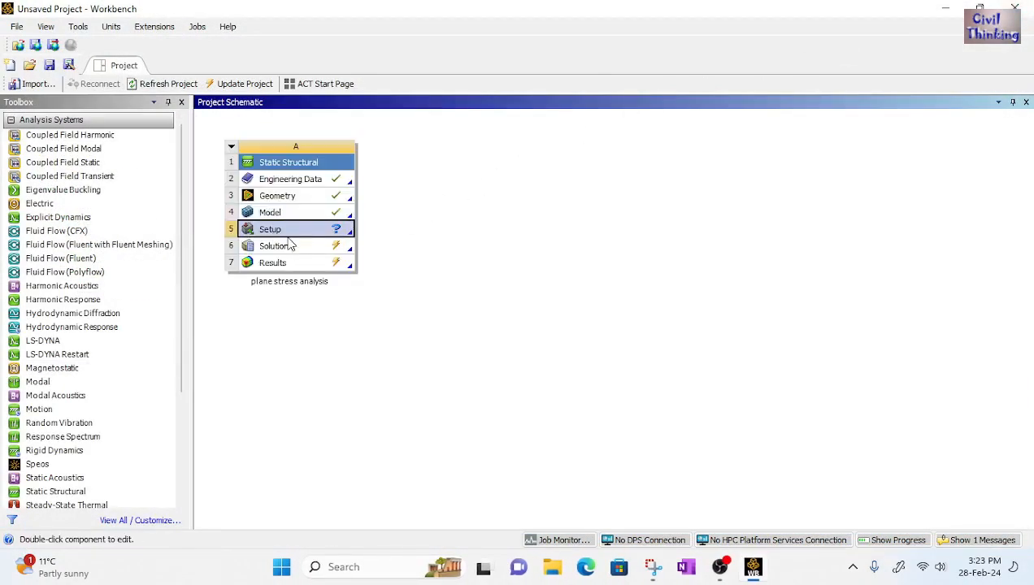
double_click(280, 233)
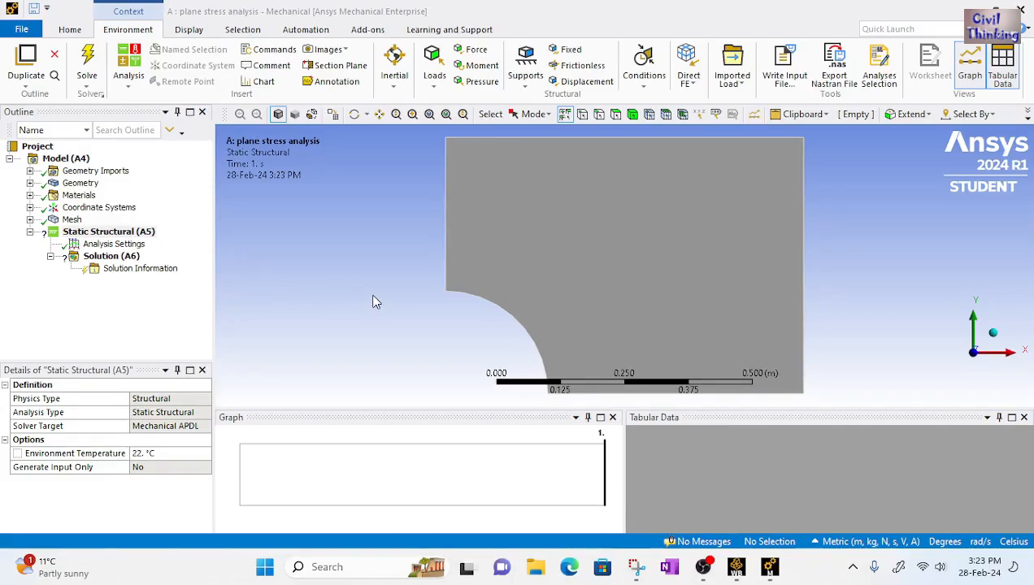
click(116, 233)
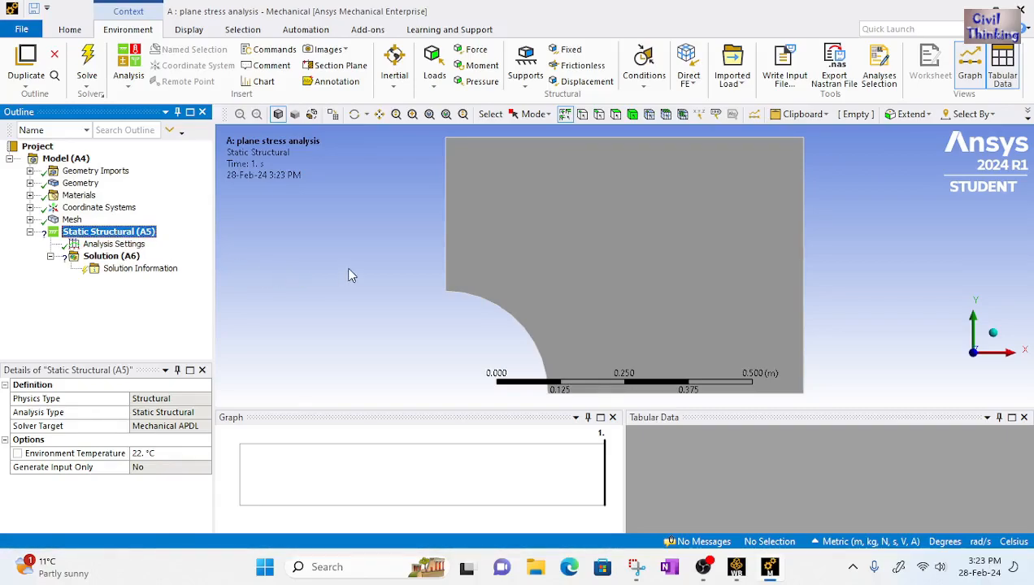
click(72, 219)
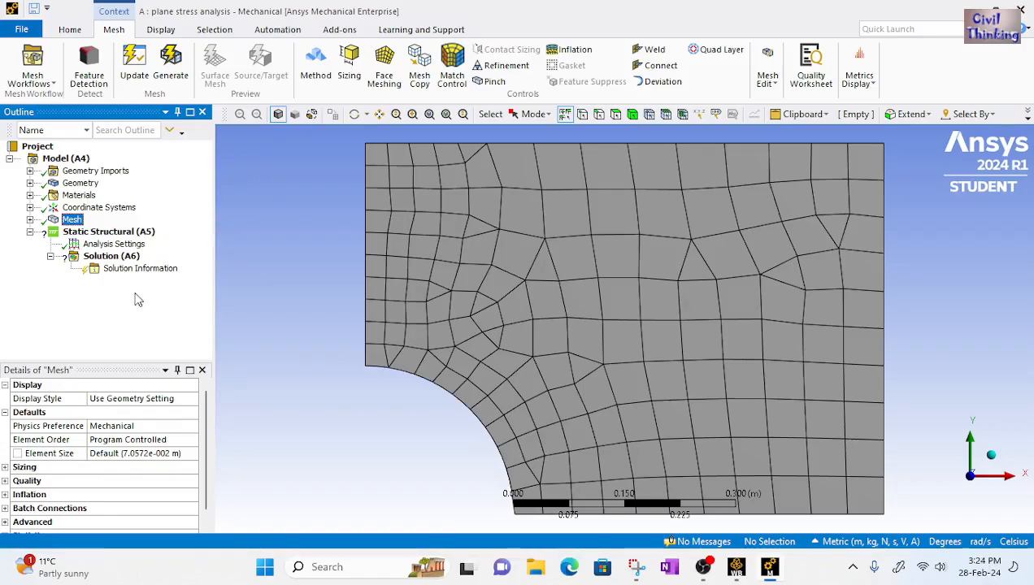
Apply a frictionless support to the plate's left vertical edge in the Static Structural environment
click(104, 231)
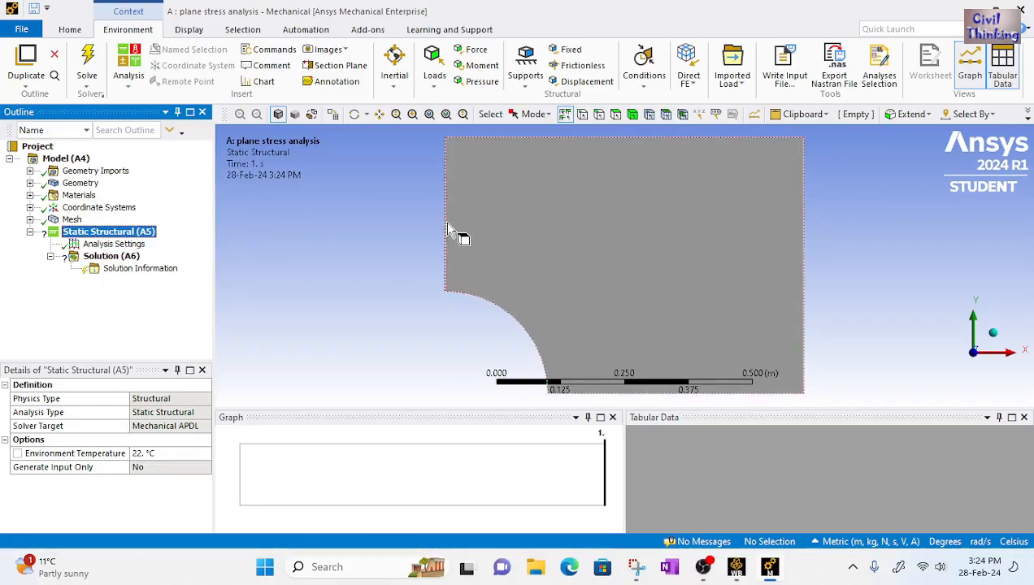
click(599, 114)
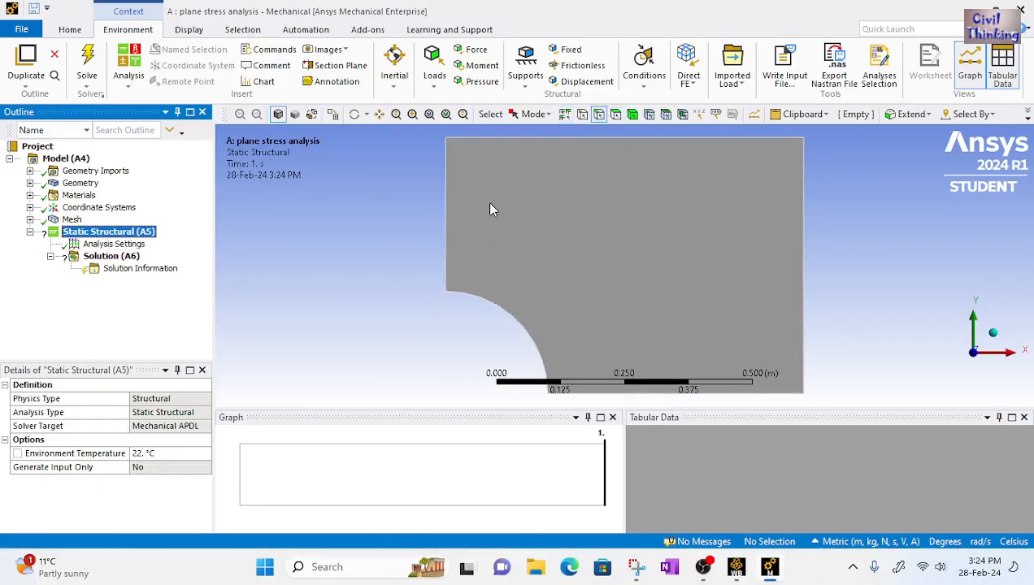
click(446, 218)
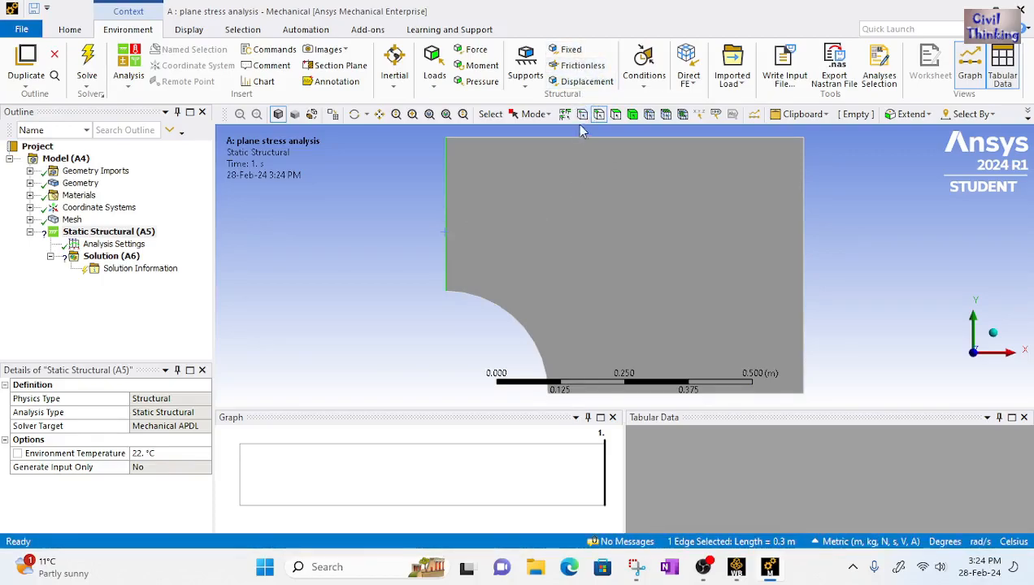
click(576, 67)
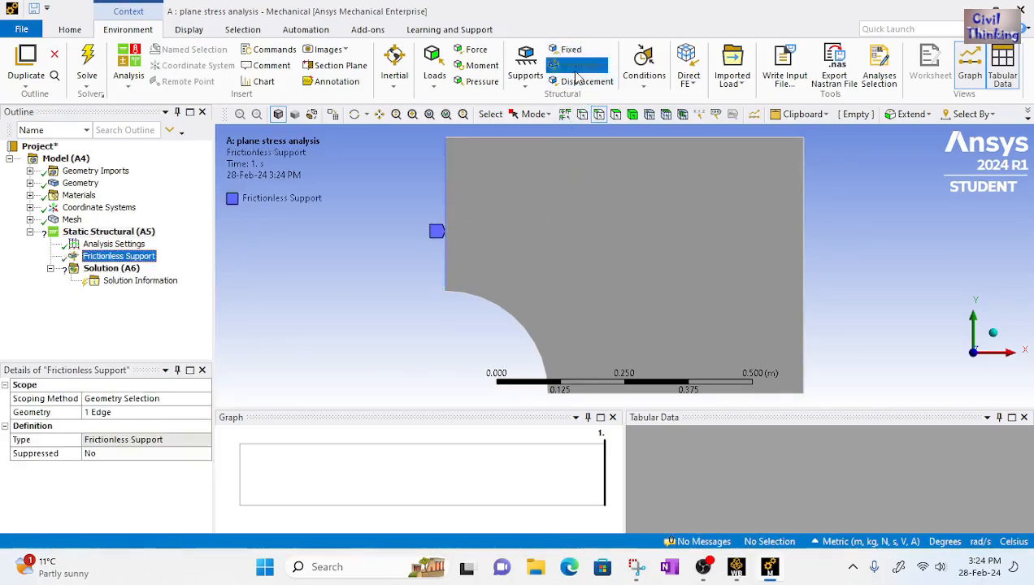
Apply a second frictionless support to the plate's bottom edge and review the edges assigned to both supports
click(449, 205)
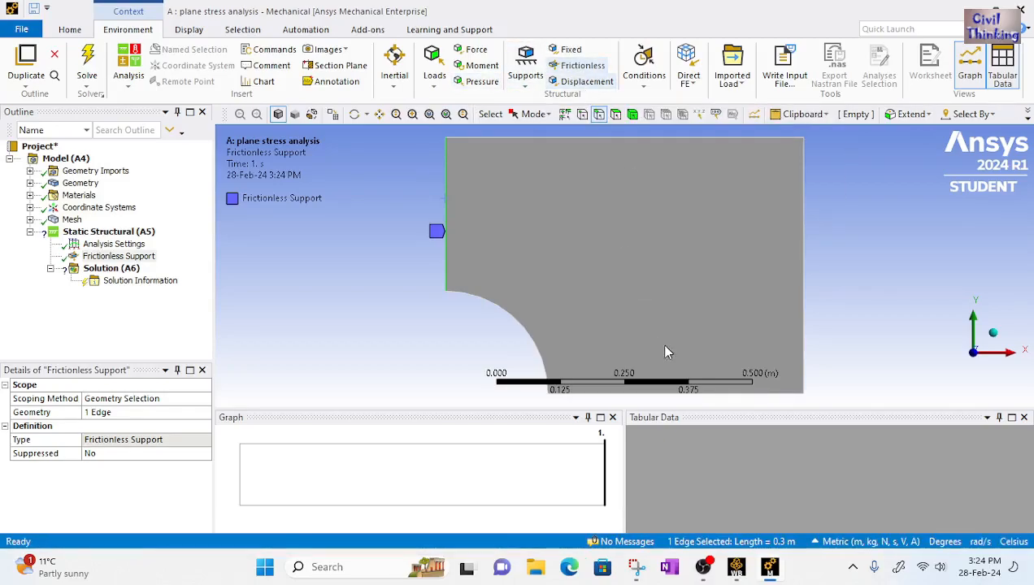
click(785, 399)
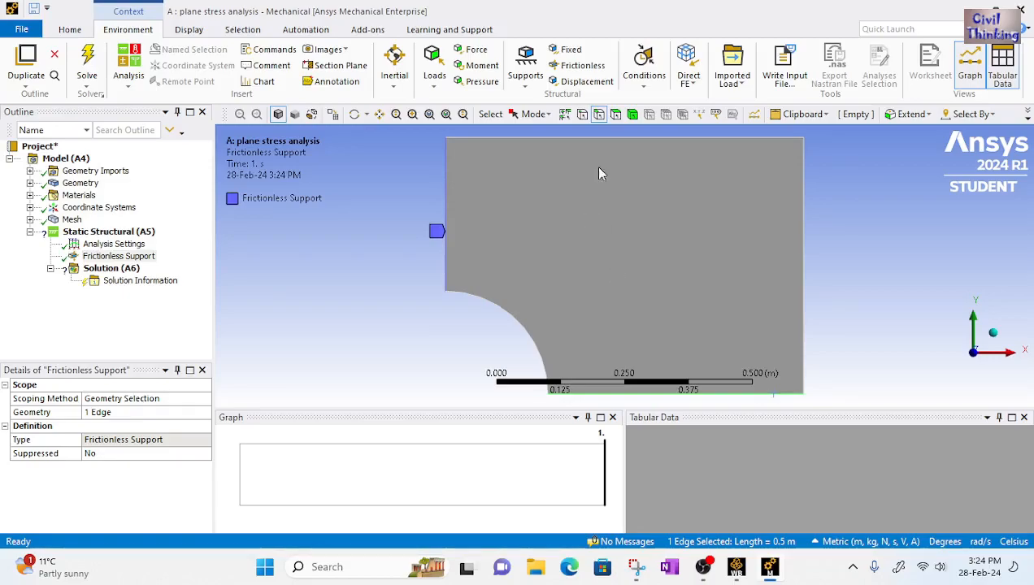
click(582, 67)
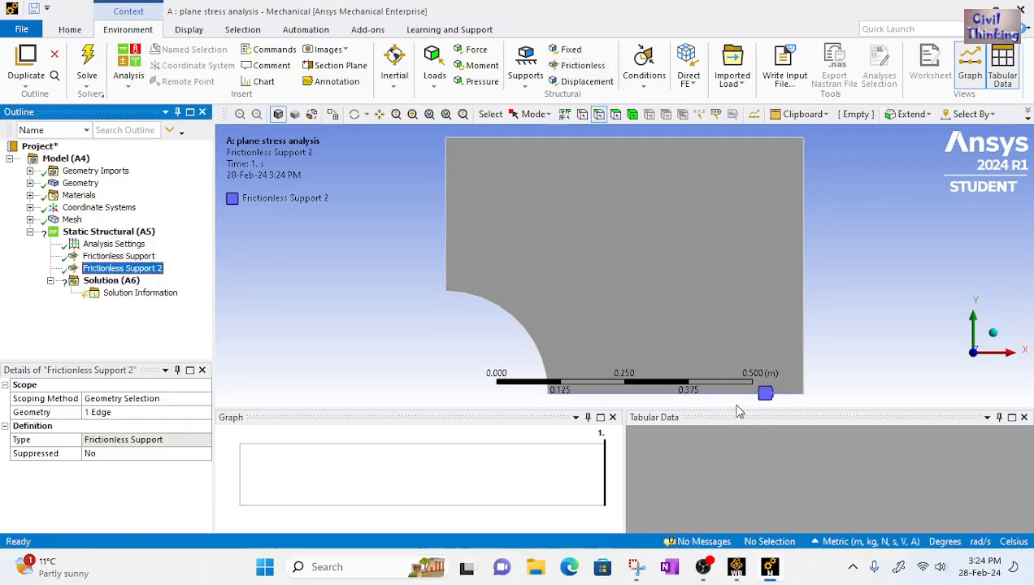
click(109, 257)
click(107, 269)
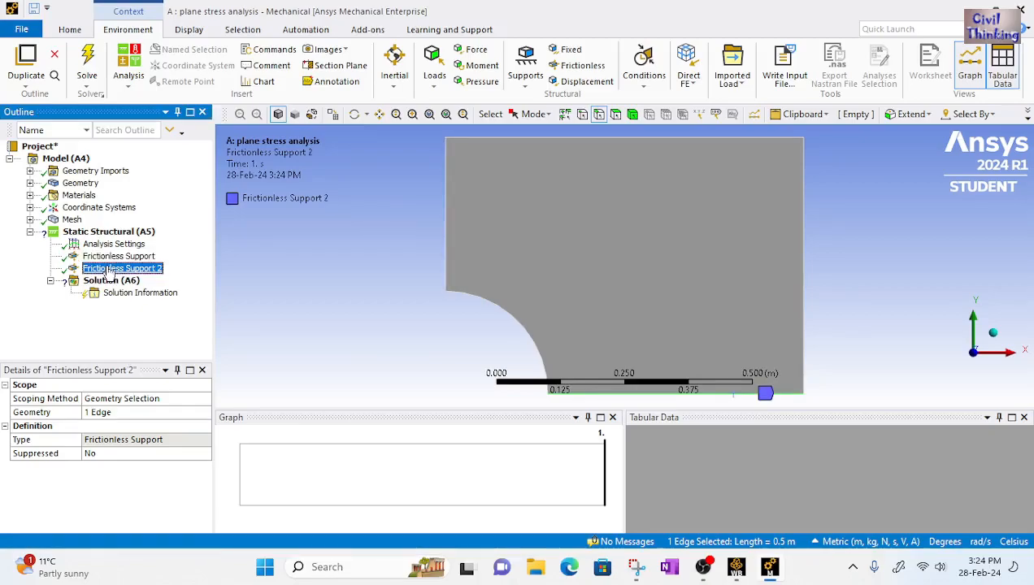
click(108, 257)
click(109, 269)
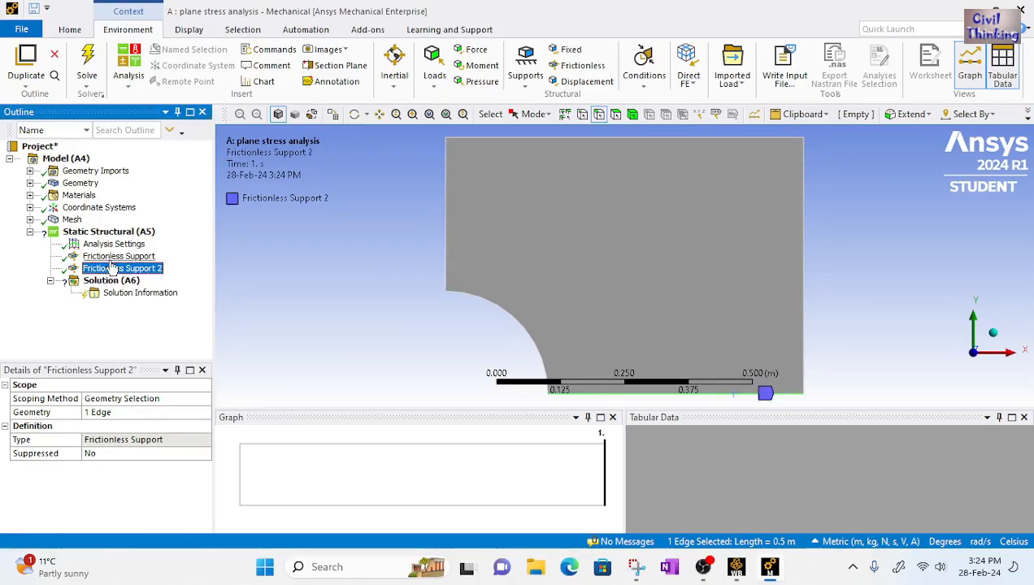
key(Up)
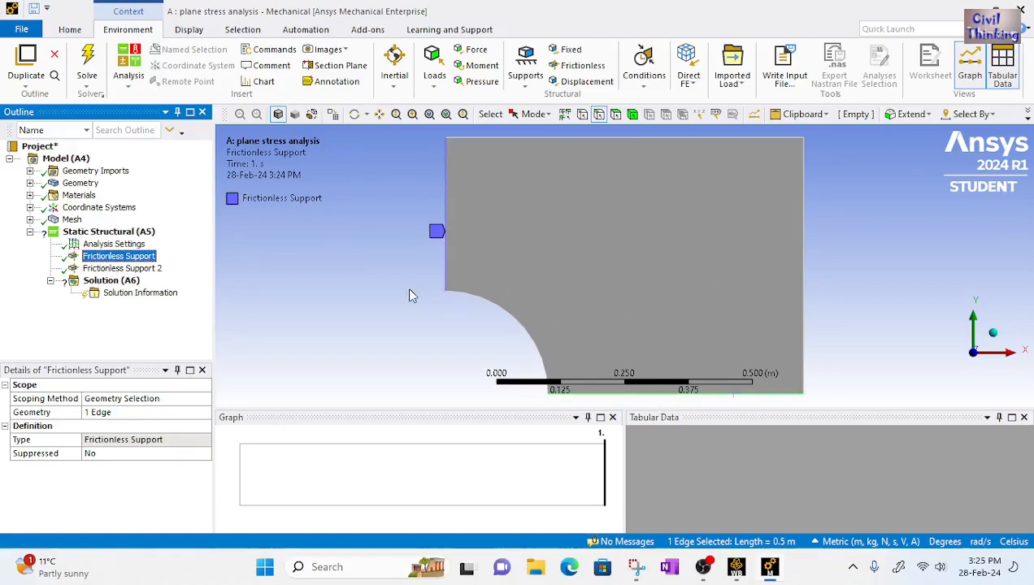
Consult the problem statement in Snipping Tool, and apply a pressure defined by Components to the plate's right vertical edge
click(636, 567)
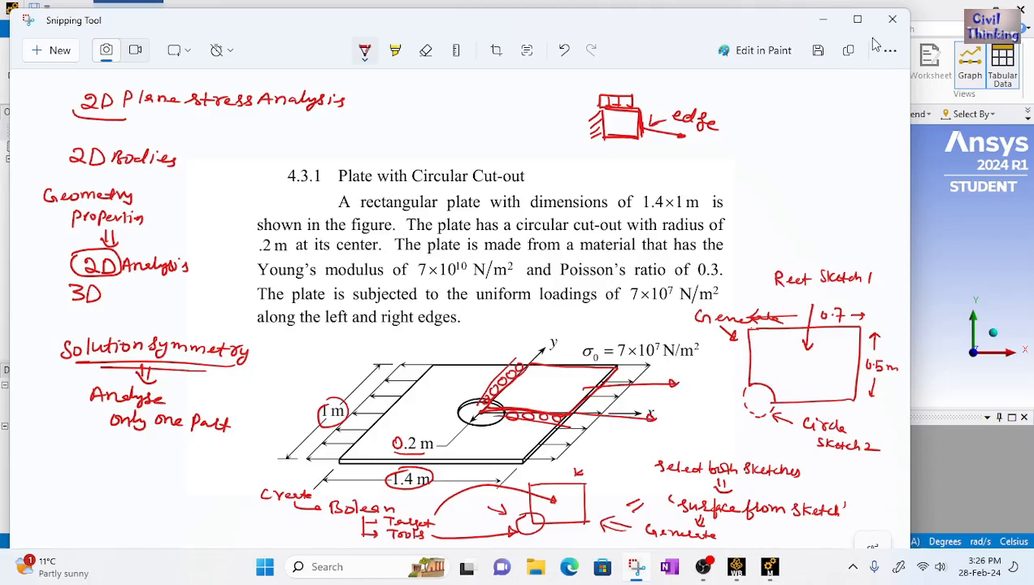
click(892, 18)
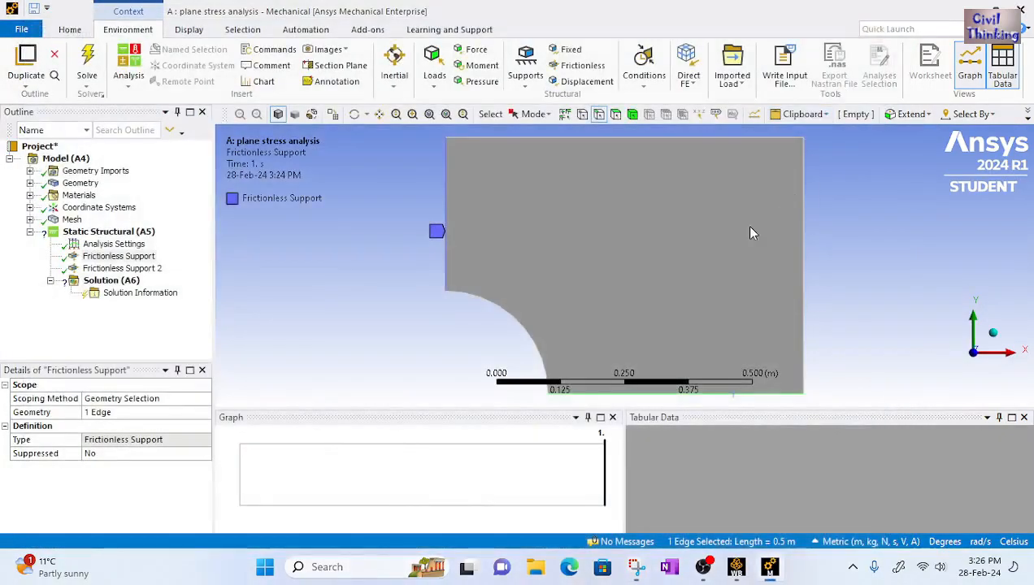
click(806, 248)
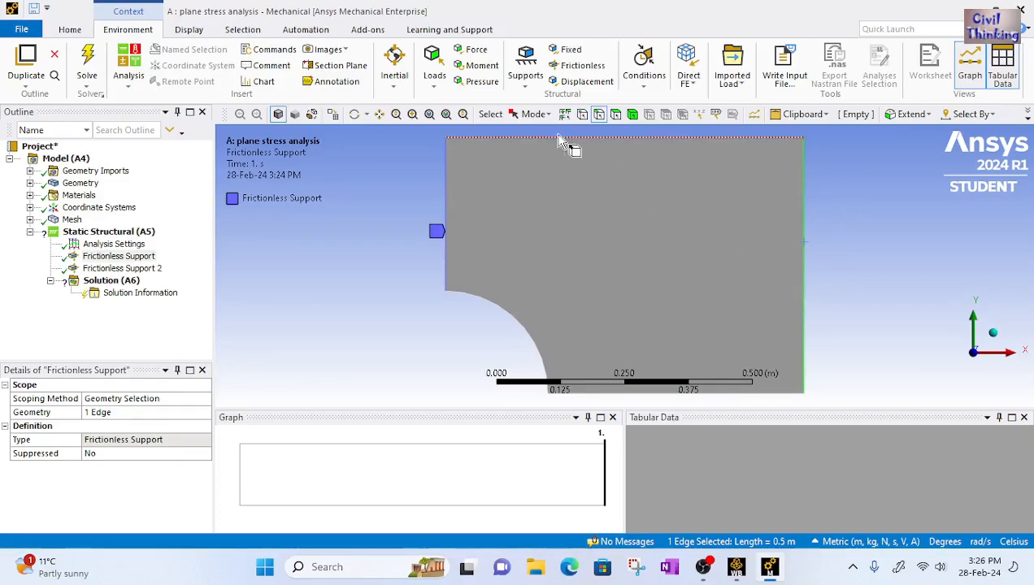
click(477, 81)
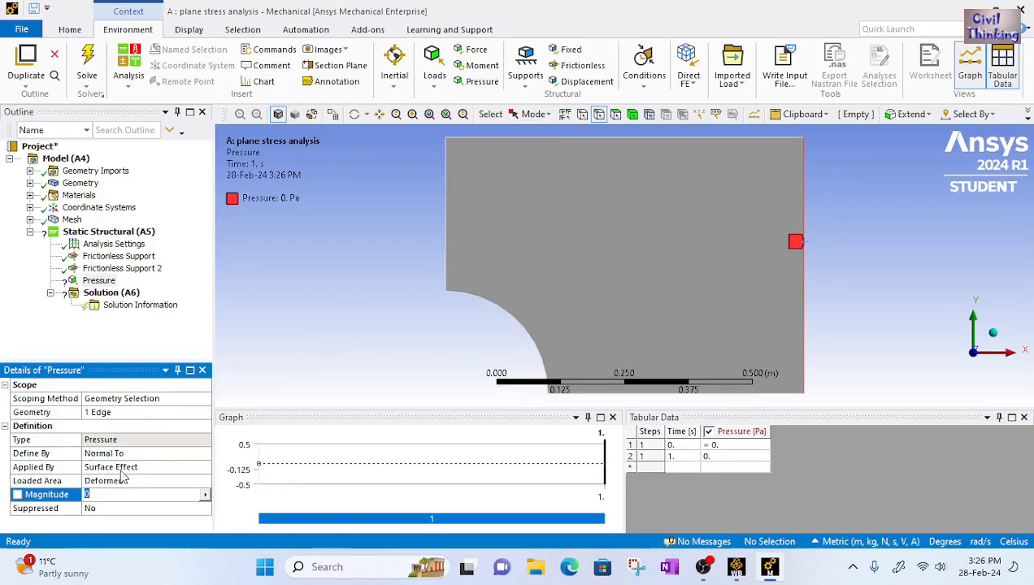
click(136, 454)
click(204, 455)
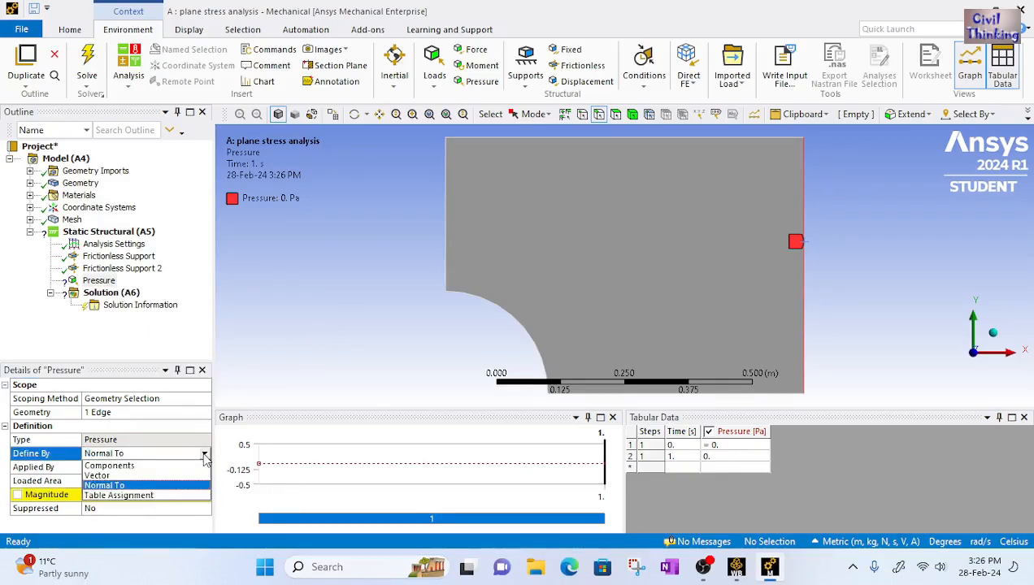
click(121, 466)
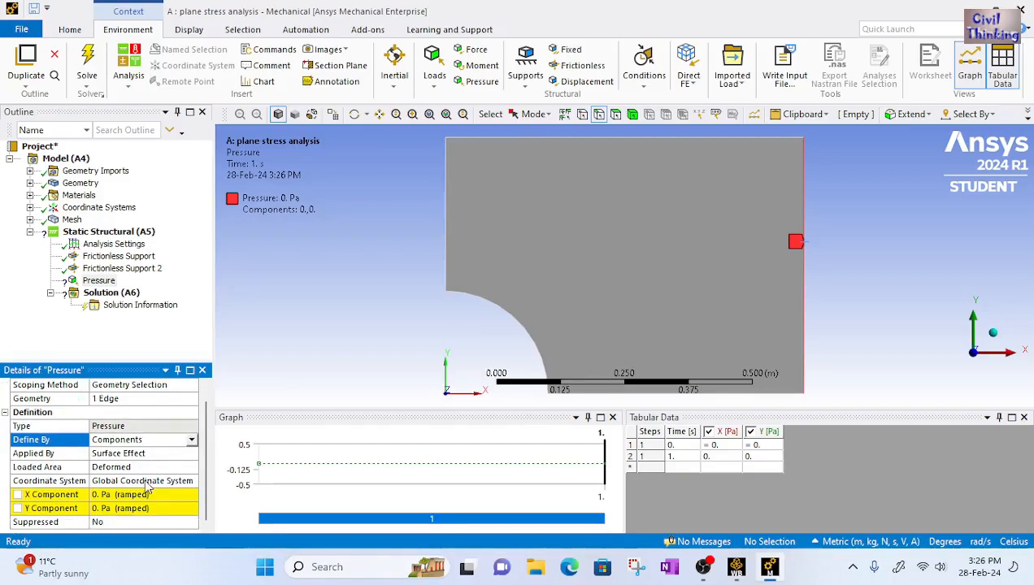
Set the X component of the pressure on the plate's right edge to 7e7 Pa
click(118, 495)
text(7.e+007)
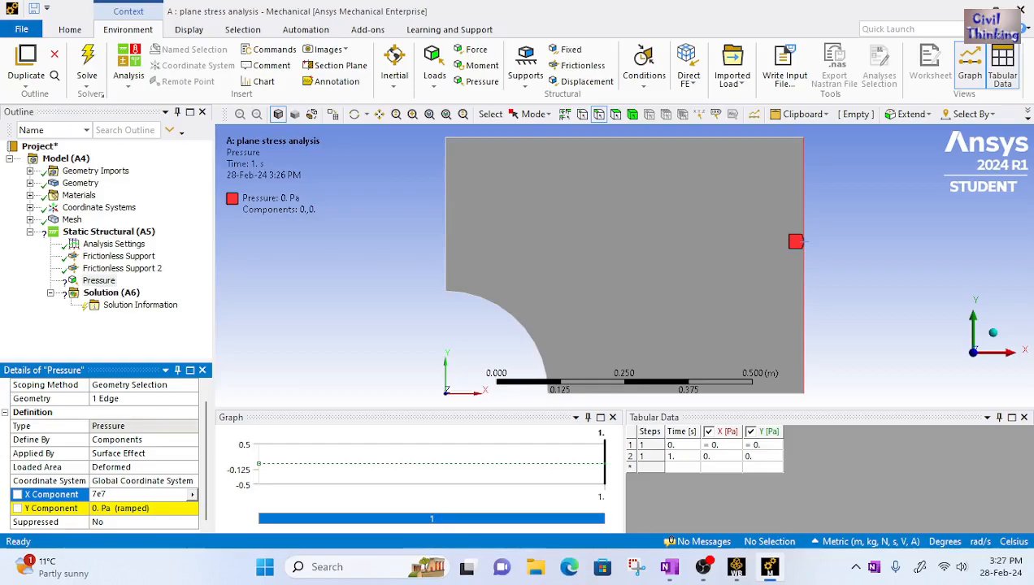
key(Return)
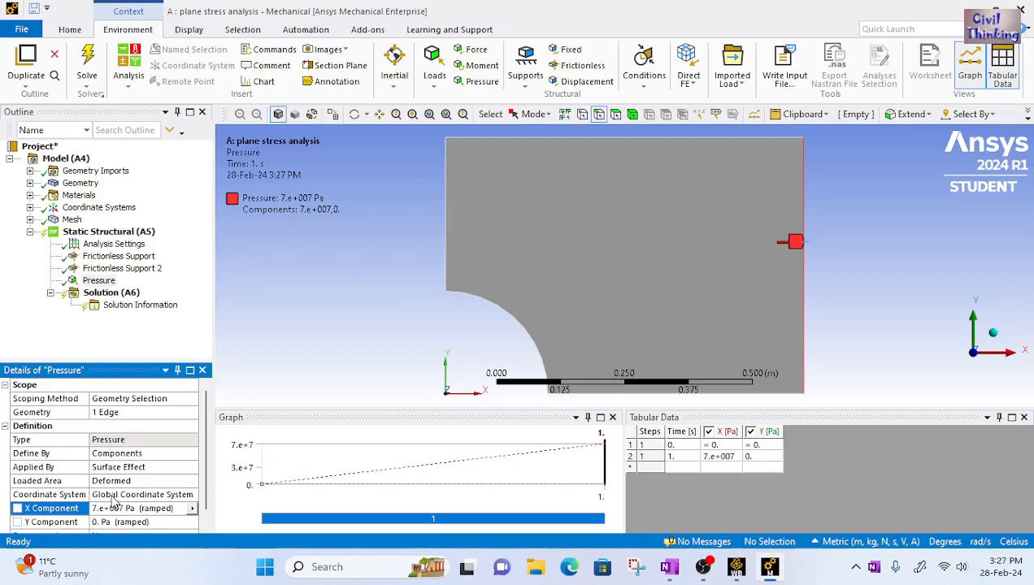
scroll(118, 500, down, 1)
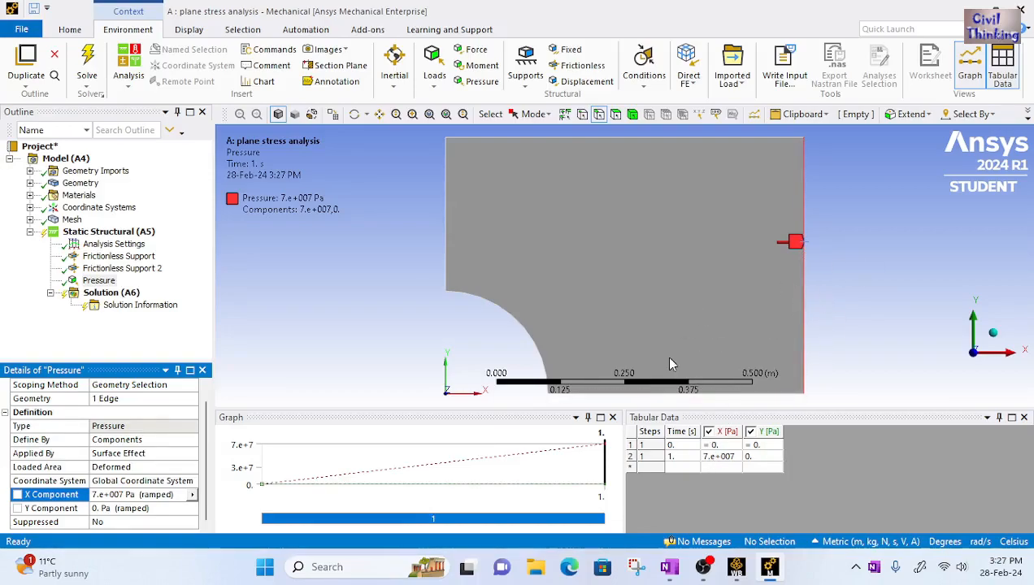
Switch to OneNote, mark the edge pressure arrows on the plate figure, and outline its upper-right quarter with leader arrows
click(668, 564)
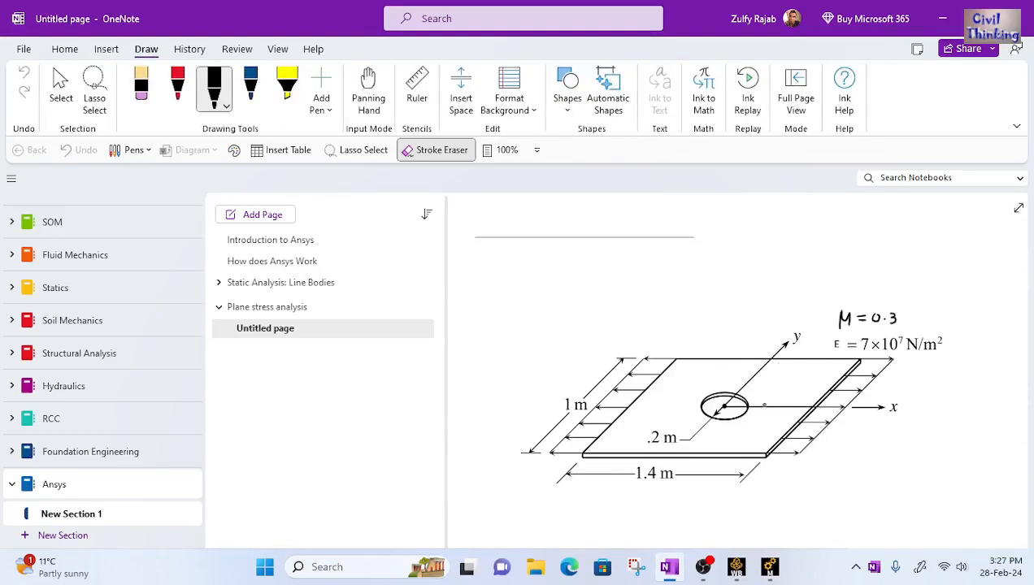
drag(801, 400, 866, 450)
scroll(908, 455, down, 3)
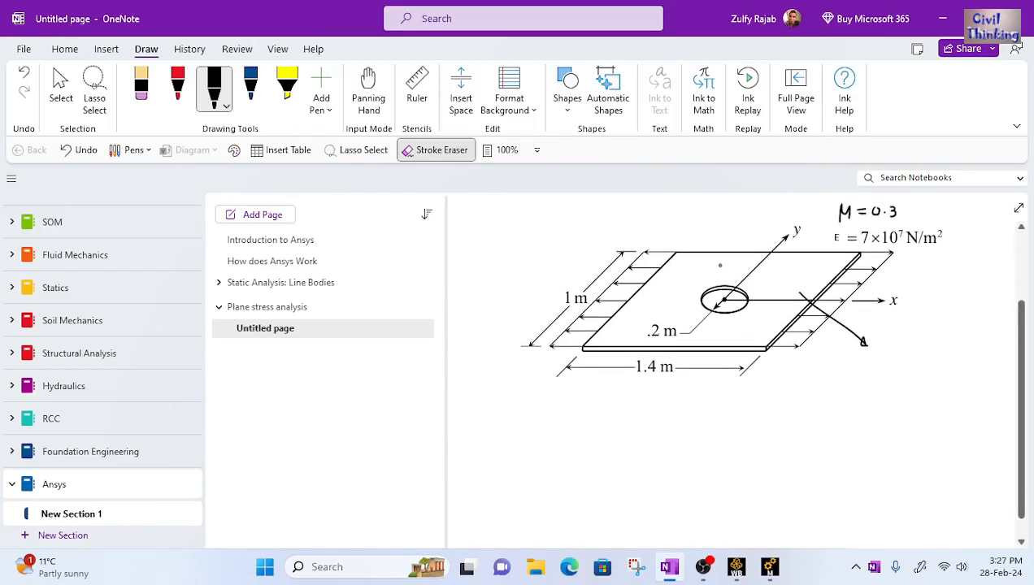
drag(675, 253, 643, 255)
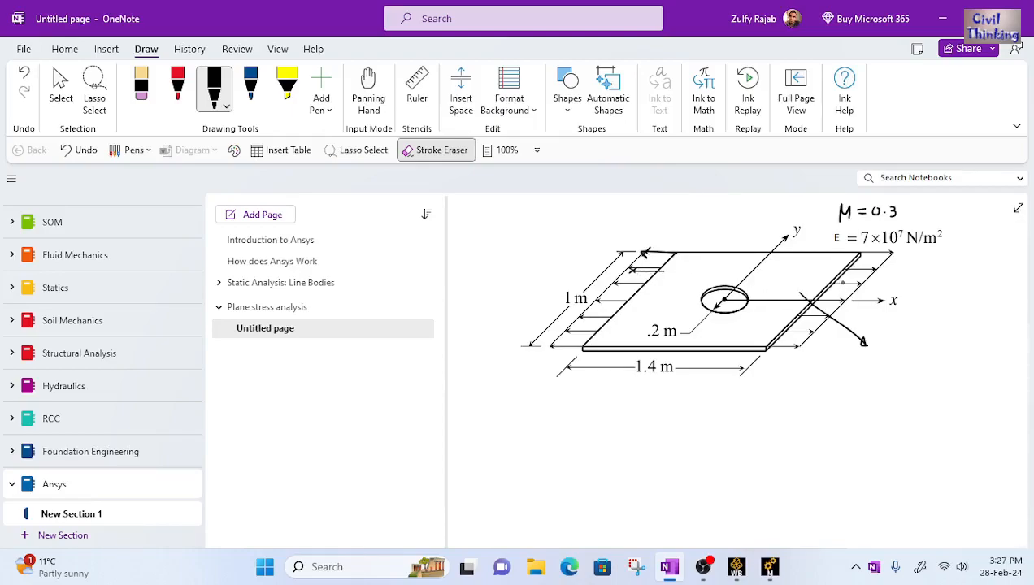
drag(830, 283, 862, 293)
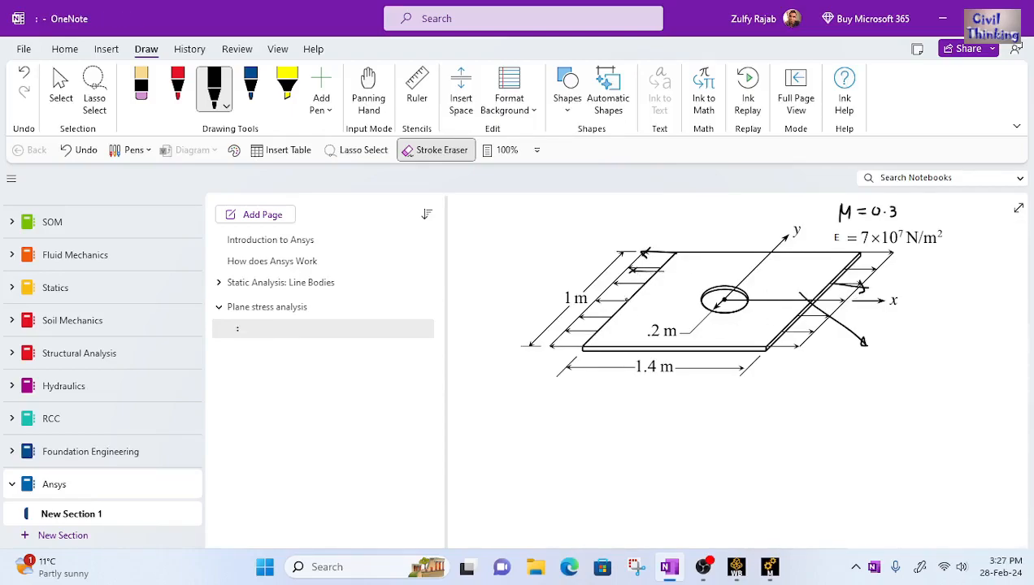
scroll(831, 432, down, 2)
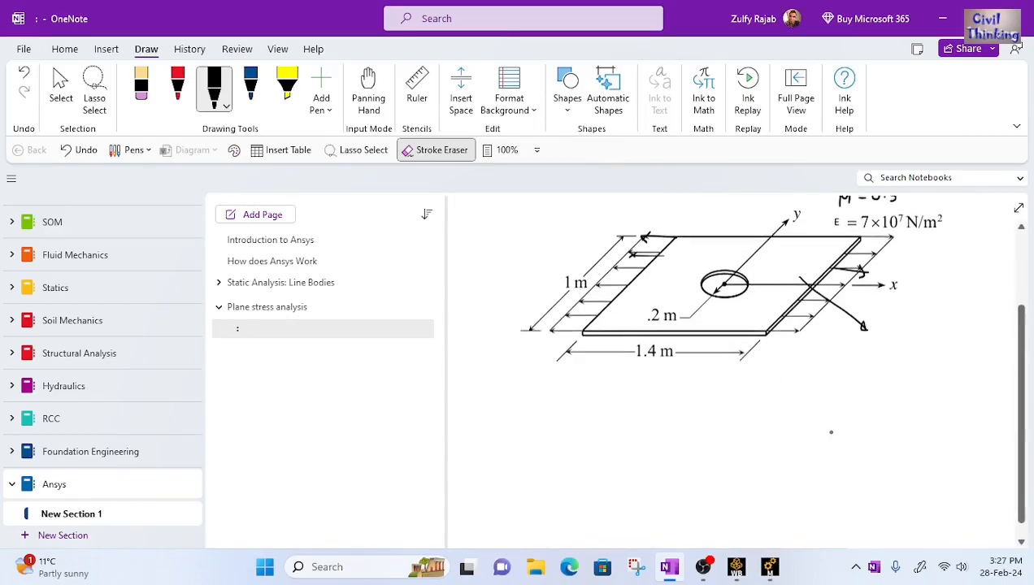
mouse_move(781, 210)
mouse_down()
mouse_move(841, 210)
mouse_move(842, 239)
mouse_move(801, 262)
mouse_move(728, 258)
mouse_move(775, 211)
mouse_up()
drag(782, 260, 781, 362)
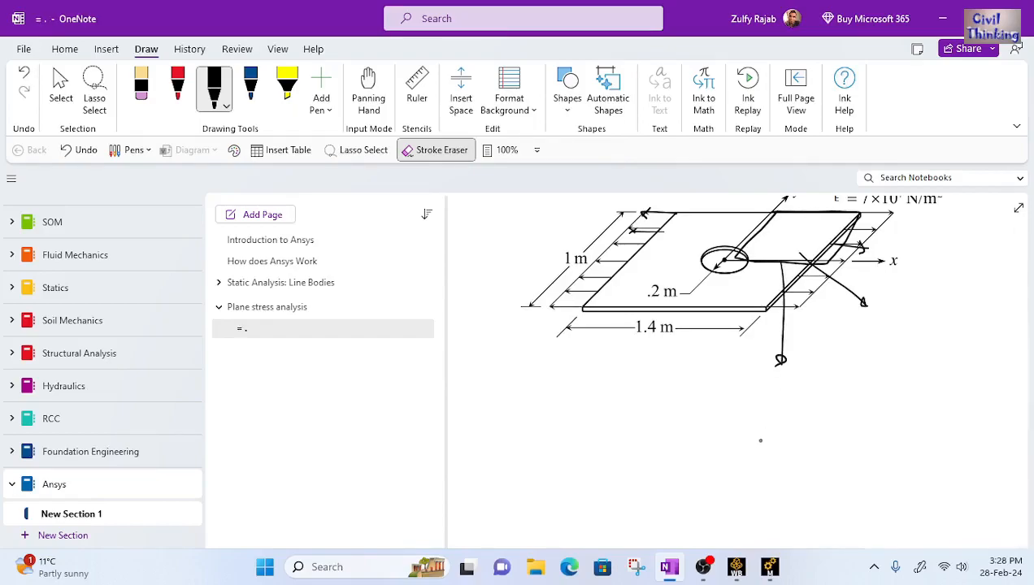
Sketch the quarter plate as a square below the figure, with outward pressure arrows on its right edge labelled 7e7
scroll(759, 440, down, 2)
mouse_move(729, 443)
mouse_down()
mouse_move(729, 380)
mouse_move(804, 395)
mouse_move(729, 449)
mouse_up()
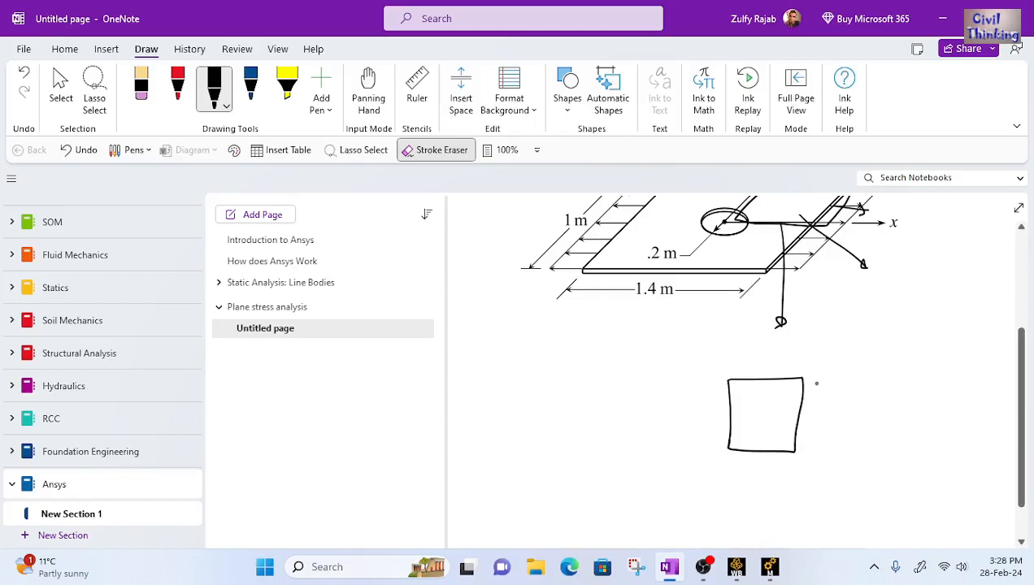
mouse_move(812, 382)
mouse_down()
mouse_move(830, 435)
mouse_move(823, 459)
mouse_move(828, 432)
mouse_up()
mouse_move(821, 425)
mouse_down()
mouse_move(831, 394)
mouse_move(879, 414)
mouse_up()
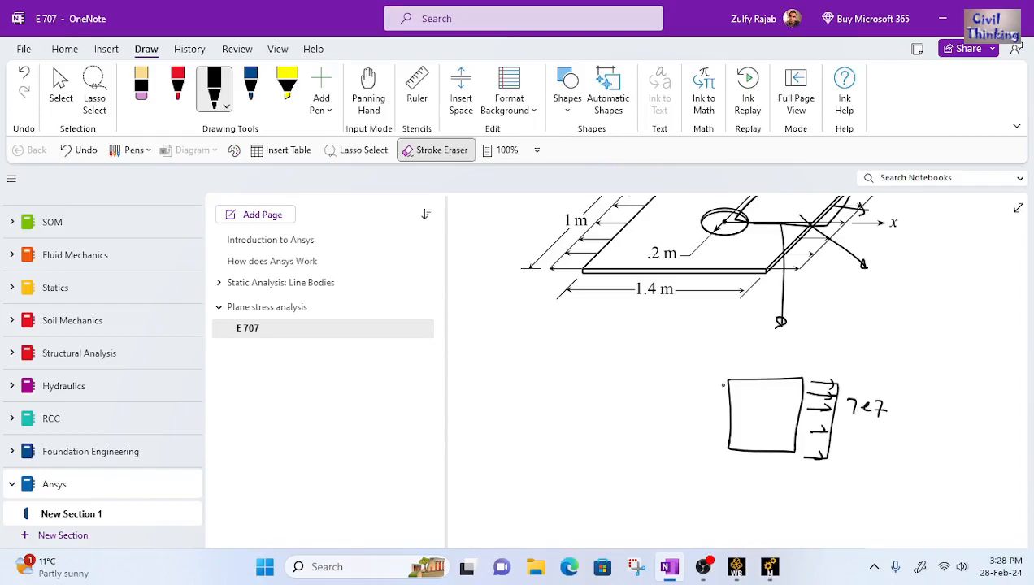
Draw roller supports along the square's left edge and a leftward reaction arrow labelled 7e7 and 7×10^7 N/m²
drag(721, 382, 723, 430)
drag(720, 376, 714, 452)
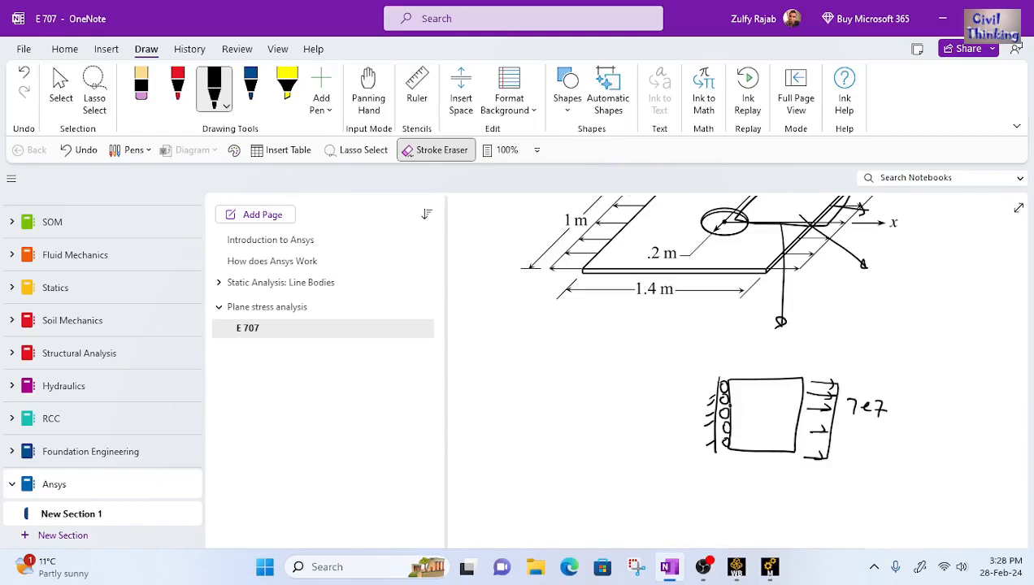
drag(713, 405, 675, 410)
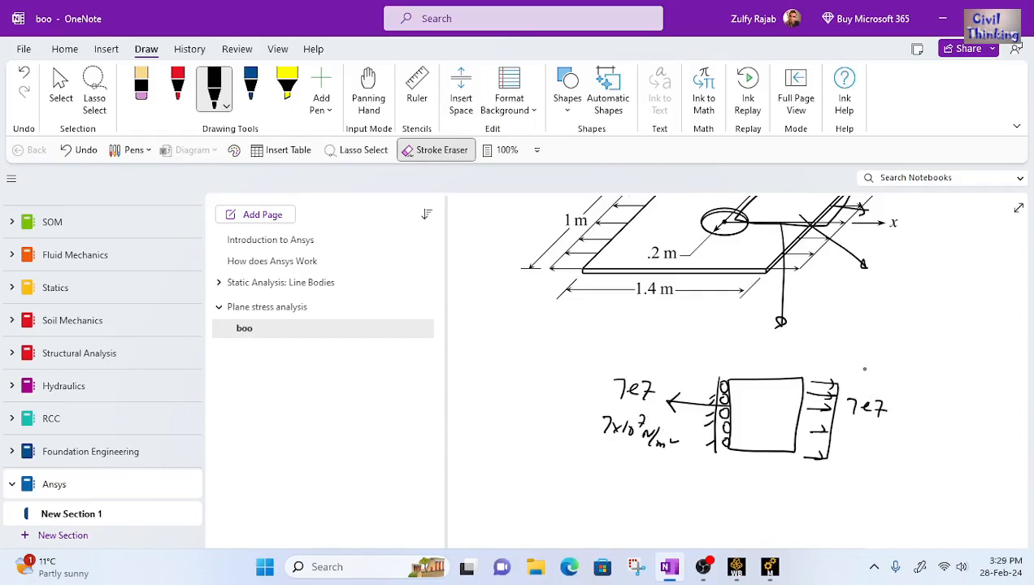
scroll(864, 369, up, 1)
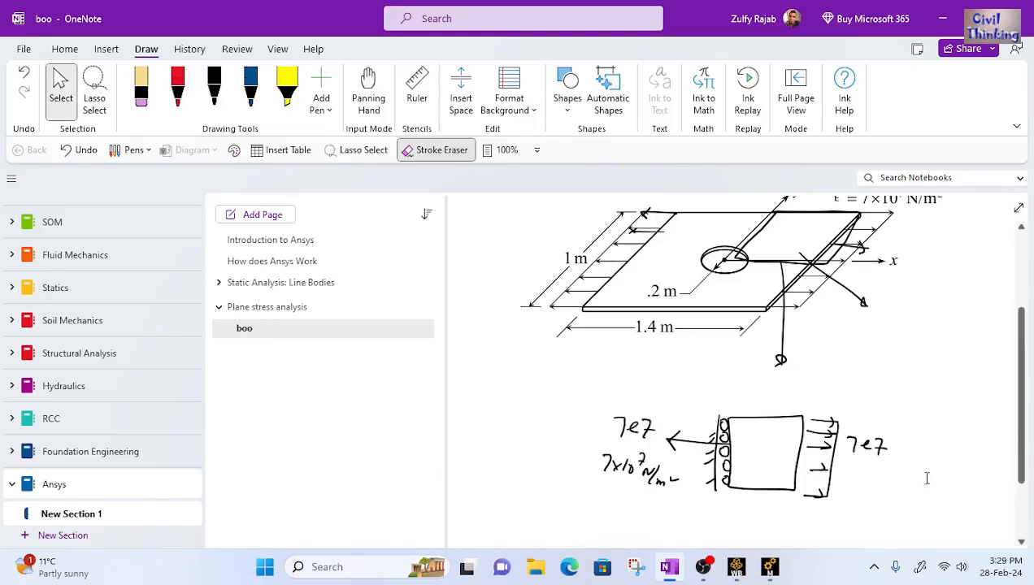
Return to Ansys Mechanical and add a Directional Deformation result to the Solution
click(770, 569)
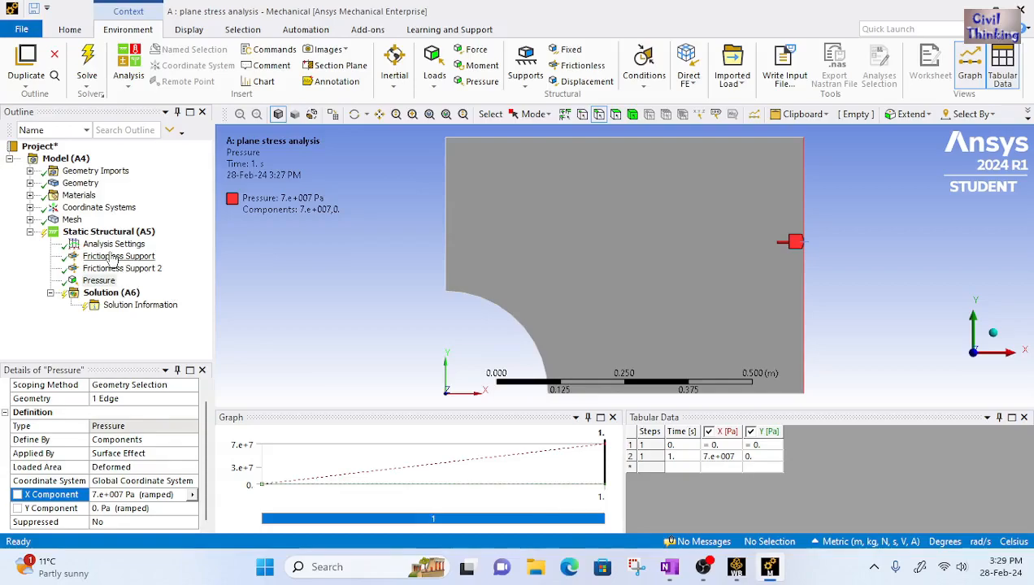
click(120, 295)
right_click(120, 299)
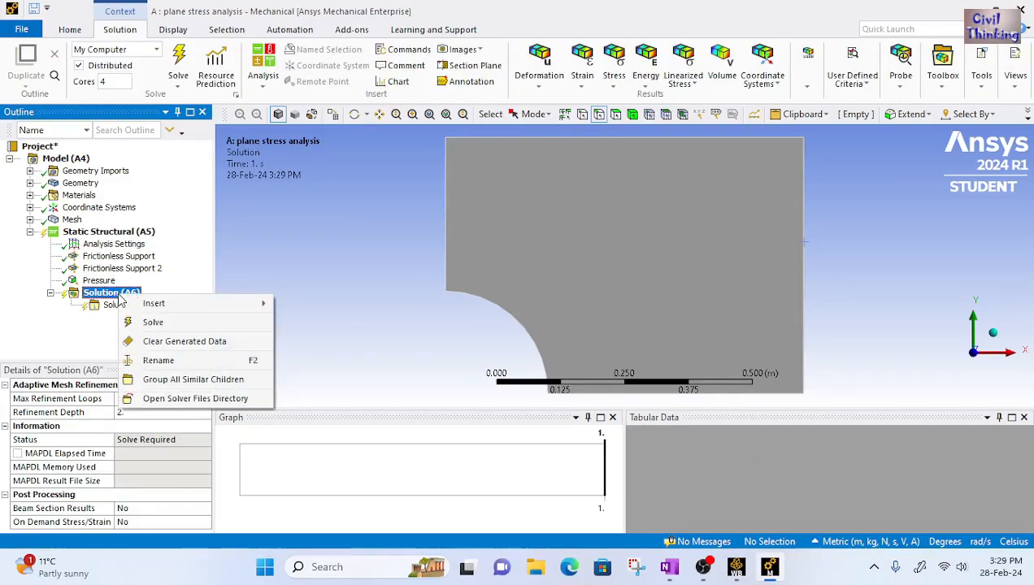
mouse_move(155, 304)
mouse_move(343, 224)
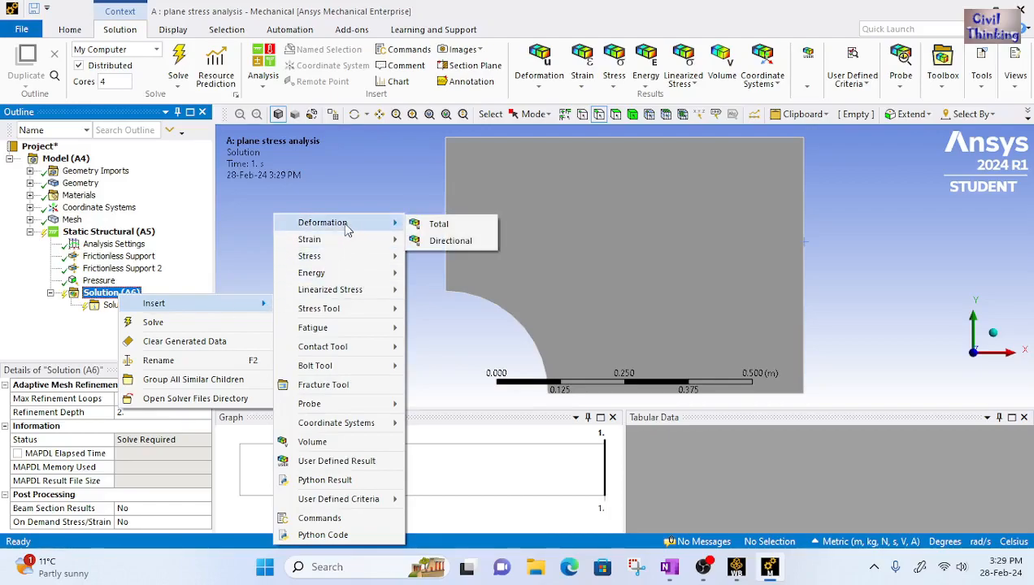
click(446, 237)
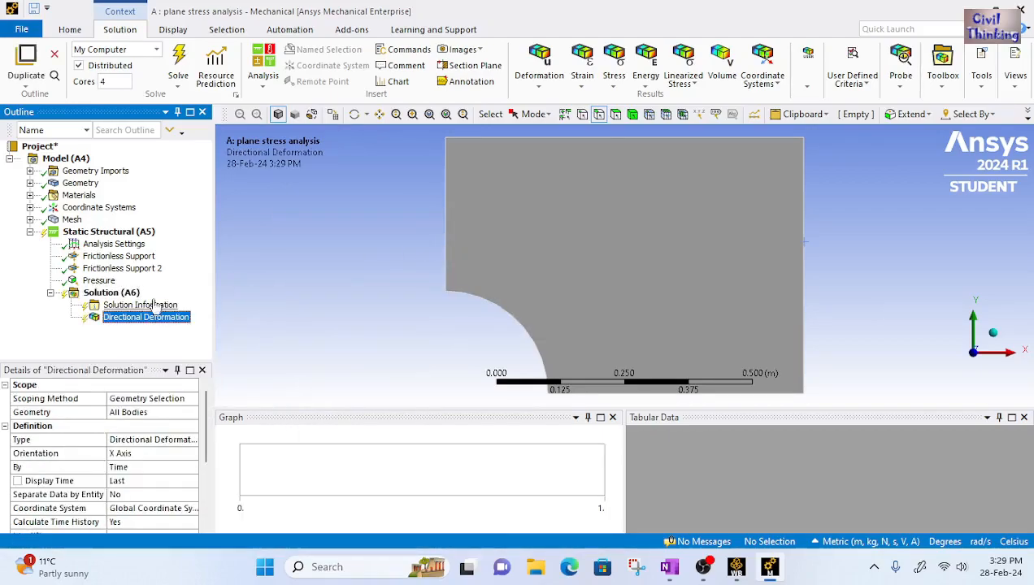
Add an Equivalent (von-Mises) stress result to the Solution and solve the analysis
right_click(114, 297)
mouse_move(218, 307)
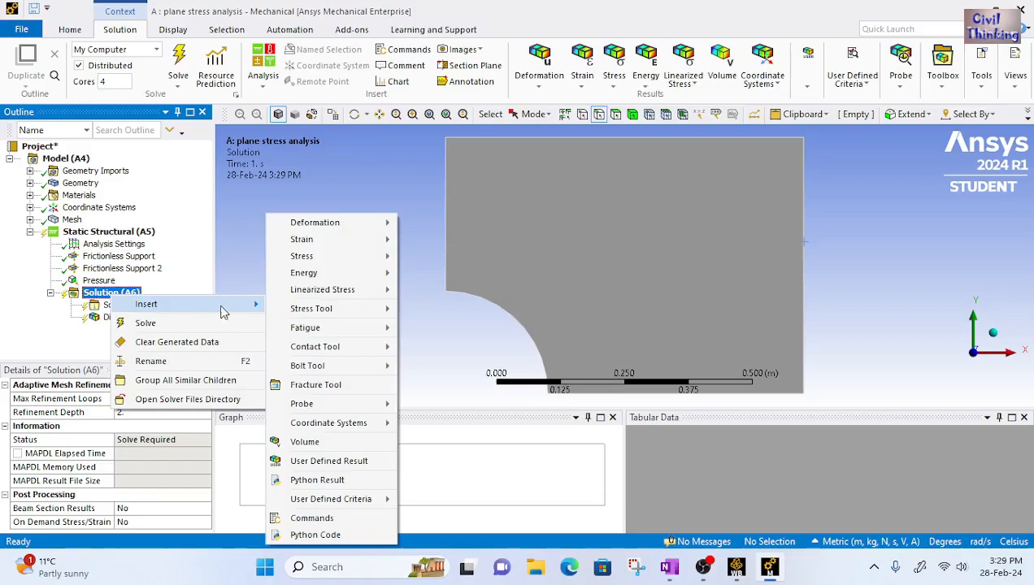
mouse_move(353, 260)
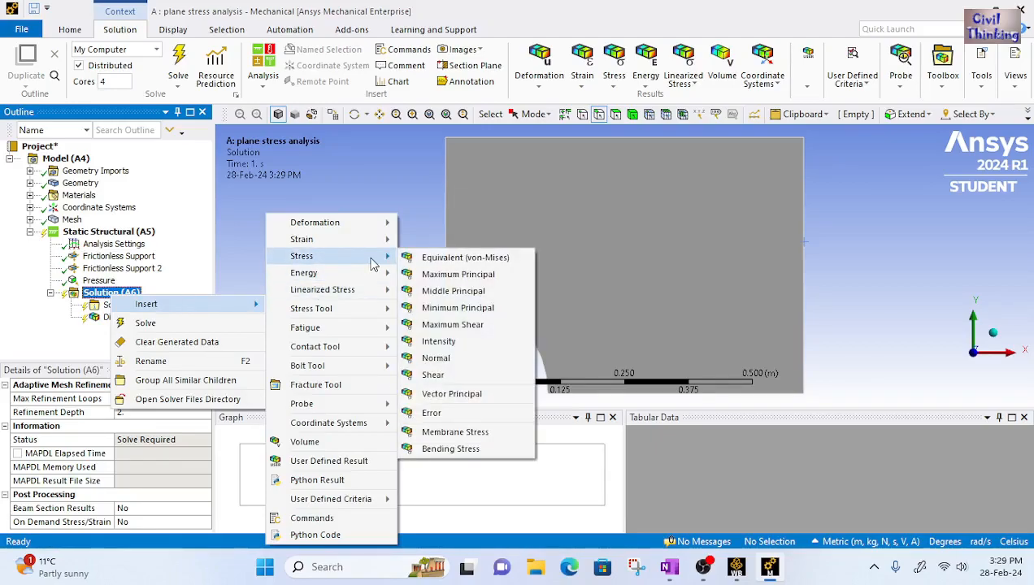
click(468, 258)
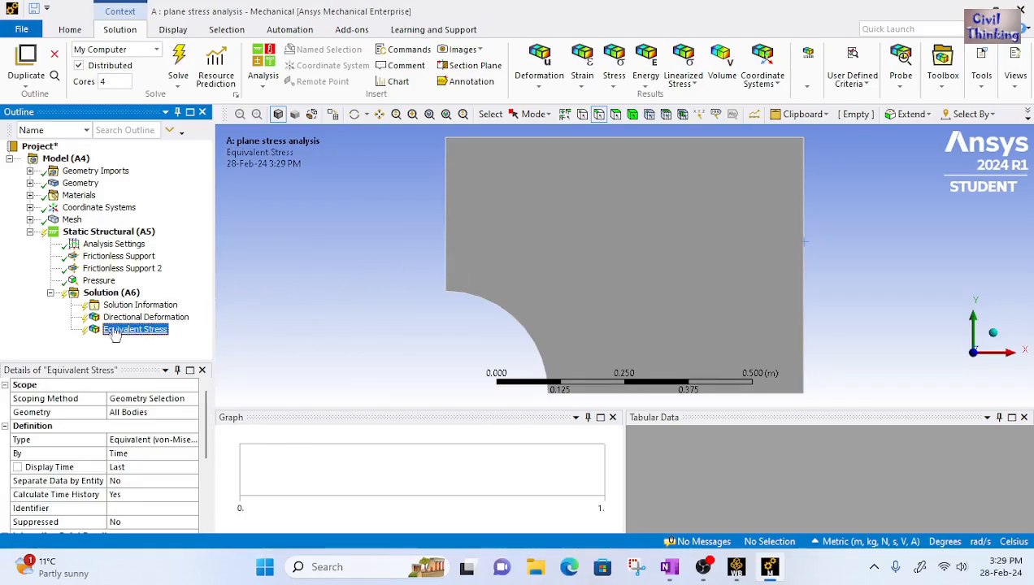
click(179, 64)
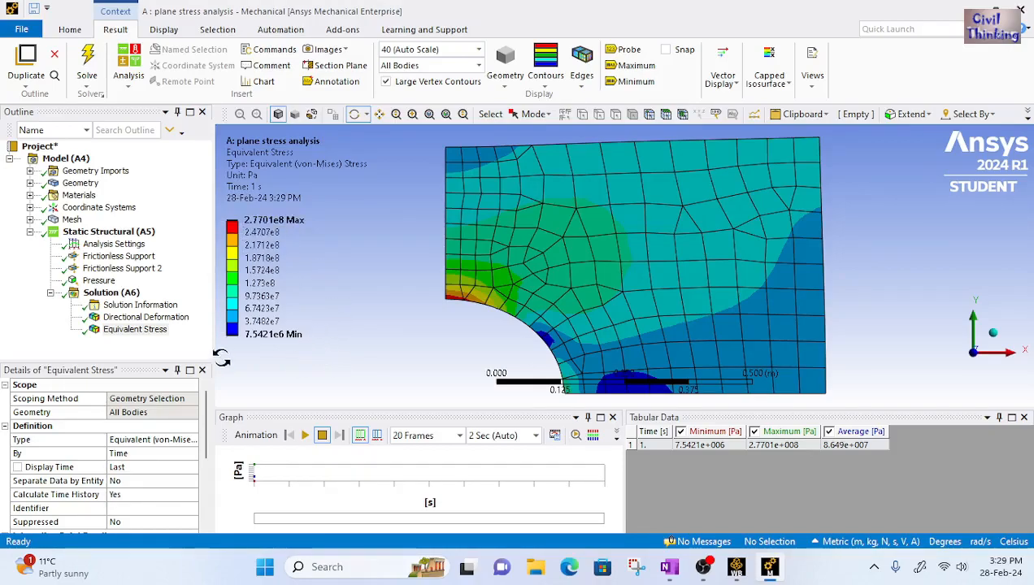
Play the animations of the Directional Deformation and Equivalent Stress results
click(139, 319)
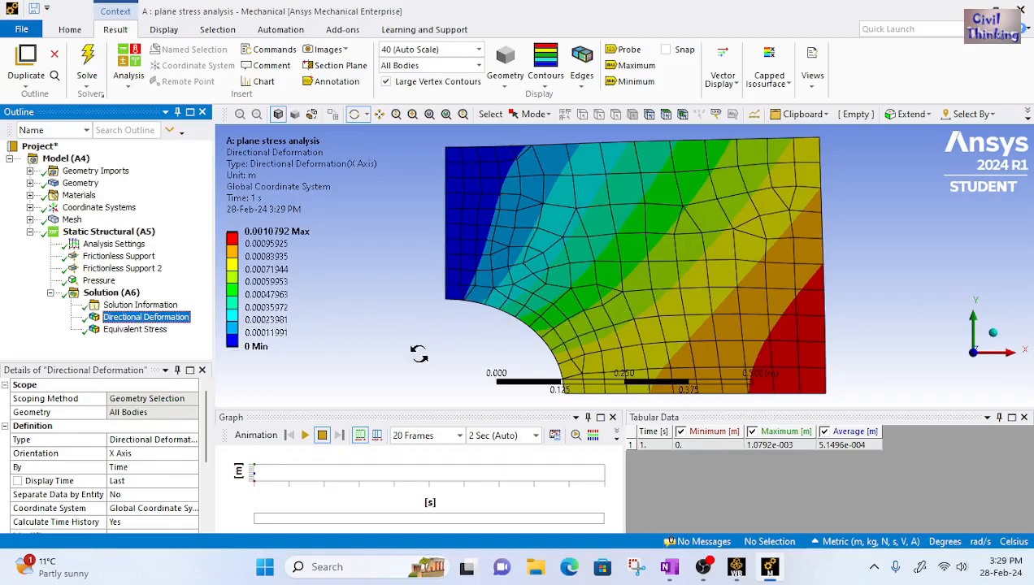
click(305, 436)
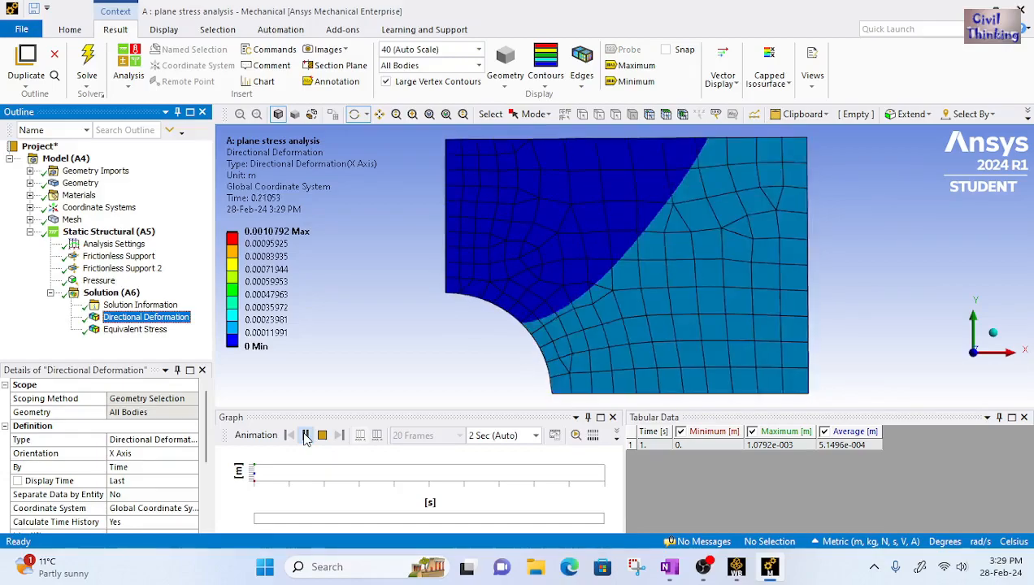
click(305, 436)
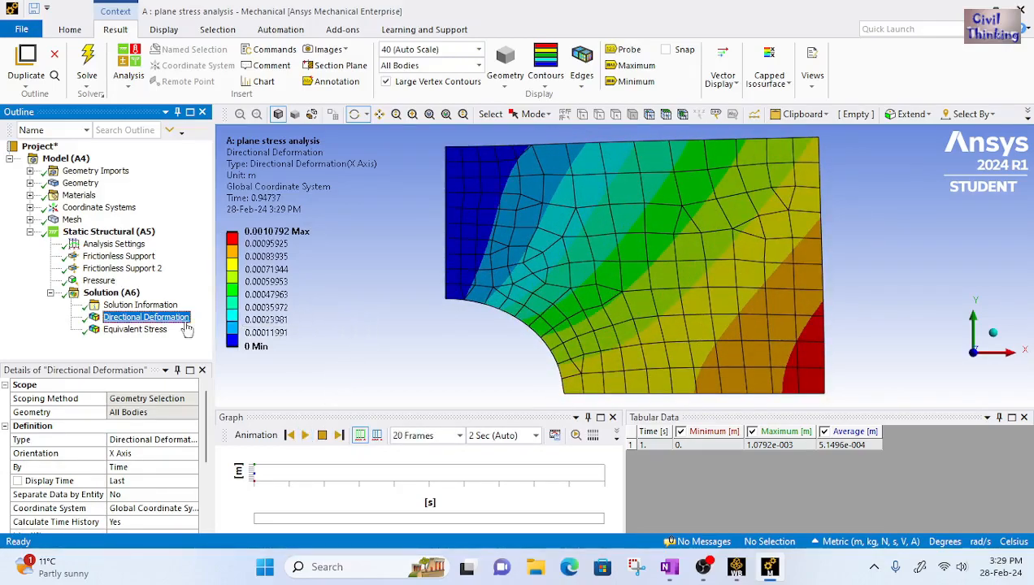
click(148, 332)
click(305, 437)
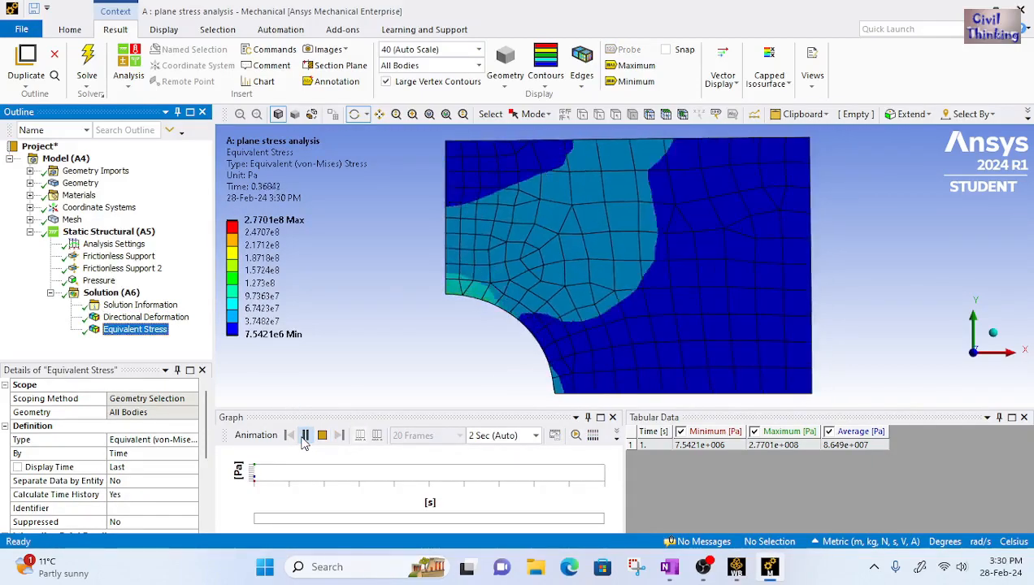
click(305, 436)
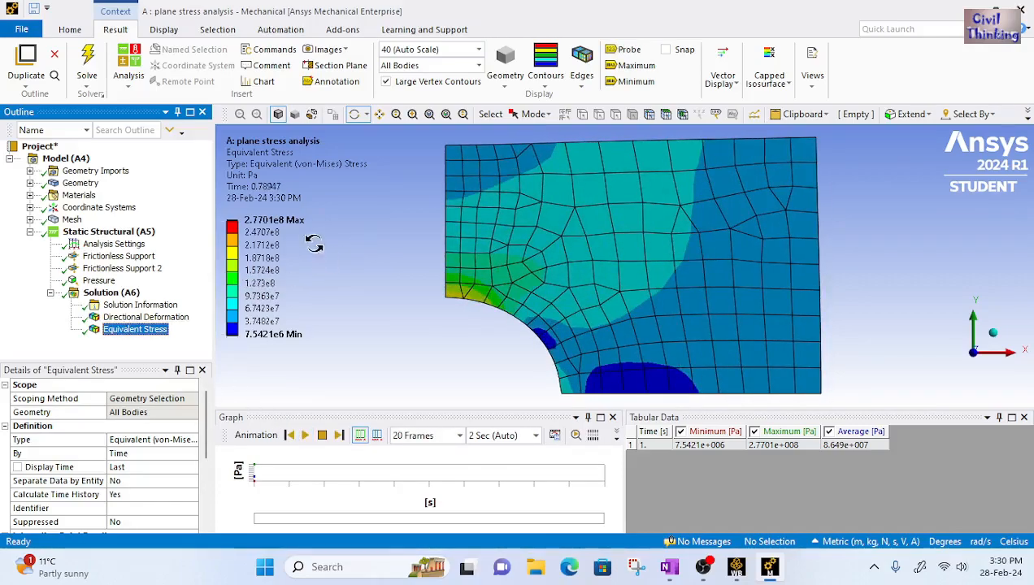
Review the X-axis deformation contour, and examine the Equivalent Stress distribution around the circular cut-out and across the plate
click(146, 318)
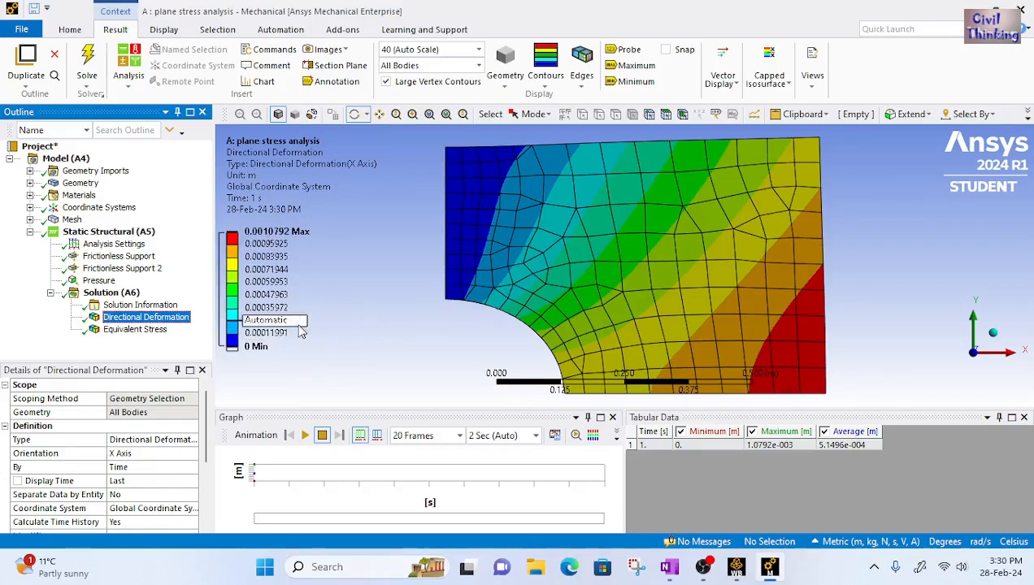
click(145, 331)
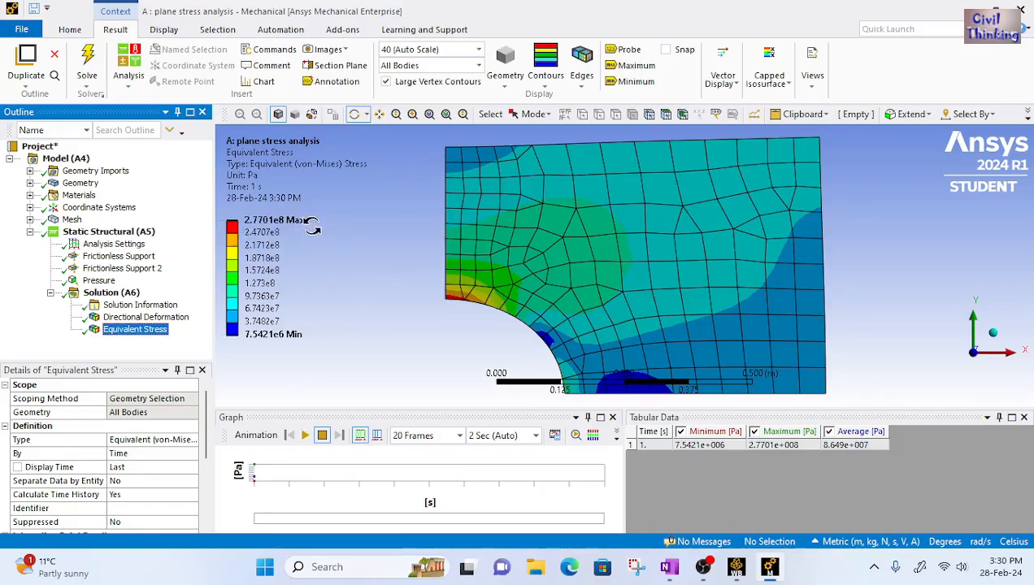
scroll(498, 303, up, 4)
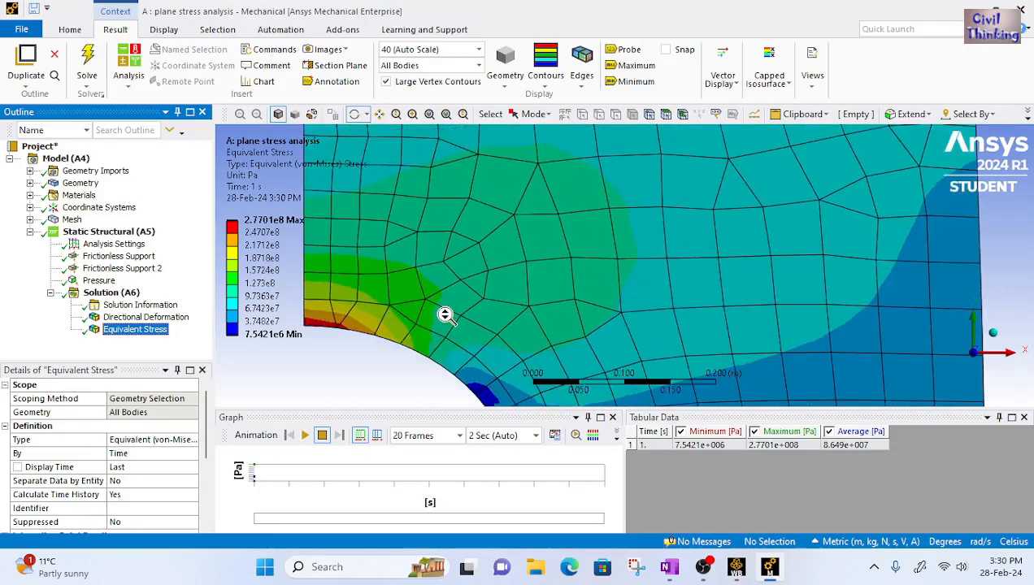
drag(388, 326, 668, 259)
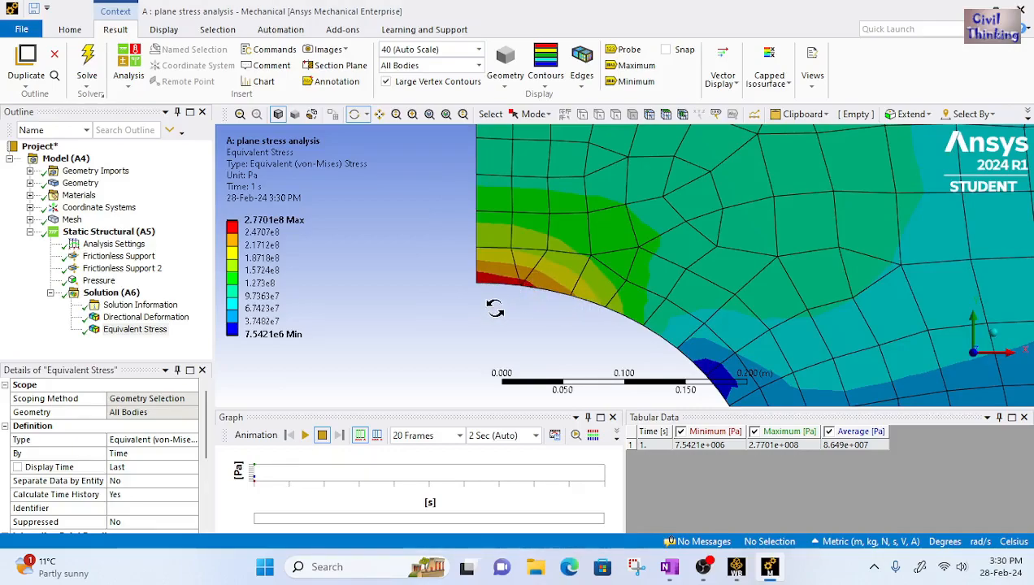
scroll(559, 311, up, 2)
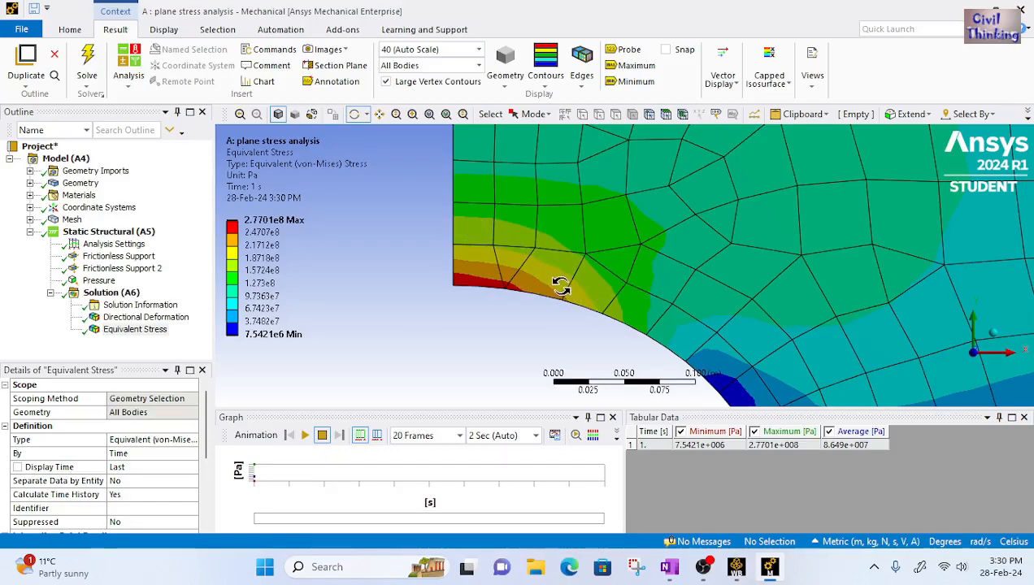
scroll(618, 248, down, 3)
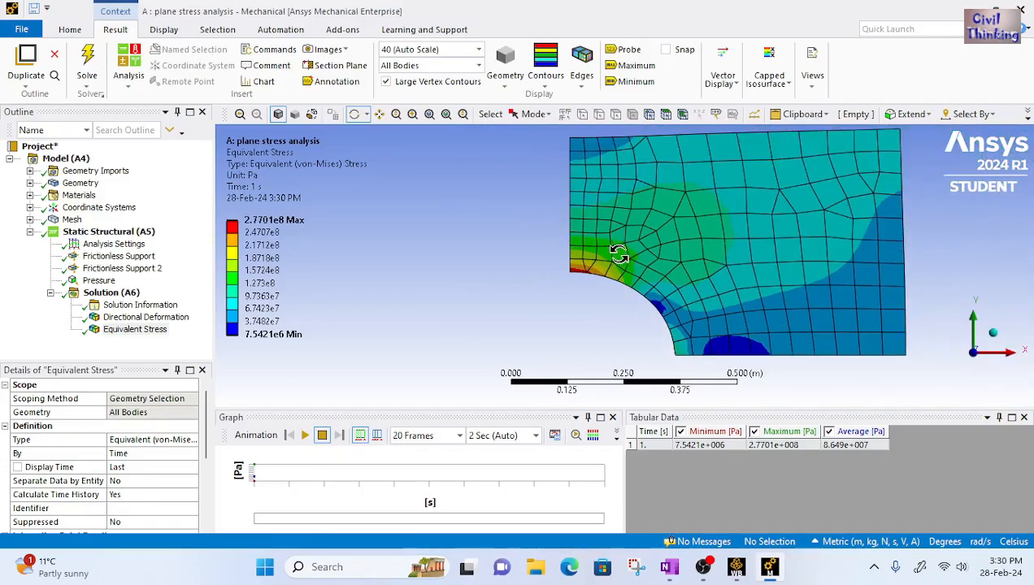
ctrl+middle_drag(714, 203, 549, 215)
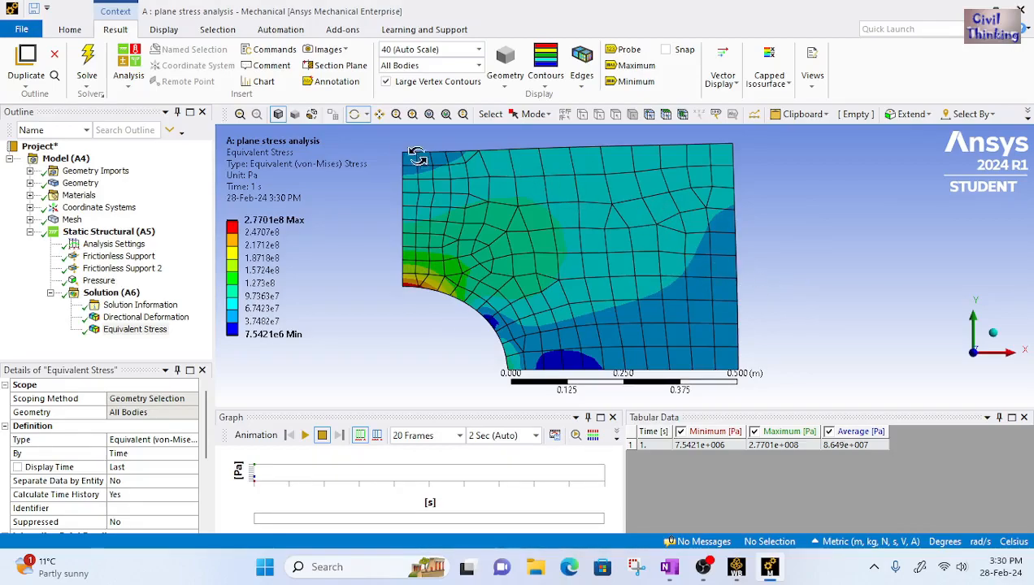
click(343, 50)
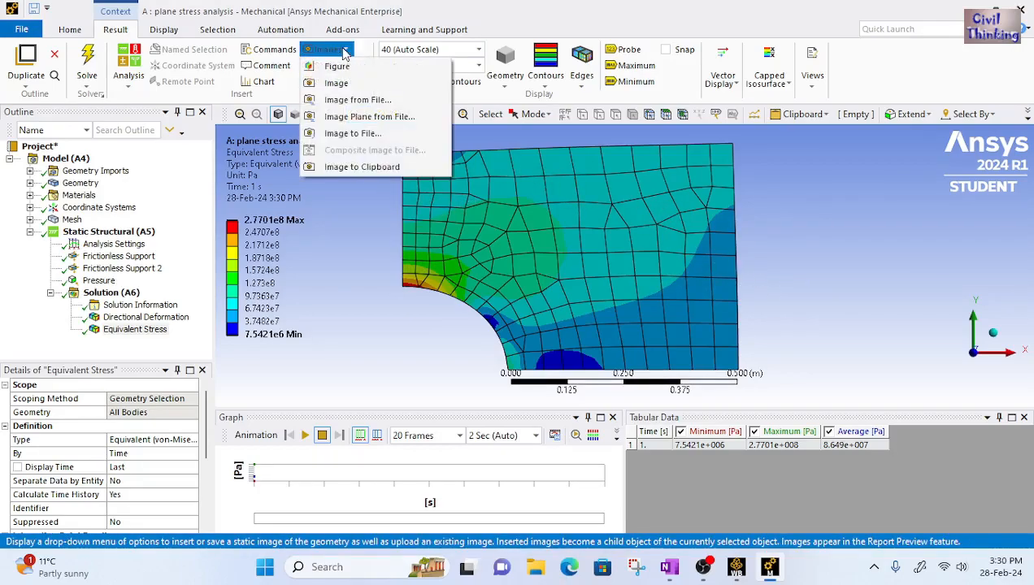
click(345, 84)
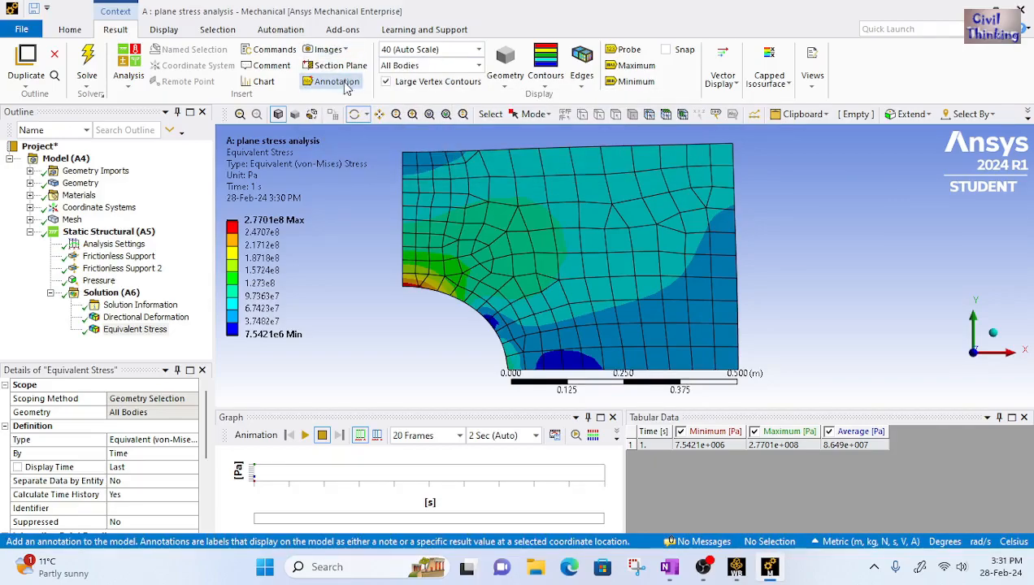